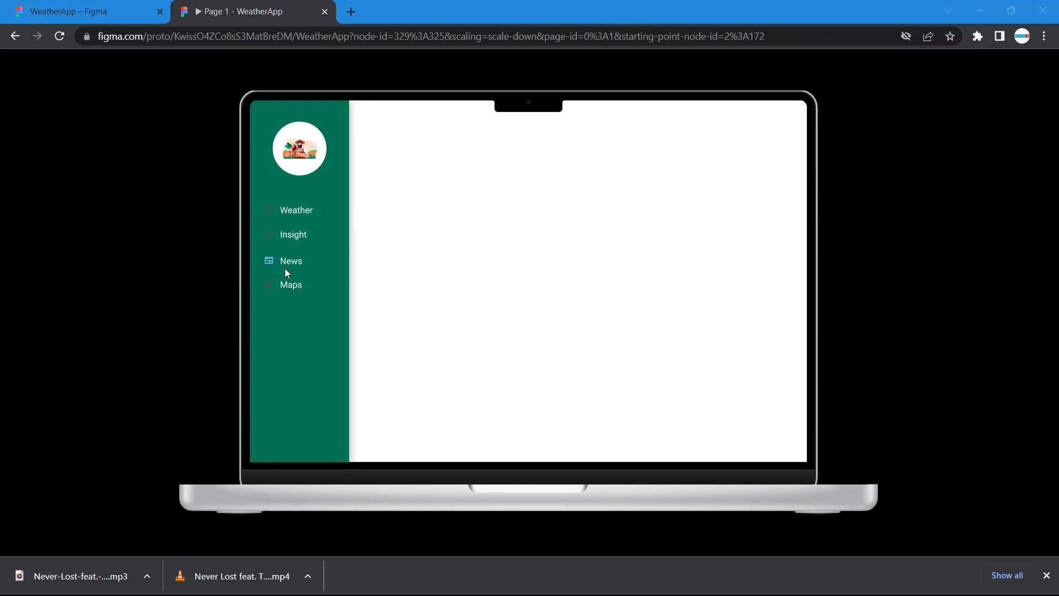
Step: Switch to the WeatherApp design file and examine the AgriNews Daily reference screenshot in Snipping Tool
click(100, 14)
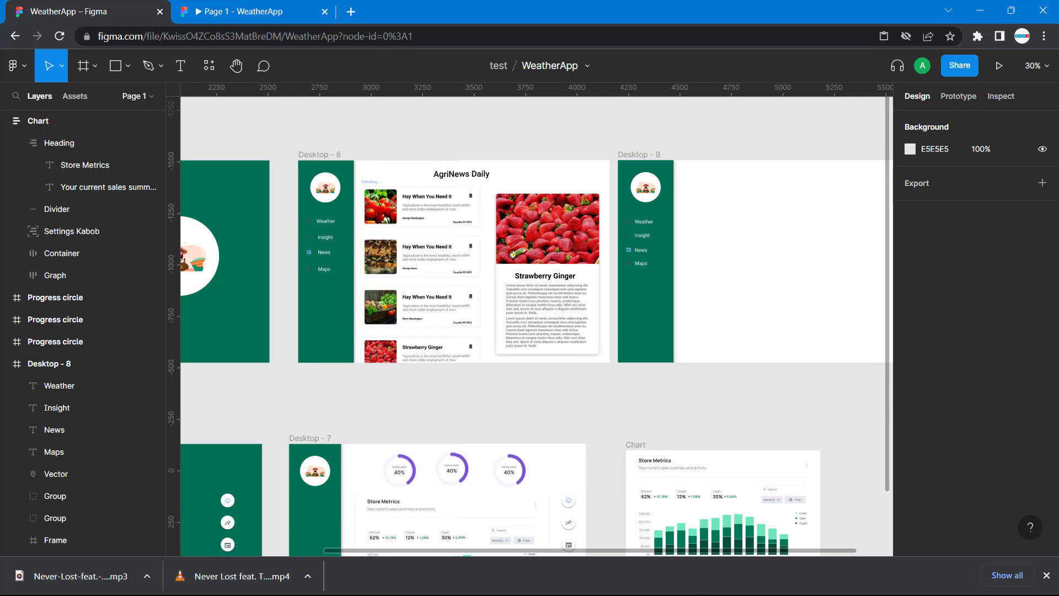
key(super)
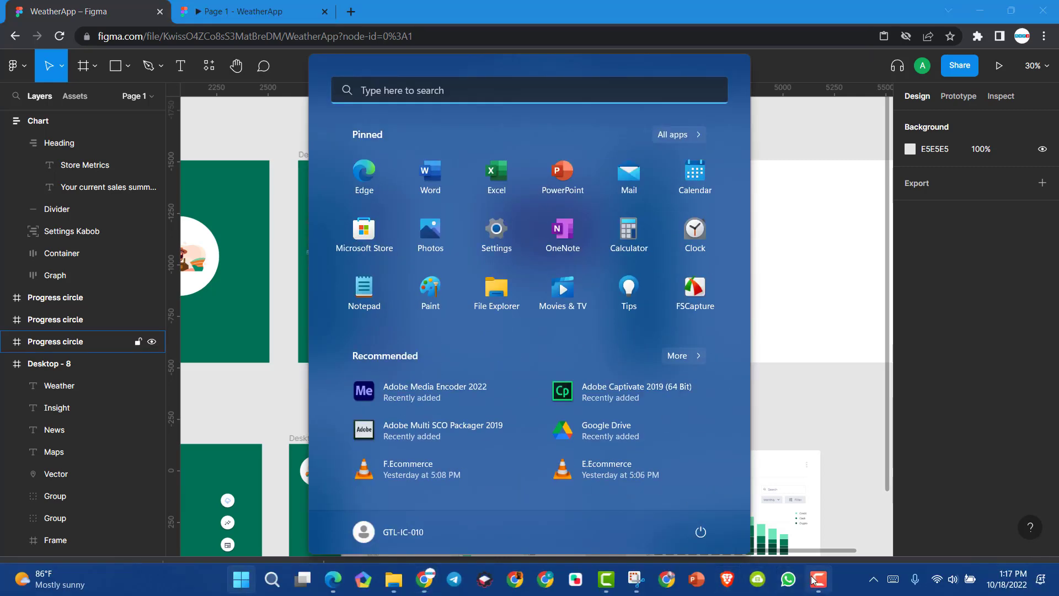
click(816, 579)
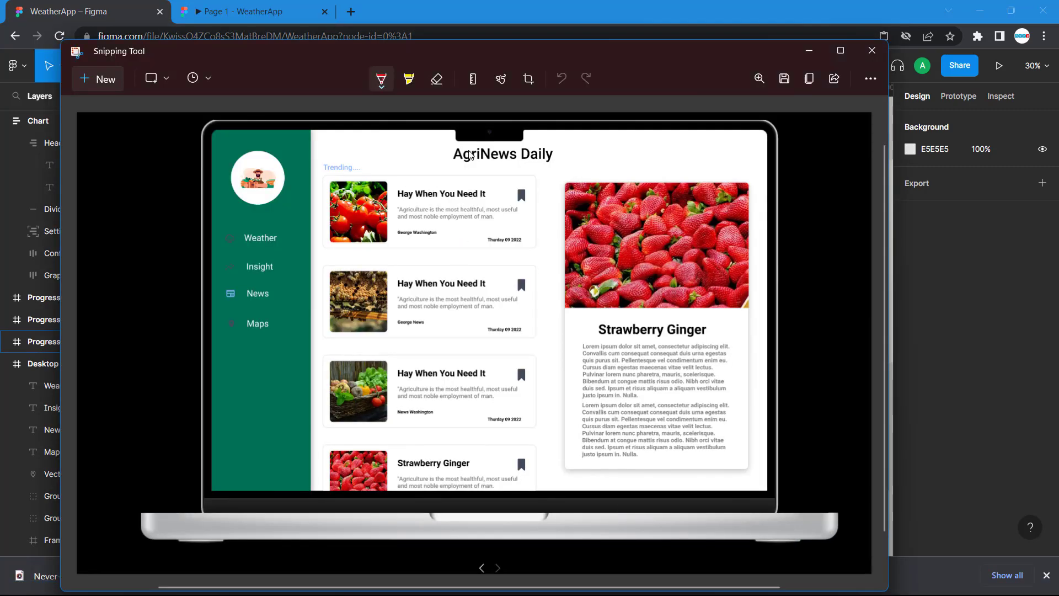
click(421, 8)
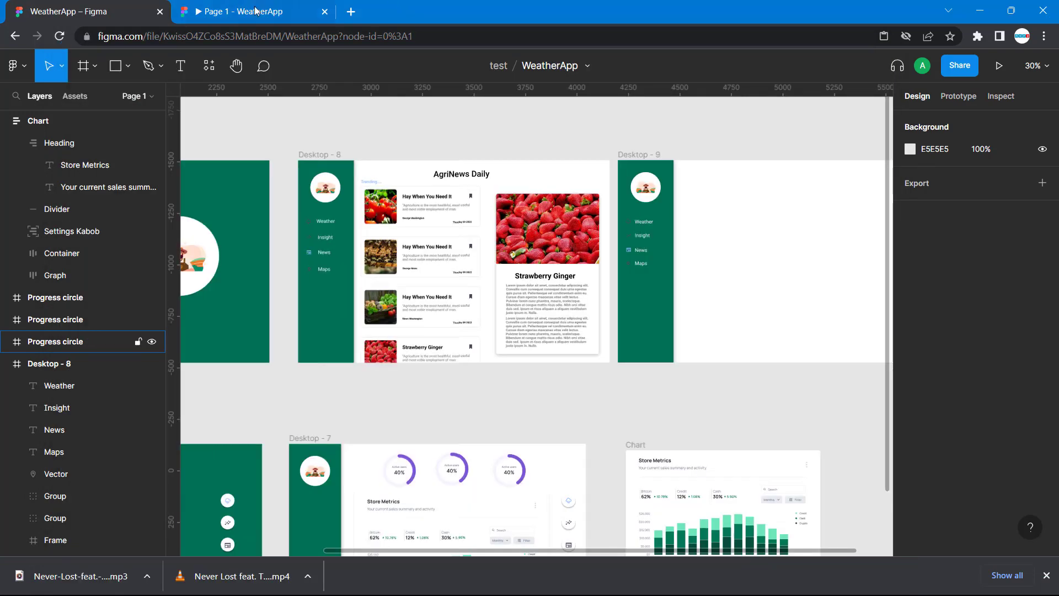
Step: Add the text "AgriNews Daily" near the top of the white area of the Desktop - 9 frame
scroll(771, 291, right, 2)
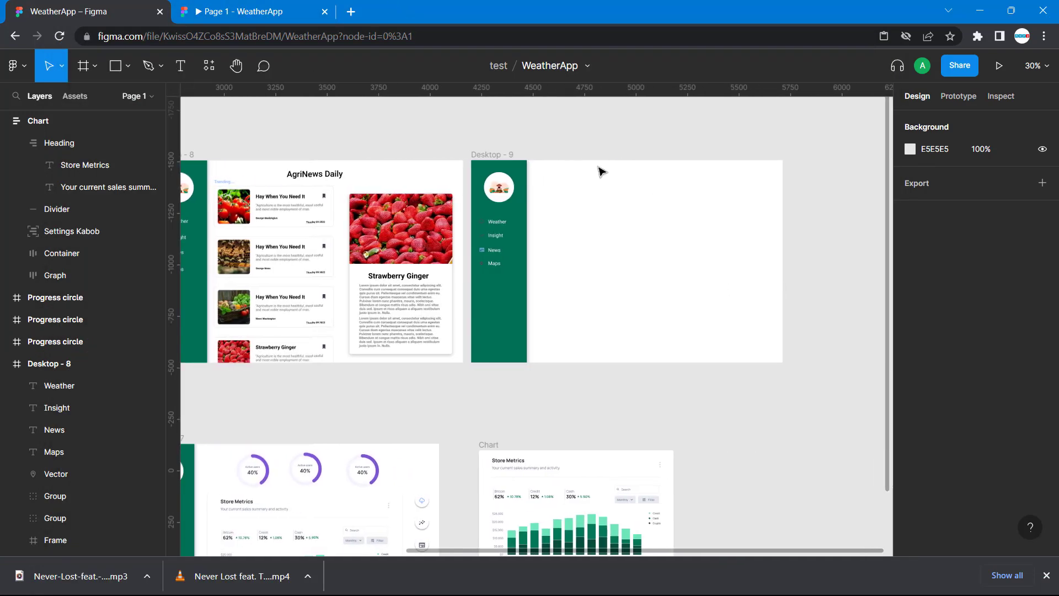
scroll(622, 201, up, 3)
scroll(622, 201, up, 3)
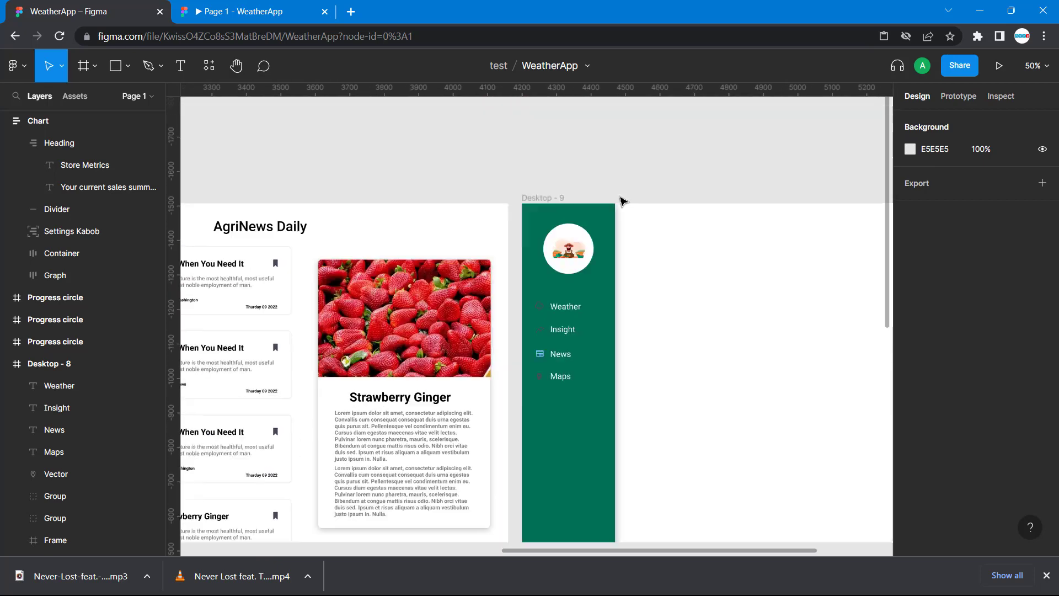
scroll(621, 201, left, 3)
scroll(622, 201, left, 2)
scroll(622, 201, down, 1)
scroll(622, 201, right, 3)
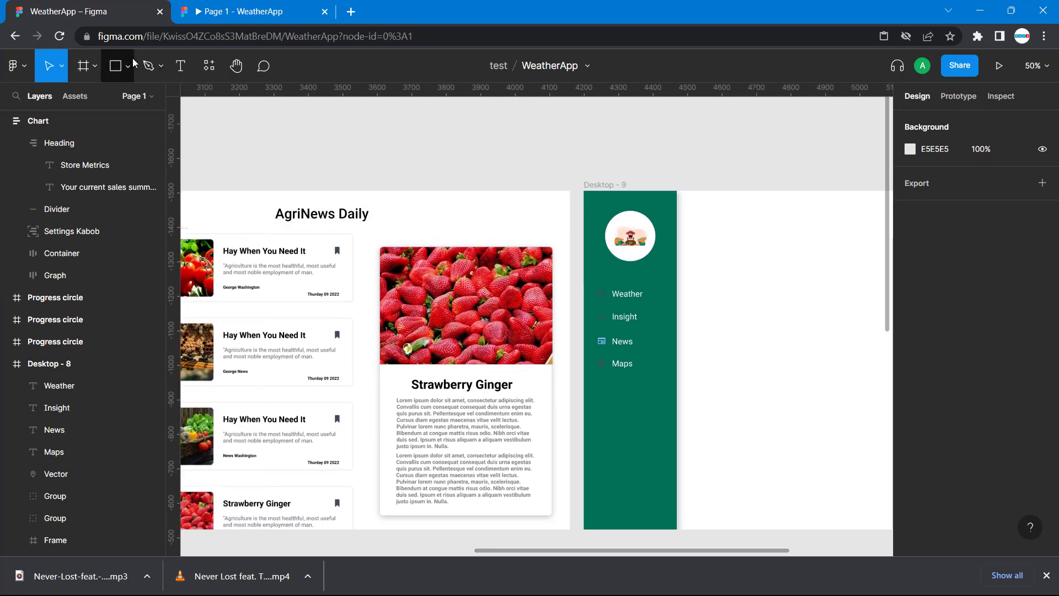
click(181, 65)
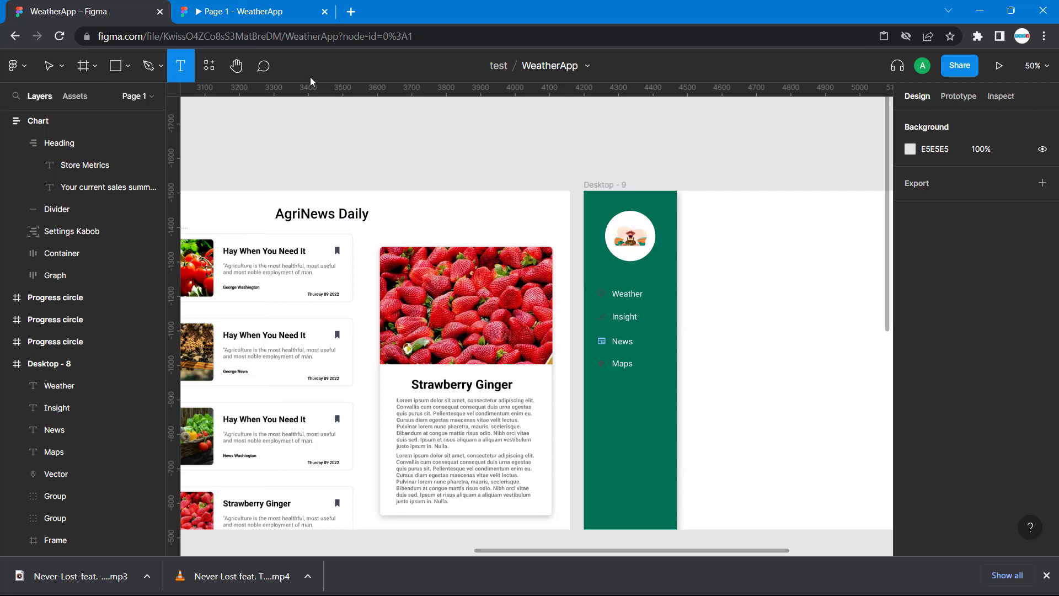
click(801, 214)
text(AgriNews Daily)
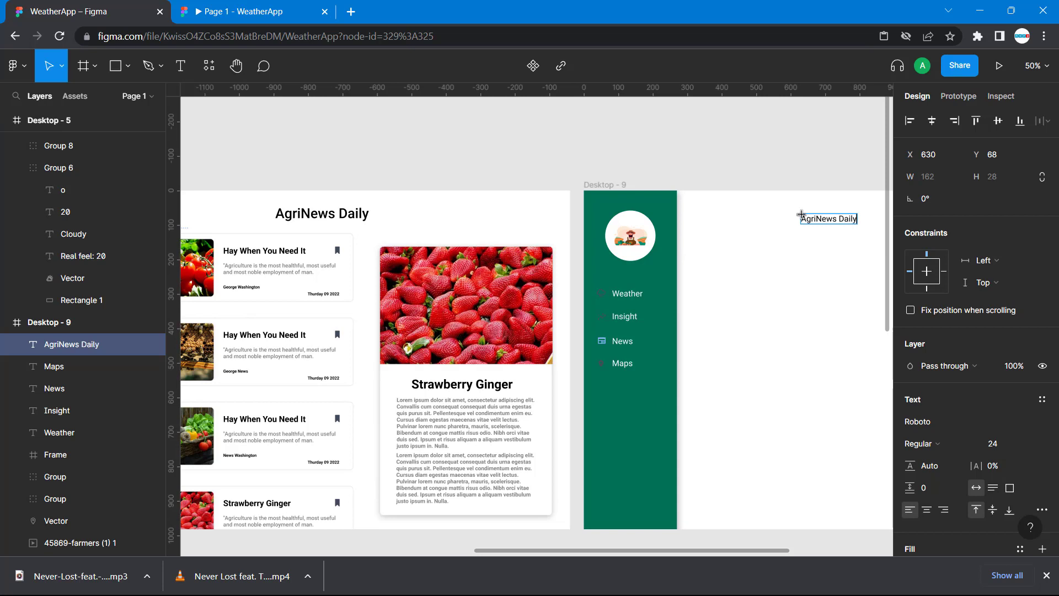
Step: Match the new AgriNews Daily heading to the one in Desktop - 8 by setting it to Medium weight, size 40
click(364, 213)
drag(364, 213, 275, 213)
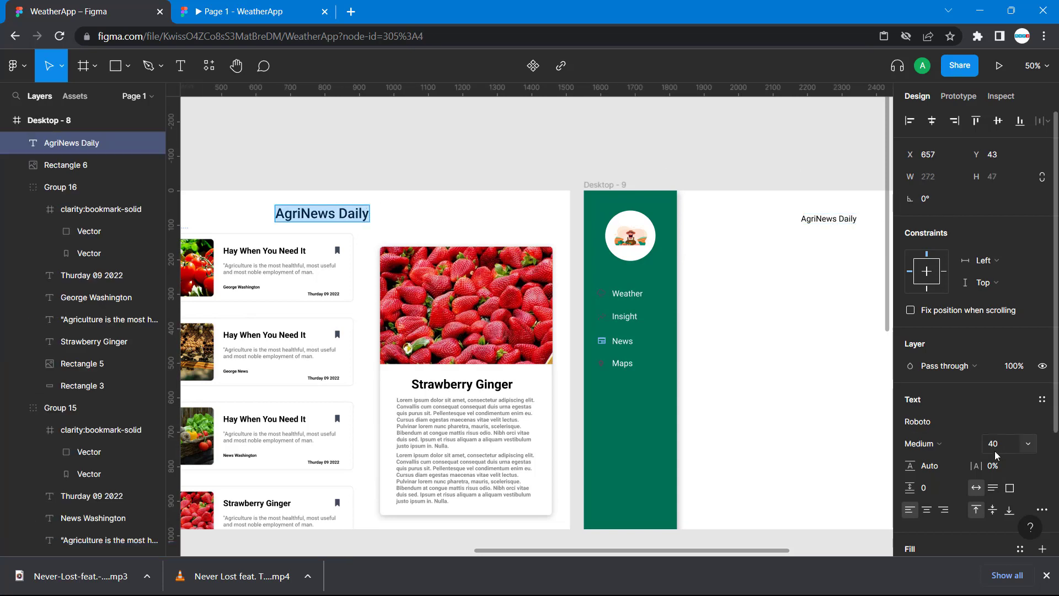
click(848, 220)
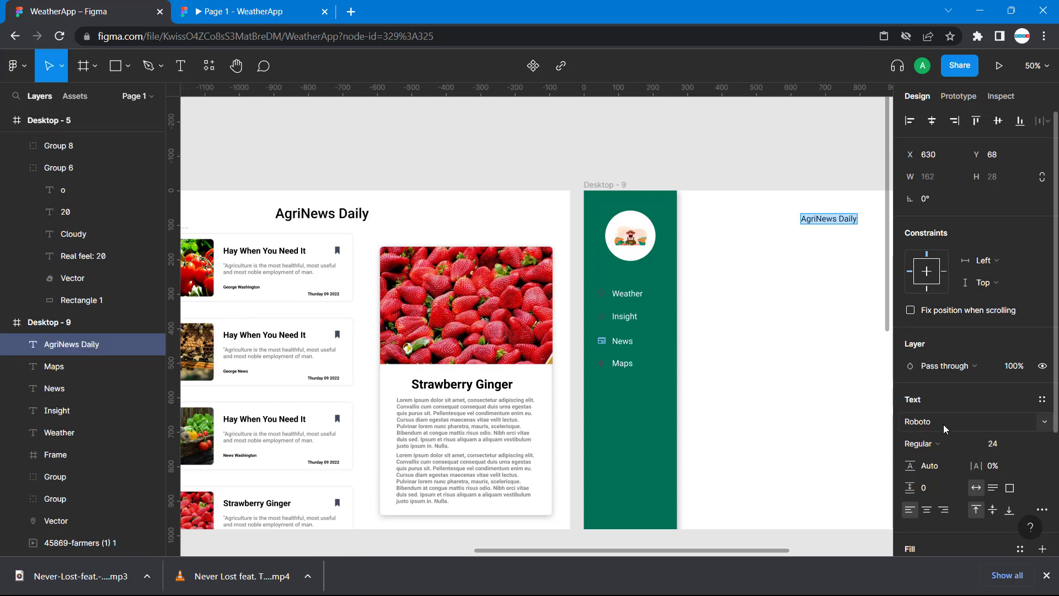
click(946, 445)
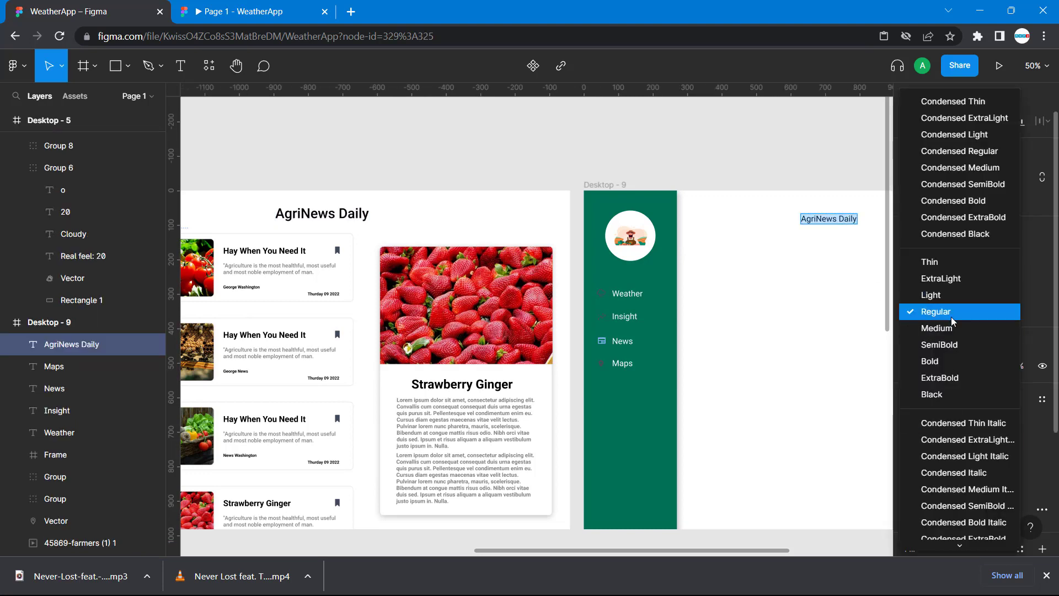
click(952, 329)
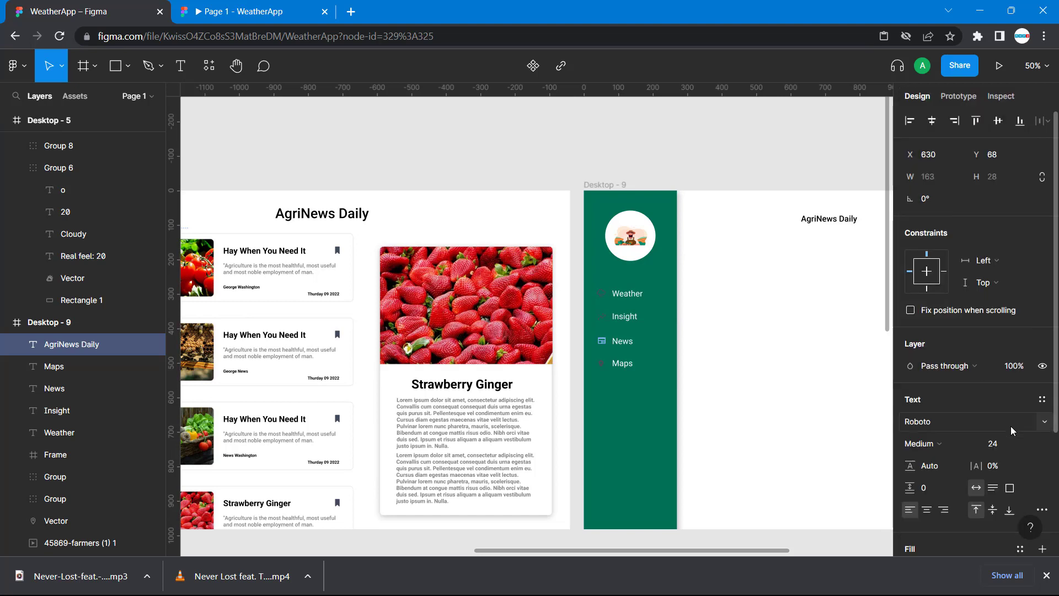
click(1001, 444)
text(4)
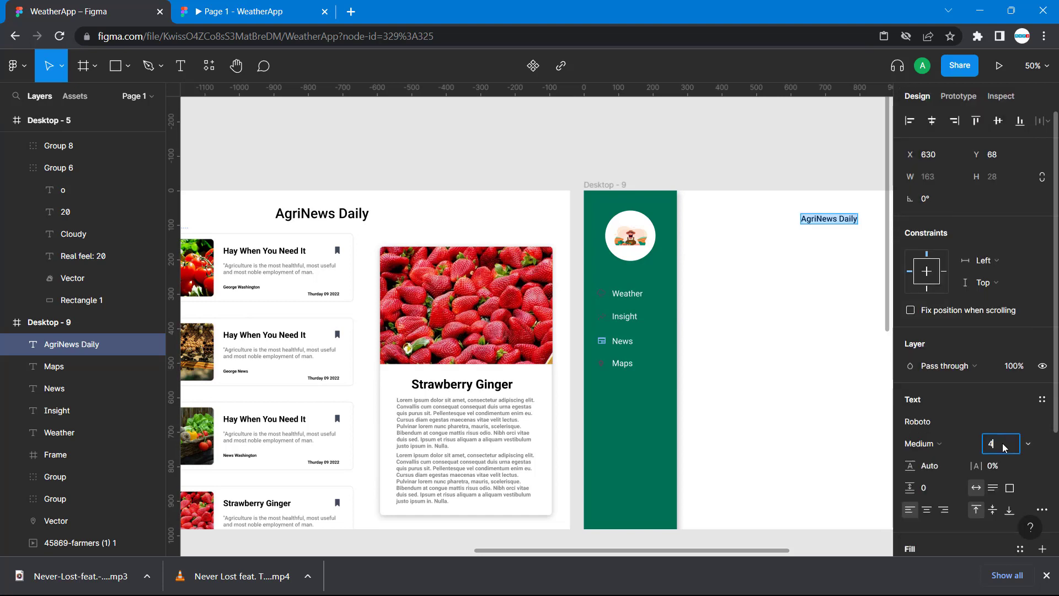
text(0)
key(Return)
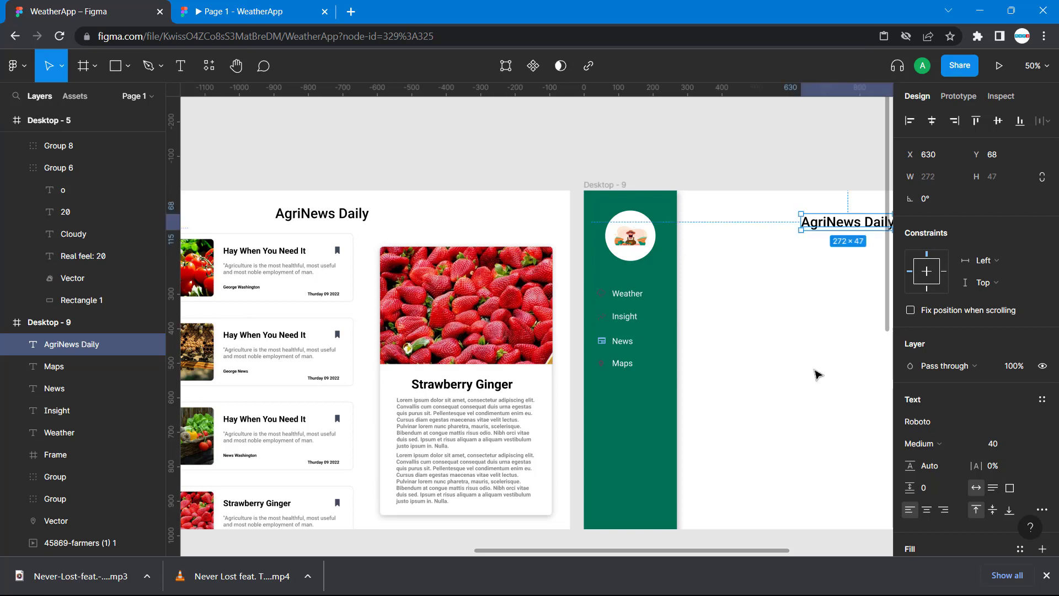
Step: Move the AgriNews Daily heading in Desktop - 9 to about X 704, Y 35
scroll(811, 367, right, 5)
drag(662, 214, 706, 205)
scroll(706, 204, right, 3)
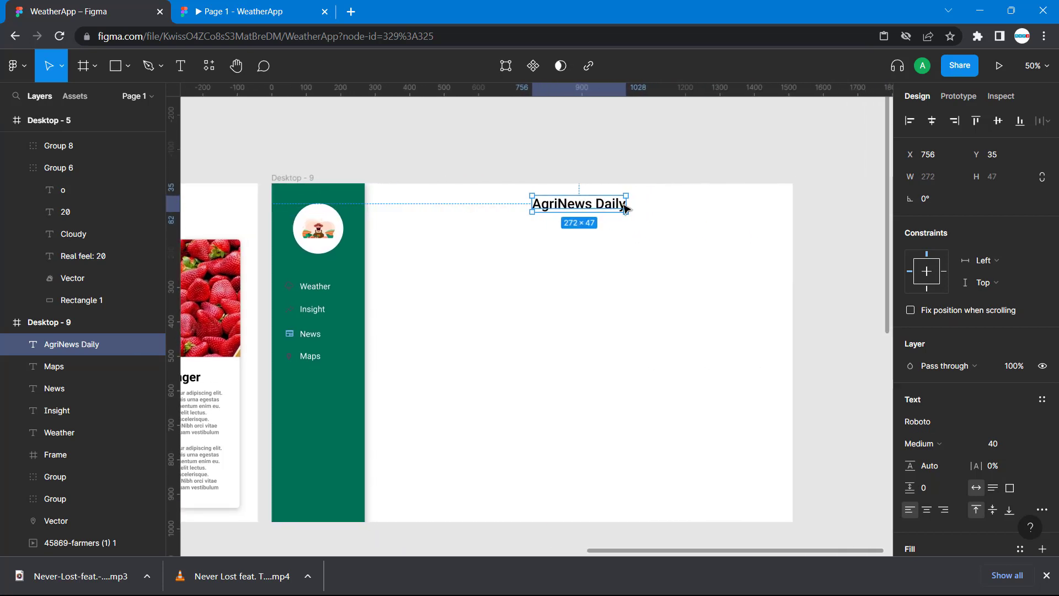
drag(596, 208, 585, 207)
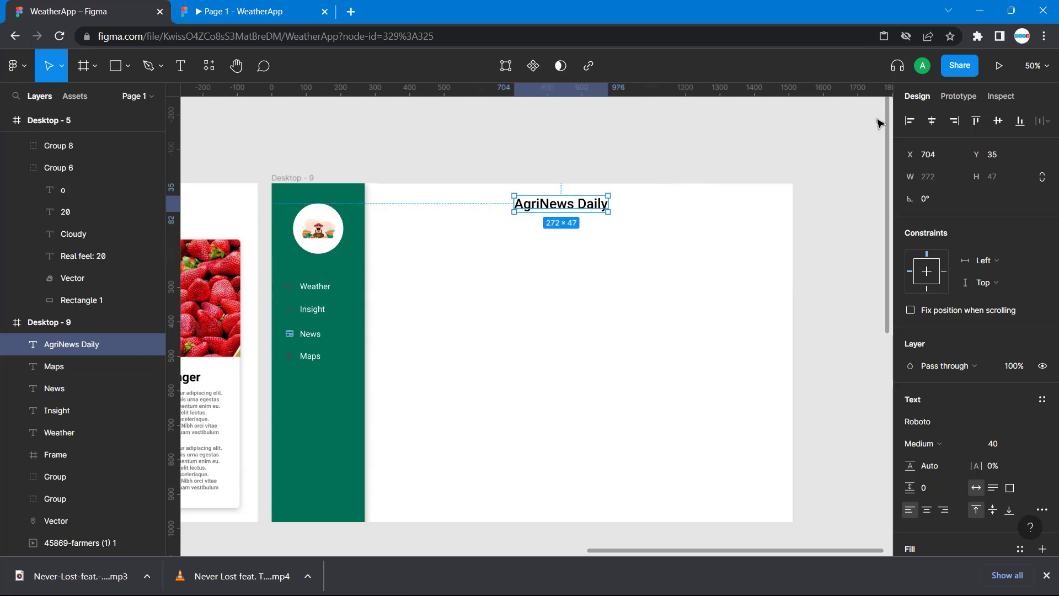
Step: Center the AgriNews Daily heading horizontally in the Desktop - 9 frame, undoing the vertical centering
click(998, 121)
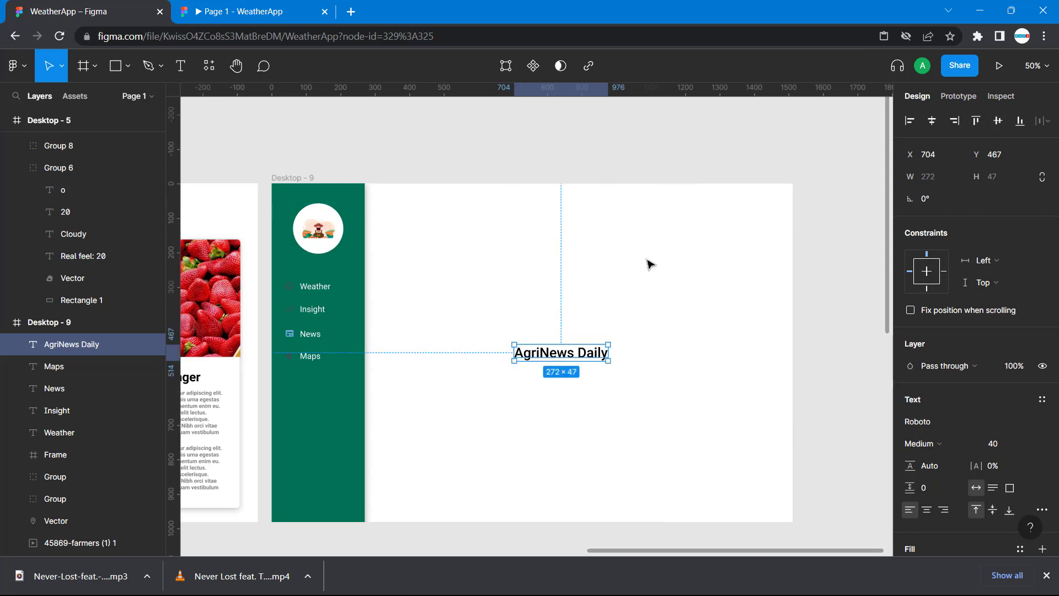
key(ctrl+z)
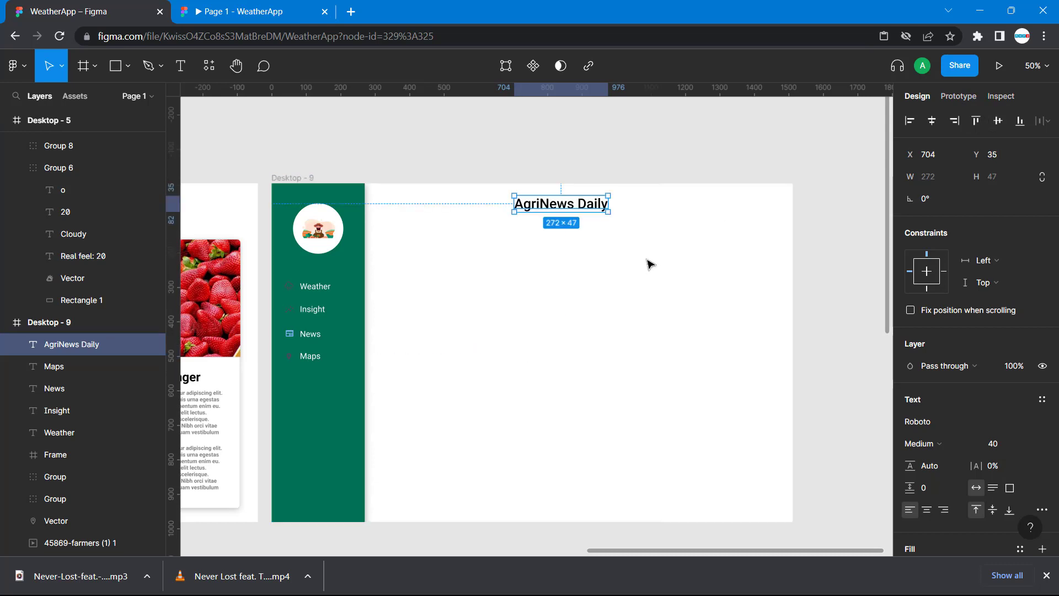
click(931, 121)
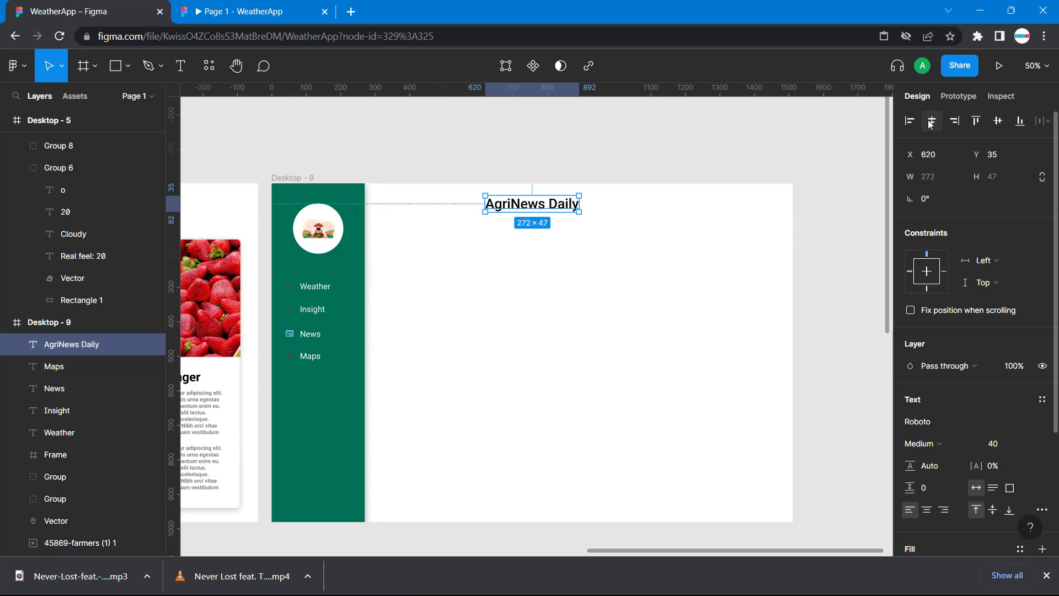
Step: Check the heading's placement in the prototype preview, and return to the WeatherApp design file
scroll(609, 265, left, 3)
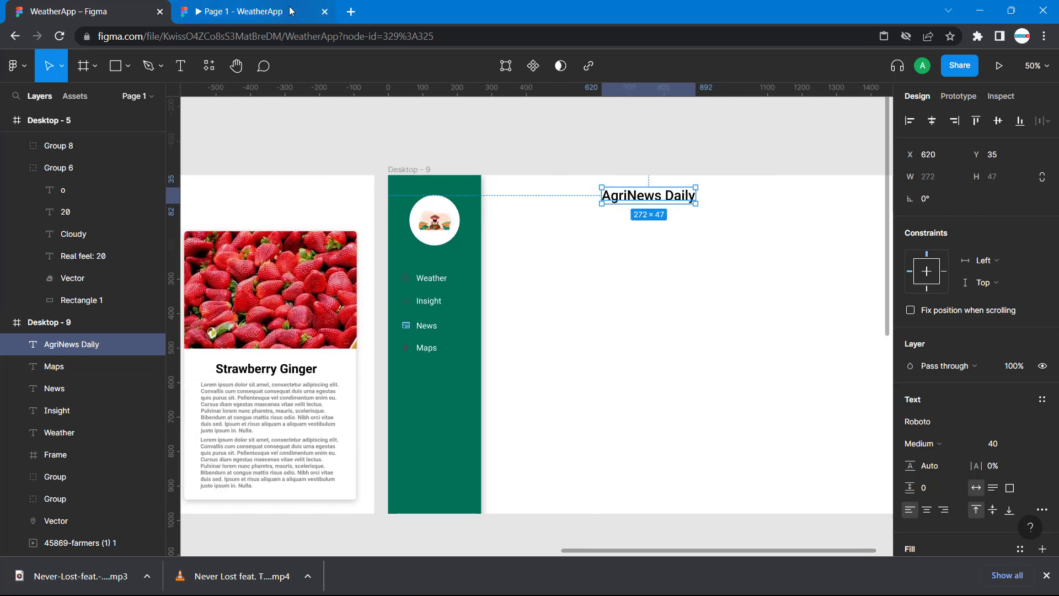
click(291, 12)
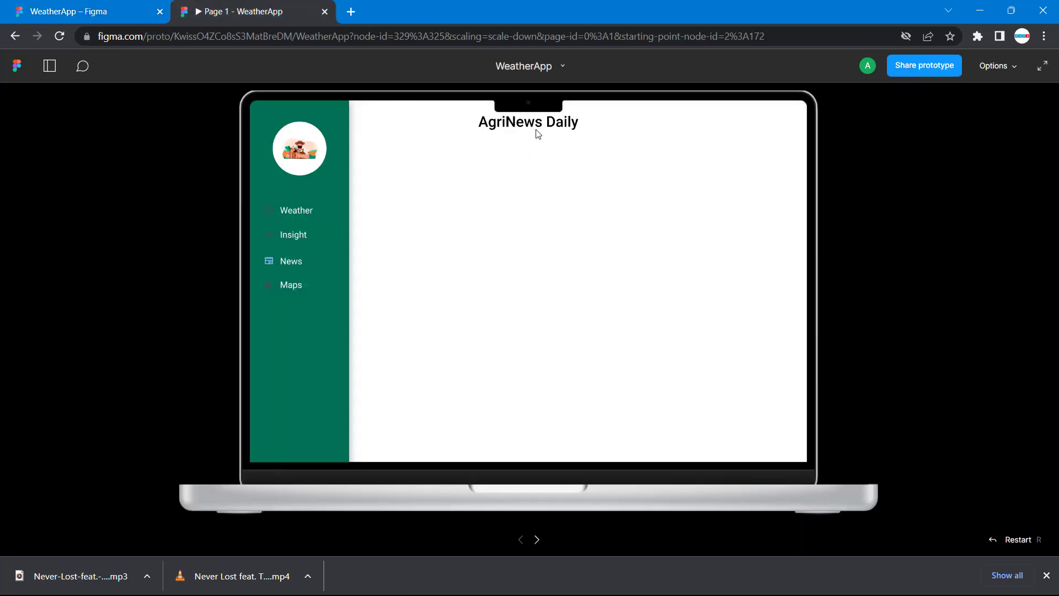
click(70, 4)
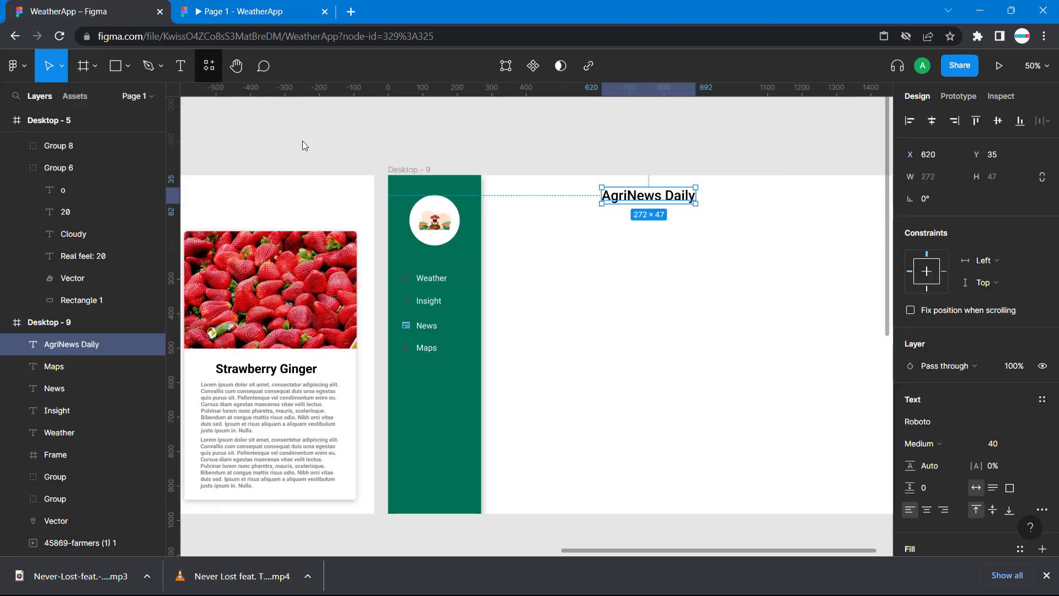
Step: Add the text "Trending" at about X 352, Y 134 in the Desktop - 9 frame
scroll(383, 231, left, 5)
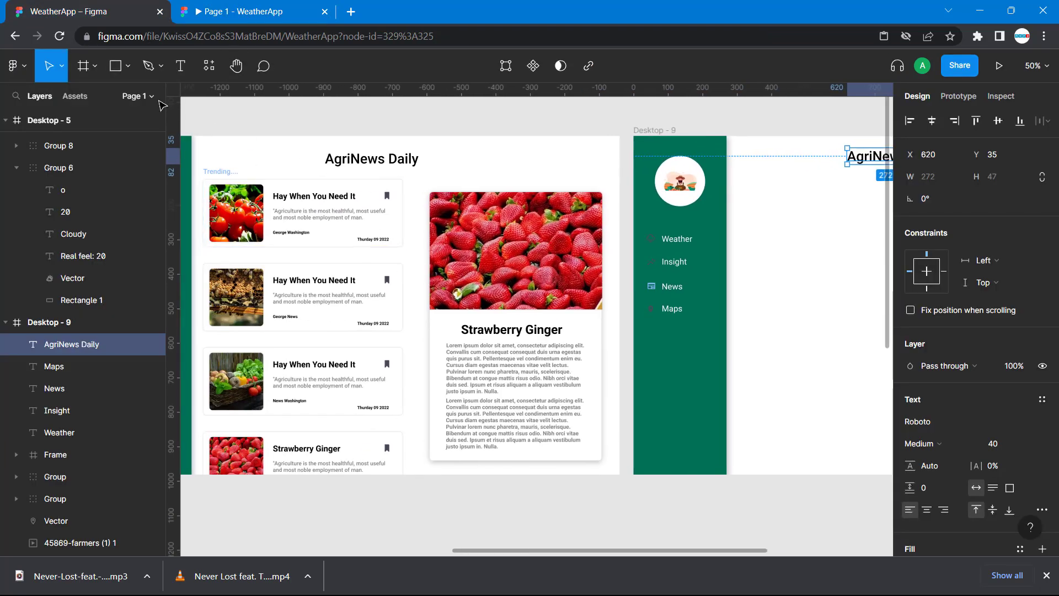
click(179, 66)
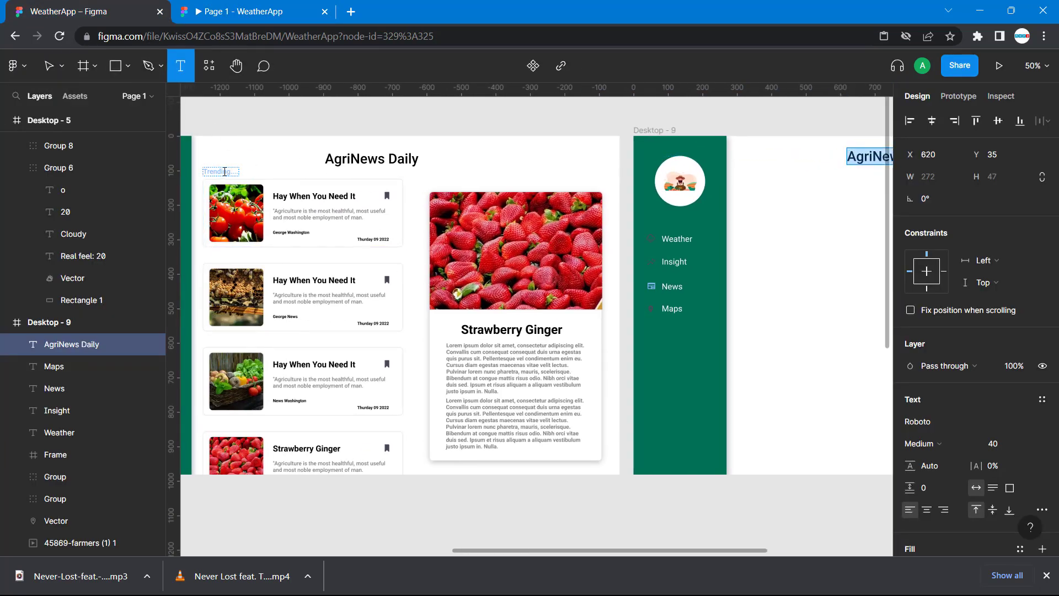
click(756, 182)
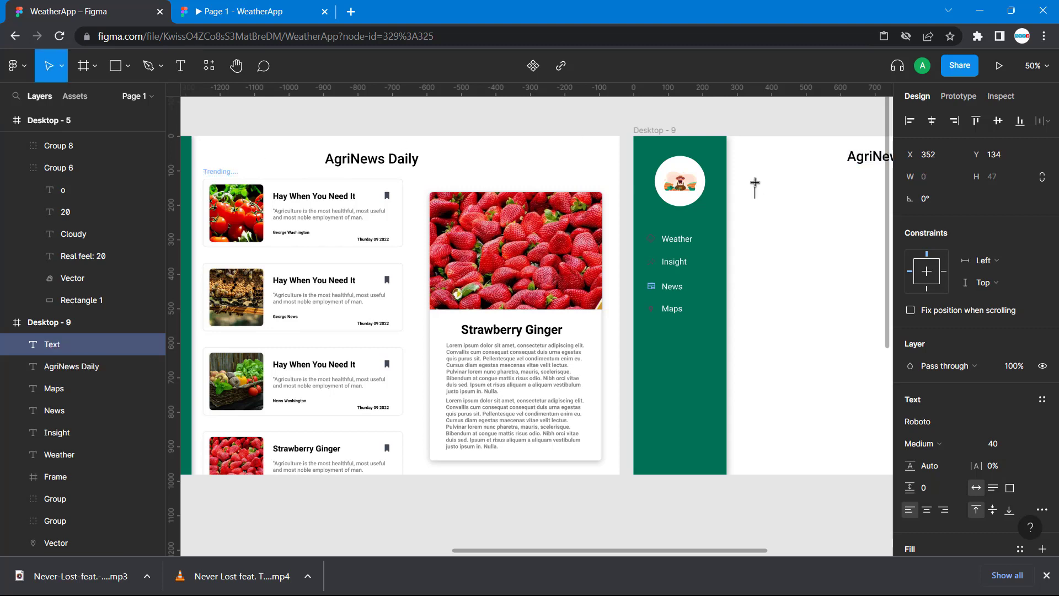
text(Tr)
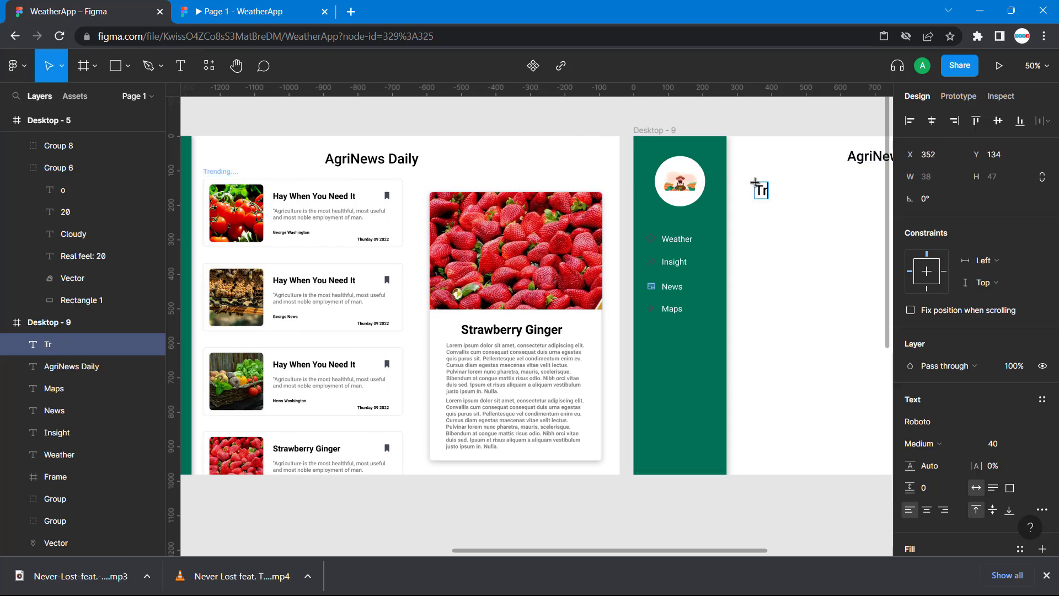
text(ending)
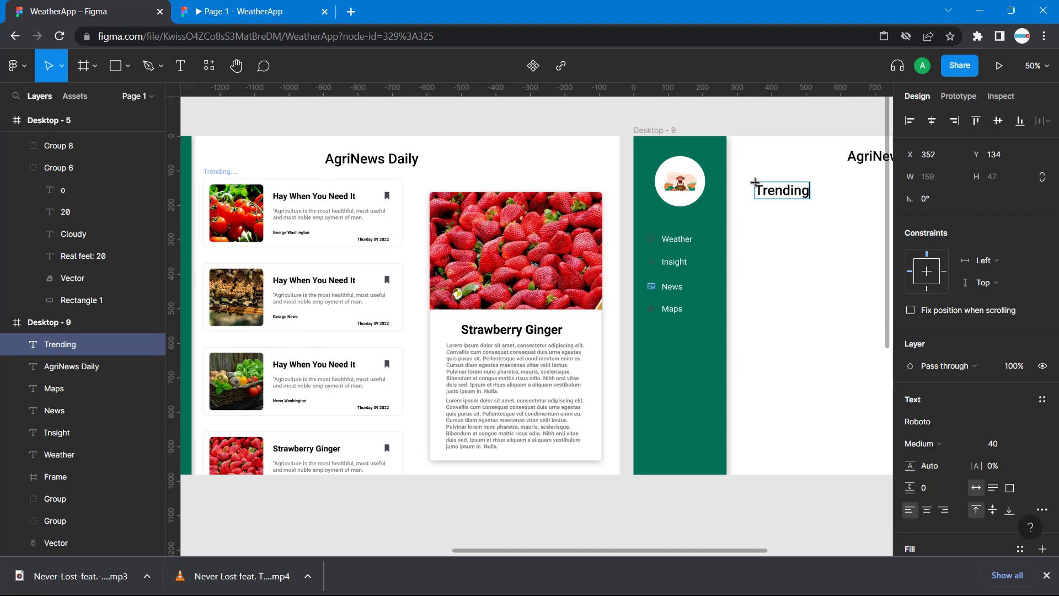
Step: Set the new Trending label's font size to 20, matching the Trending label in Desktop - 8
double_click(219, 171)
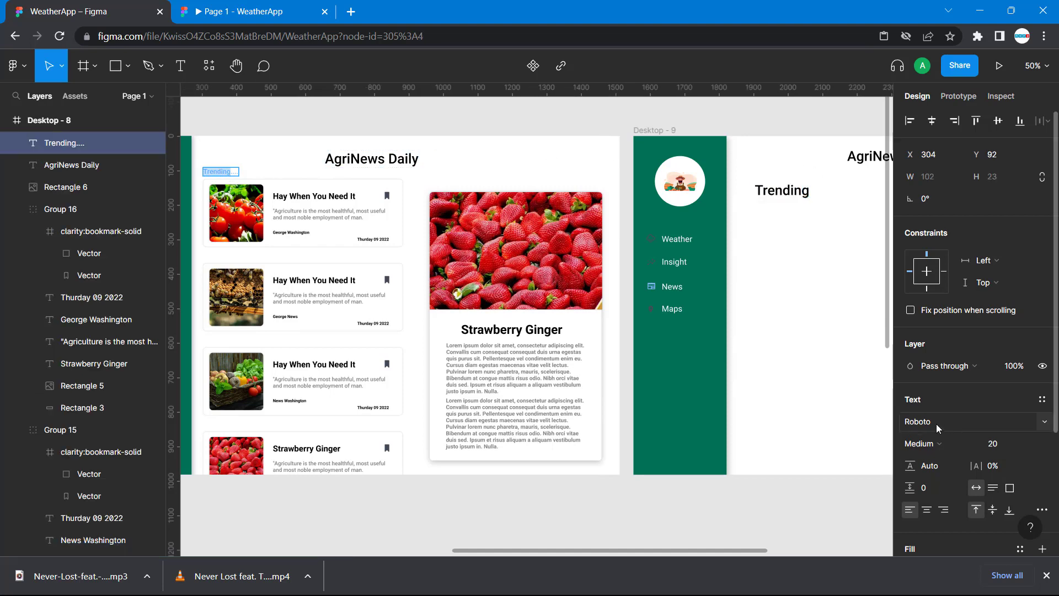
click(779, 190)
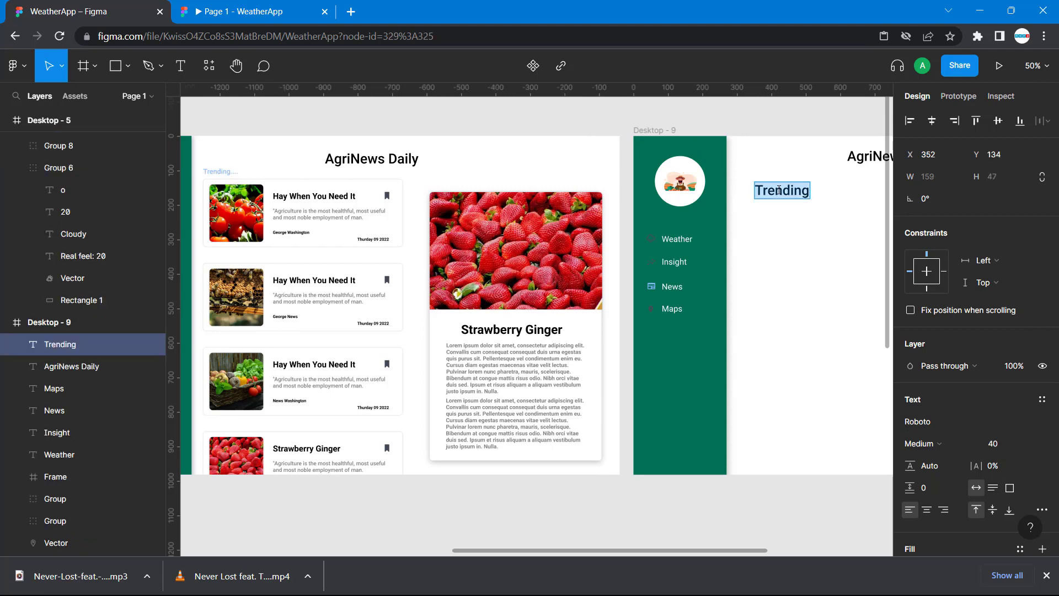
click(993, 445)
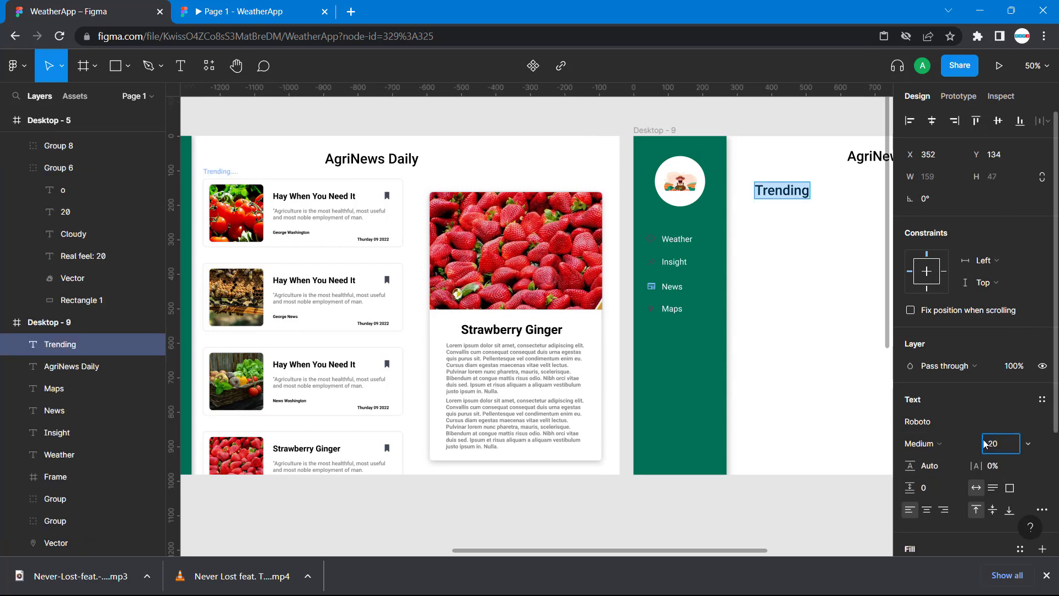
key(Return)
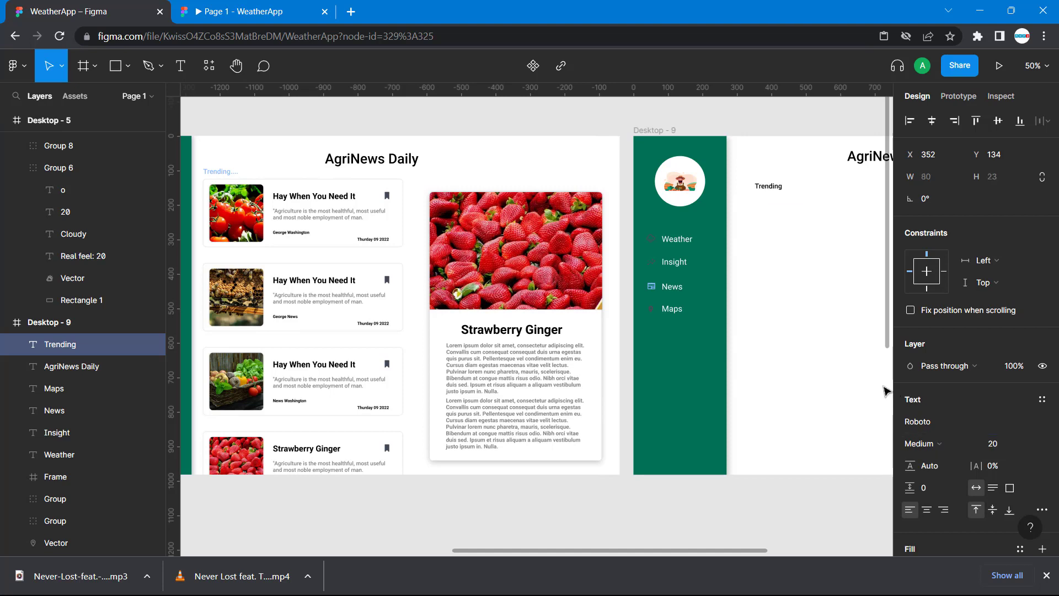
Step: Set the fill colour of the Trending label in Desktop - 9 to the dark grey document colour 414B5A
scroll(974, 486, down, 3)
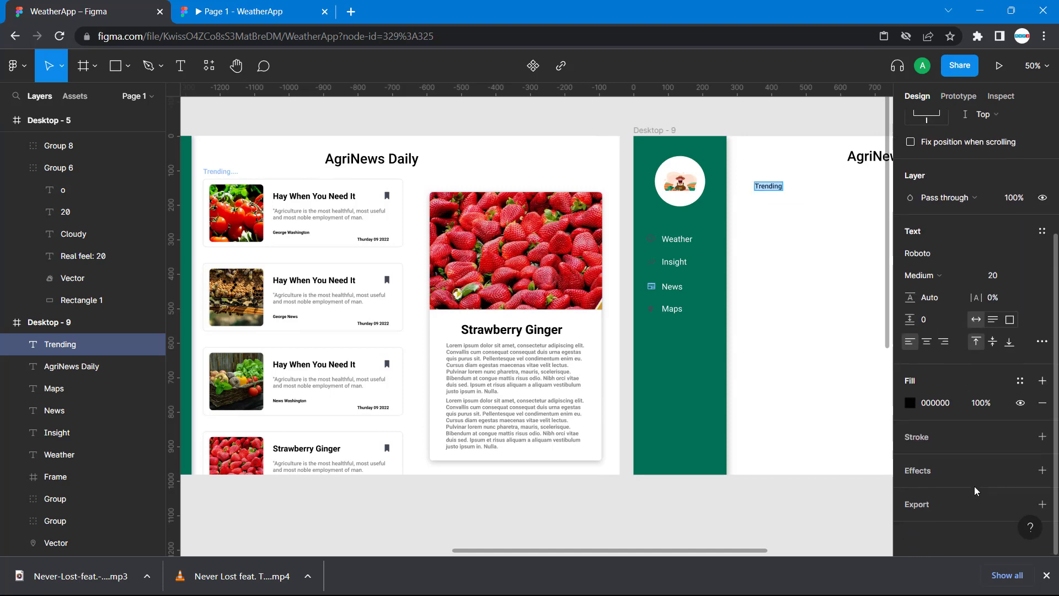
click(910, 402)
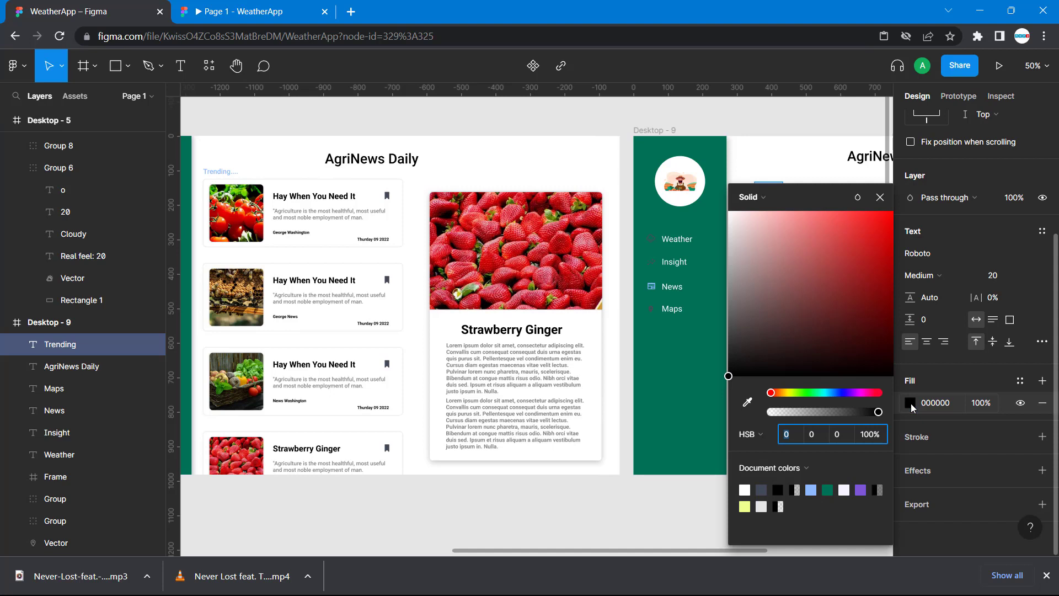
click(762, 489)
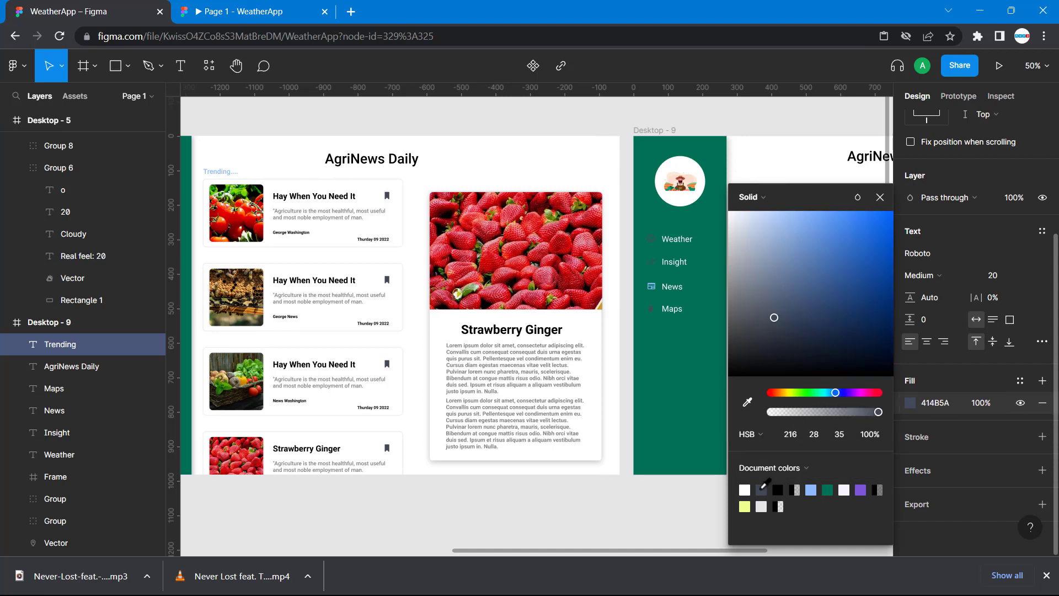
click(784, 162)
Step: Move the Trending label in Desktop - 9 to X 300, Y 92, matching the height of the Desktop - 8 label
drag(779, 191, 760, 189)
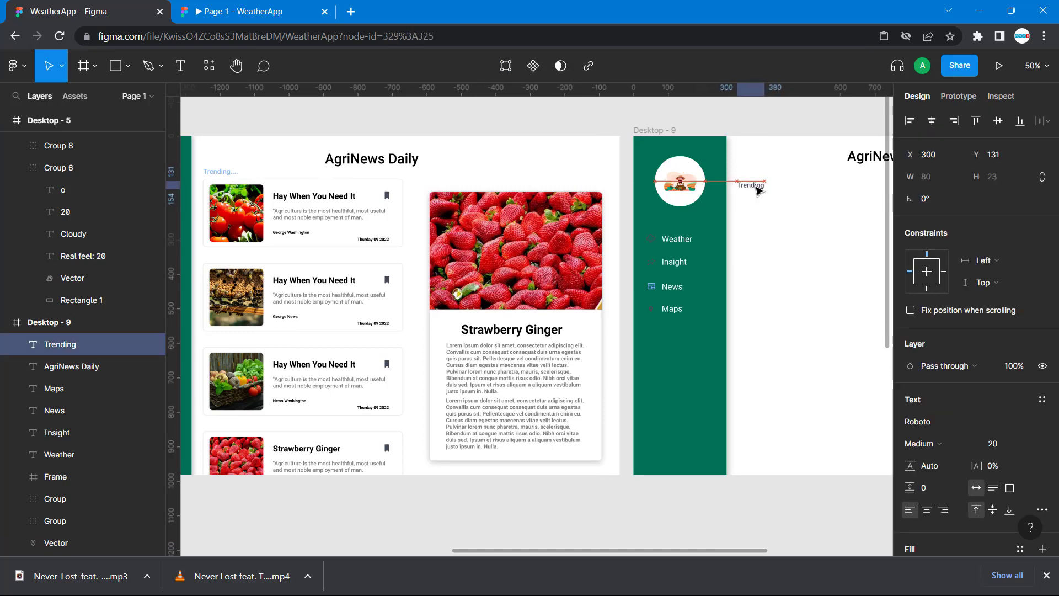
click(230, 172)
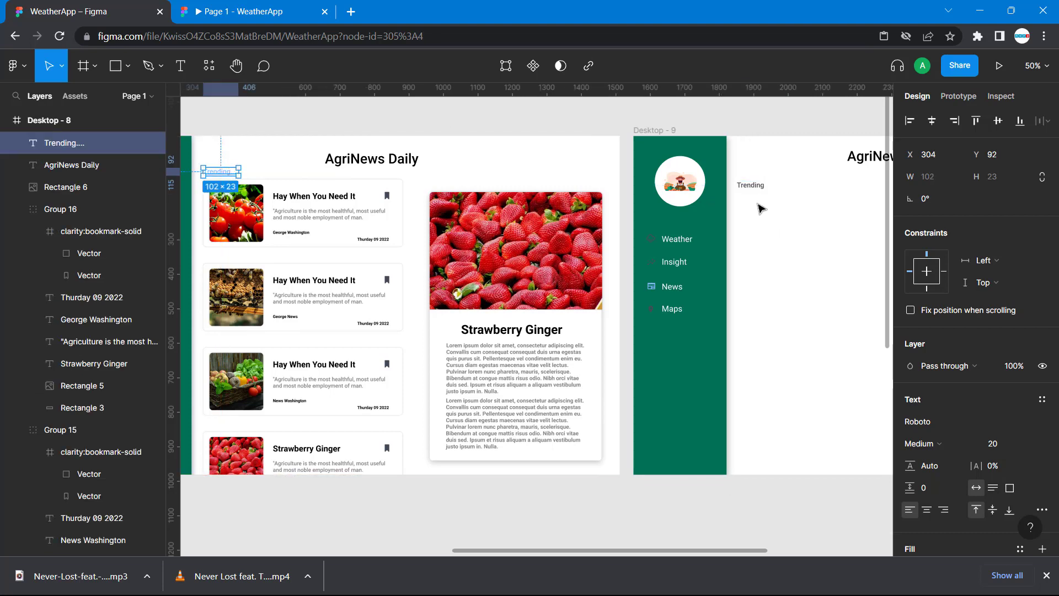
click(751, 185)
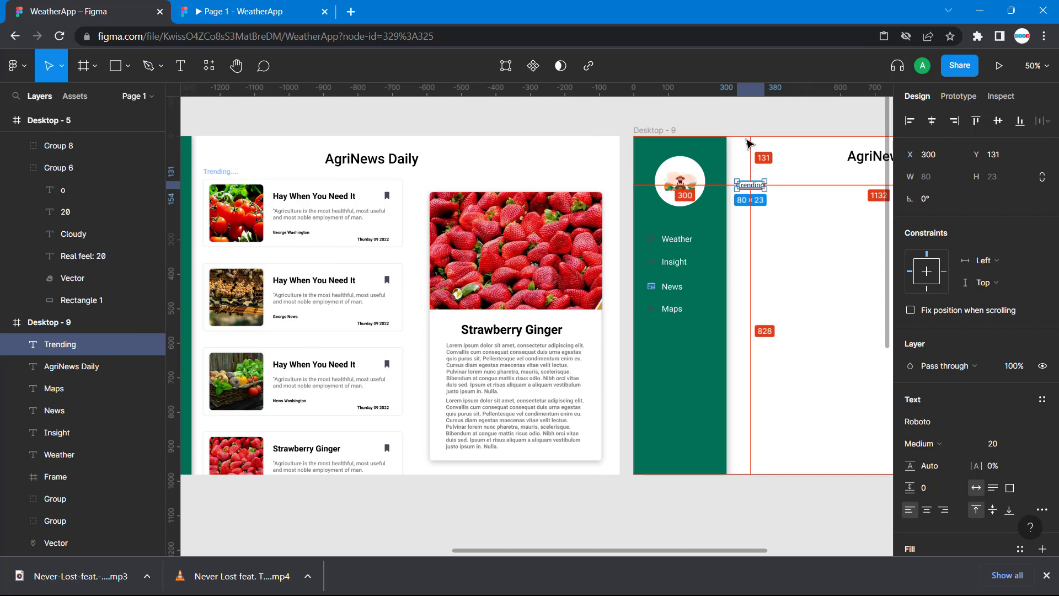
key(Up)
key(Up)
key(Up)
key(Up)
key(Up)
key(Up)
key(Up)
key(Up)
key(Up)
key(Up)
key(Up)
key(Up)
key(Up)
key(Up)
key(Up)
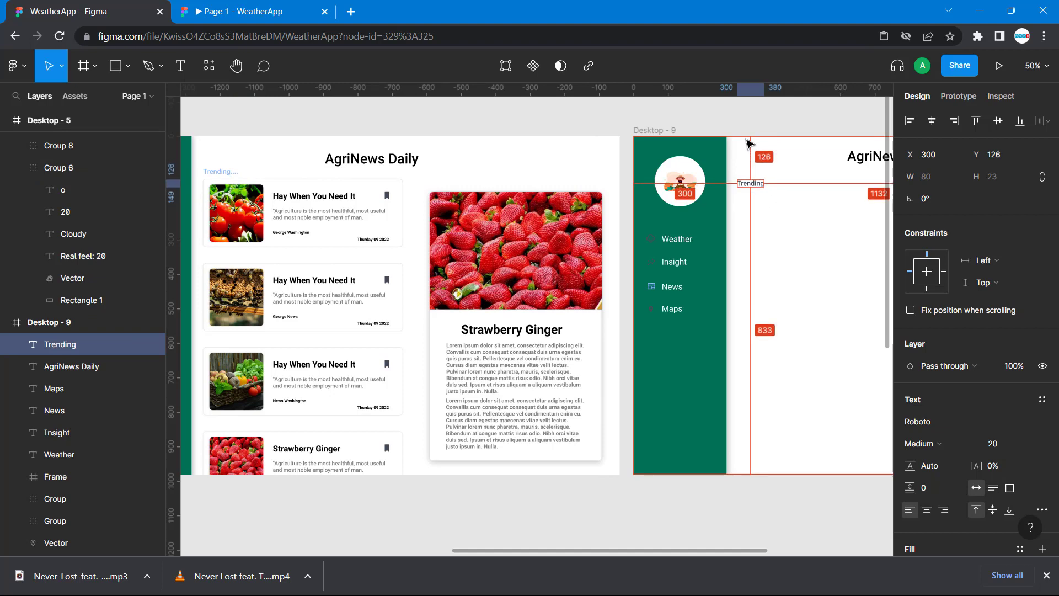
key(Up)
key(Up)
key(Up)
key(Up)
key(Up)
key(Up)
key(Up)
key(Up)
key(Up)
key(Up)
key(Up)
key(Up)
key(Up)
key(Up)
key(Up)
key(Up)
key(Up)
key(Up)
key(Up)
key(Up)
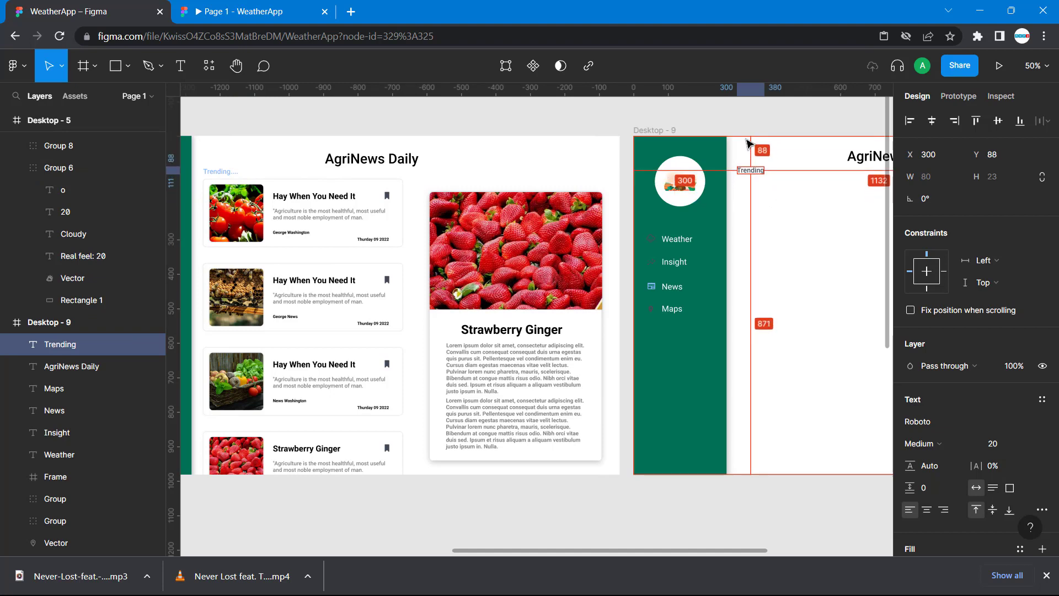
click(776, 185)
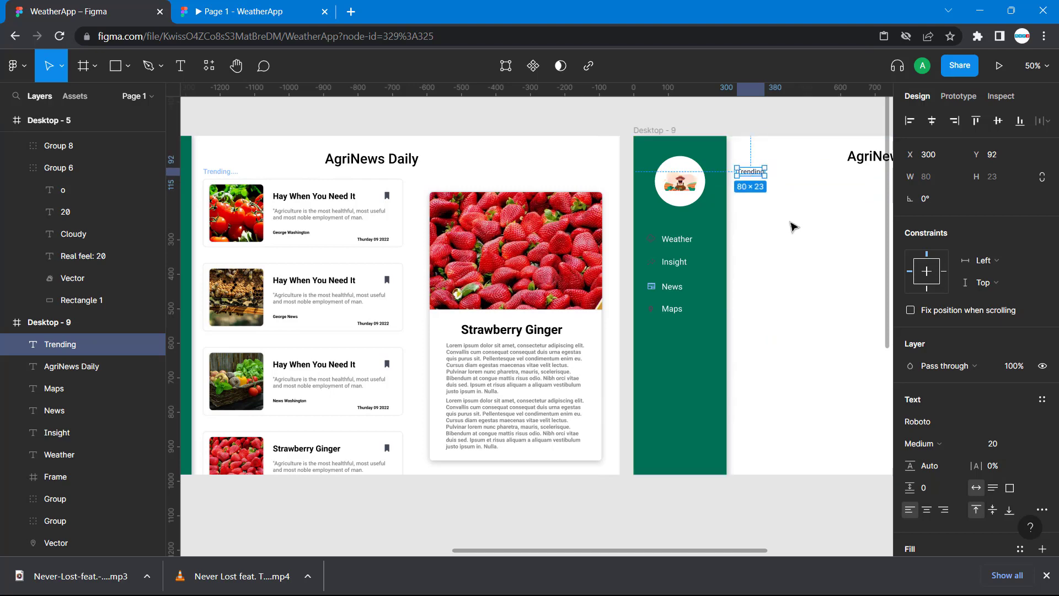
Step: Compare the Trending label's distance from the sidebar with Desktop - 8 and nudge the Desktop - 9 label to X 304
scroll(243, 215, left, 2)
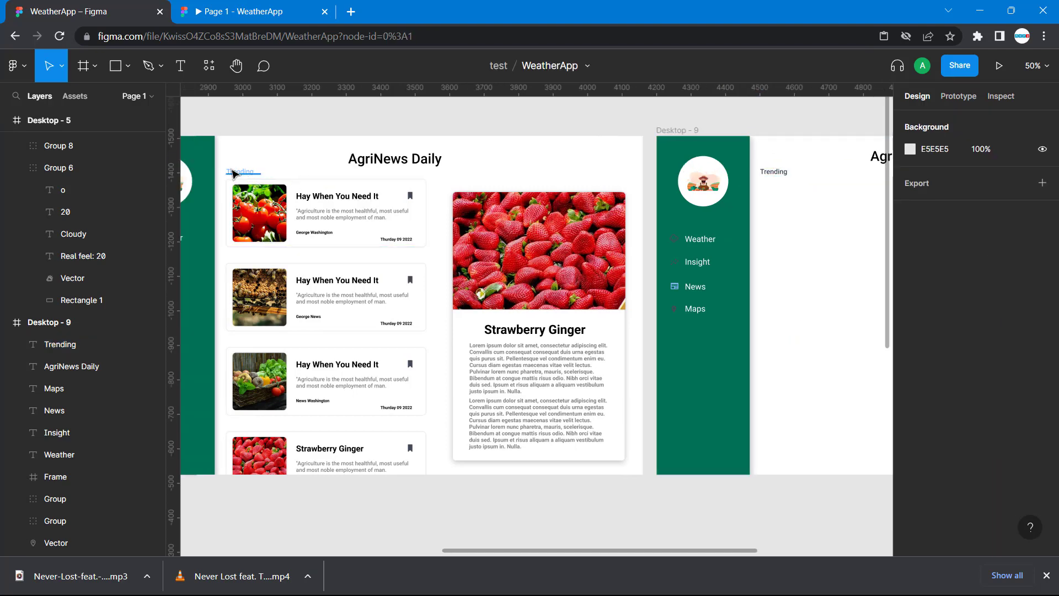
click(232, 173)
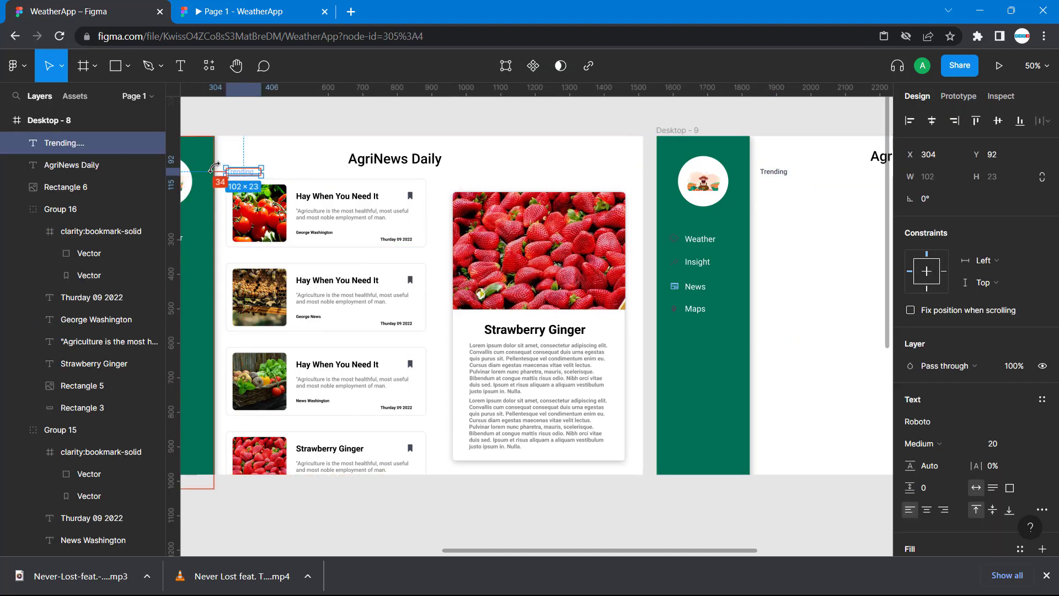
click(772, 173)
key(alt)
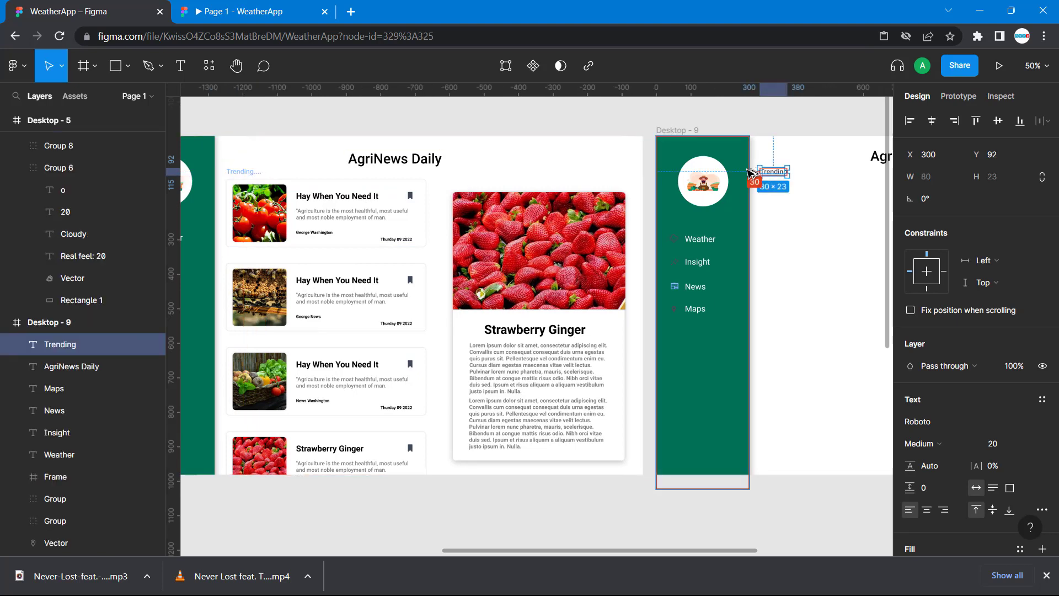
key(Right)
key(Right)
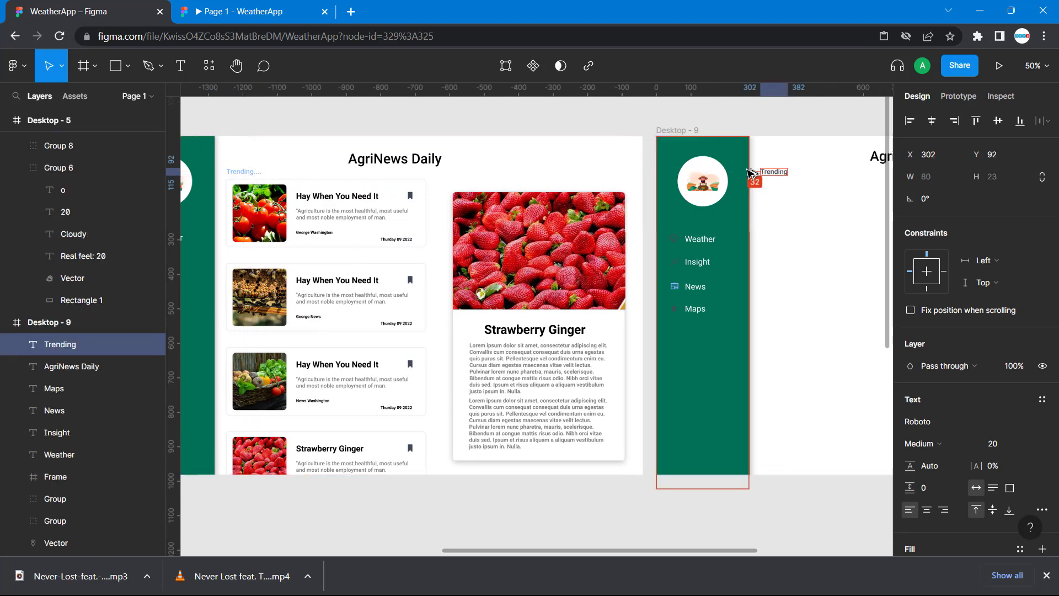
click(794, 216)
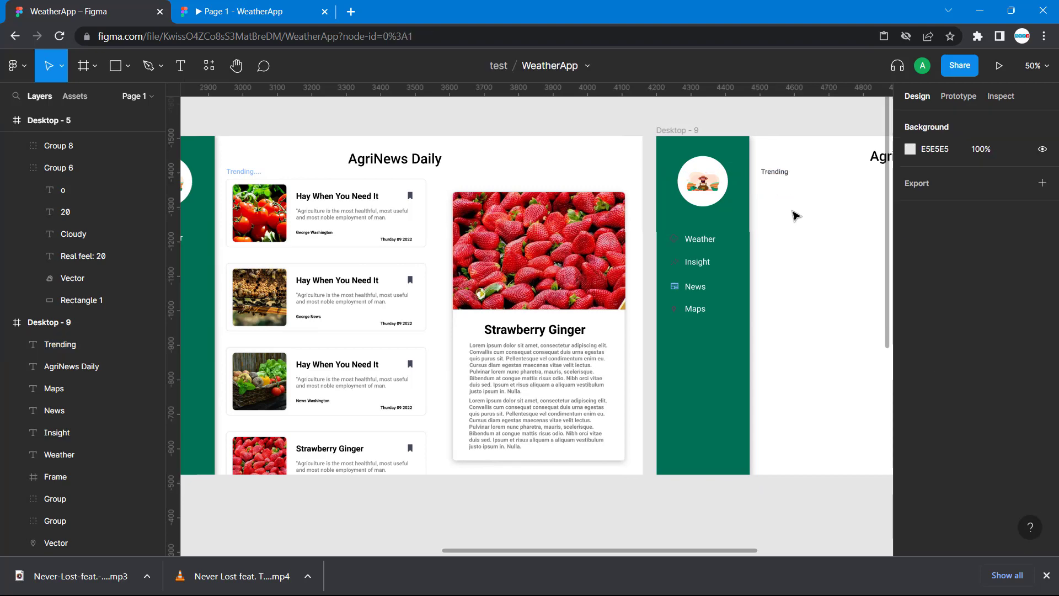
Step: Check the Trending label's placement in the prototype preview, and return to the WeatherApp design file
scroll(808, 215, right, 3)
click(263, 8)
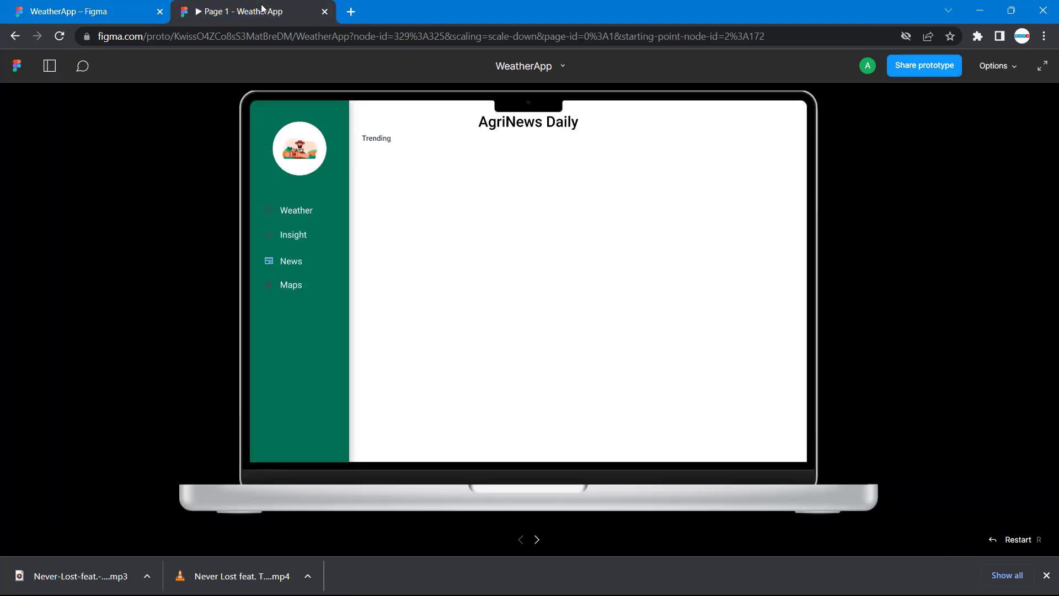
click(108, 9)
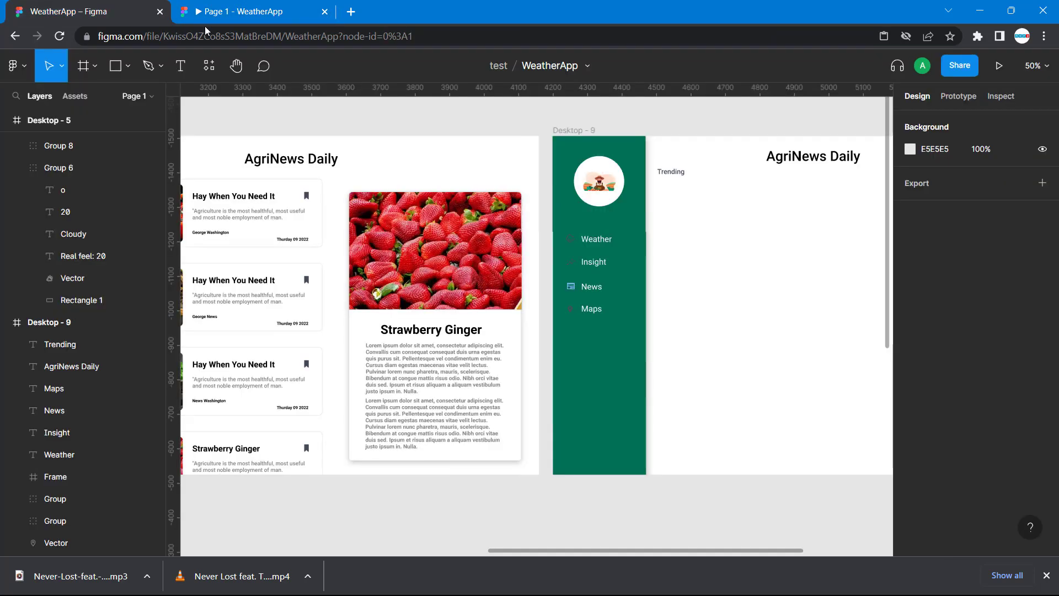
Step: Set the fill colour of the Trending label in Desktop - 9 to the light blue document colour 8DBBFF
click(672, 172)
scroll(938, 386, down, 5)
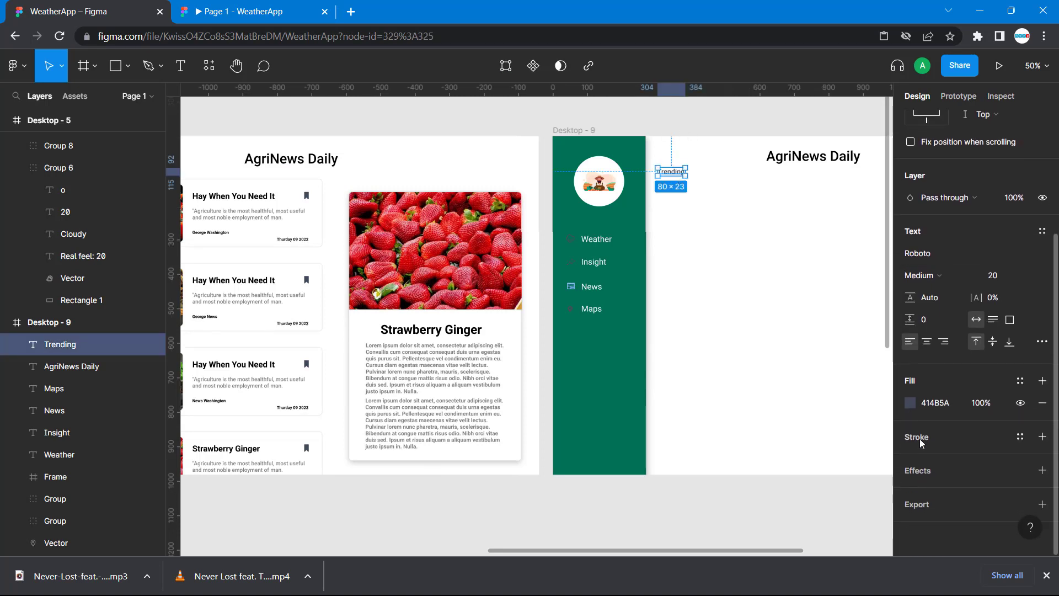
click(910, 404)
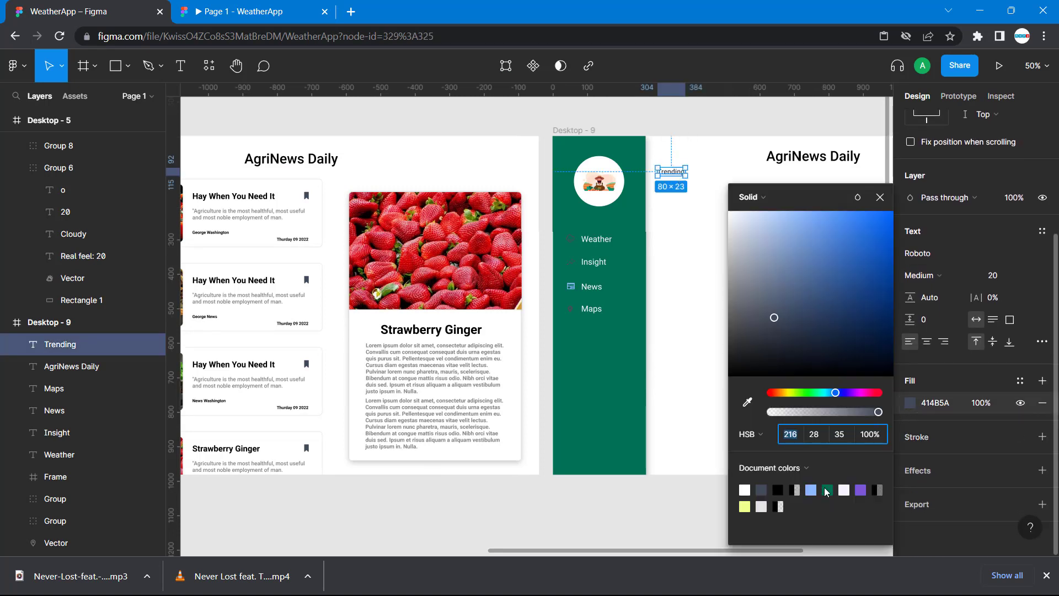
click(811, 489)
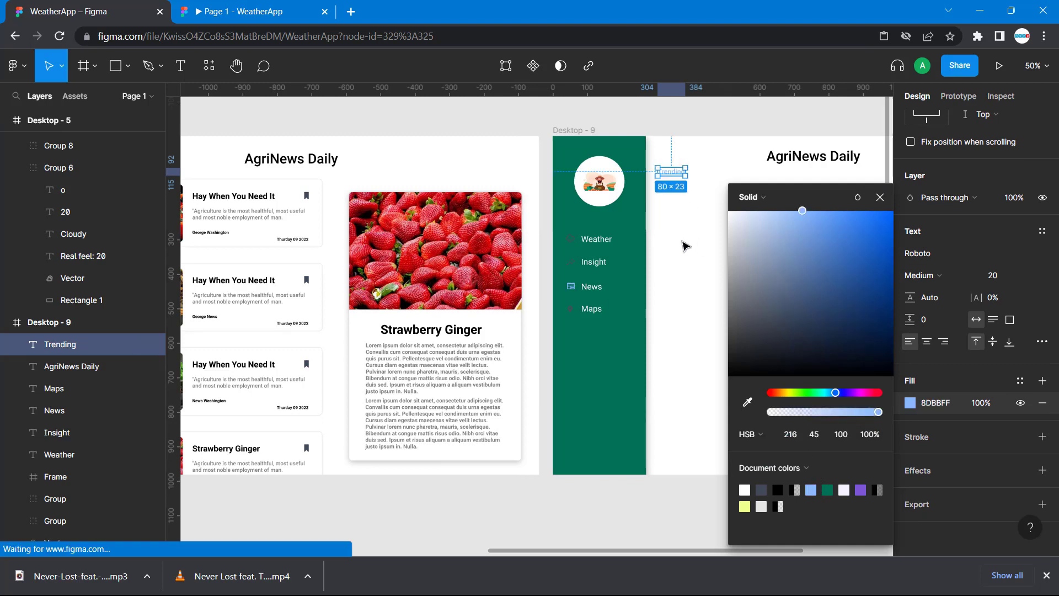
click(686, 245)
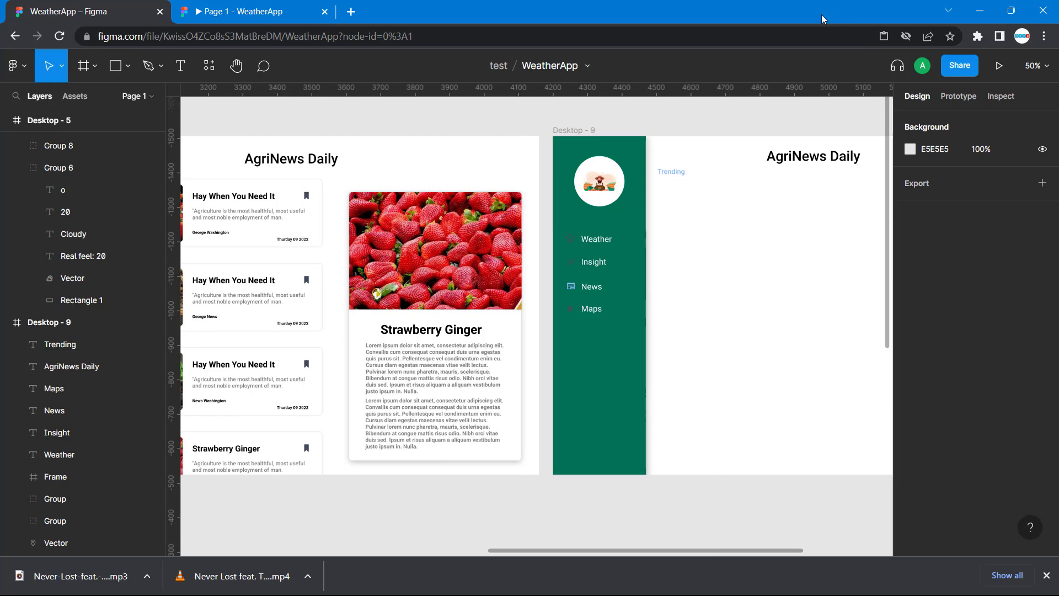
Step: Draw a rectangle about 298 by 98 at about X 306, Y 148, below the Trending label in Desktop - 9
scroll(669, 294, left, 5)
scroll(669, 294, left, 2)
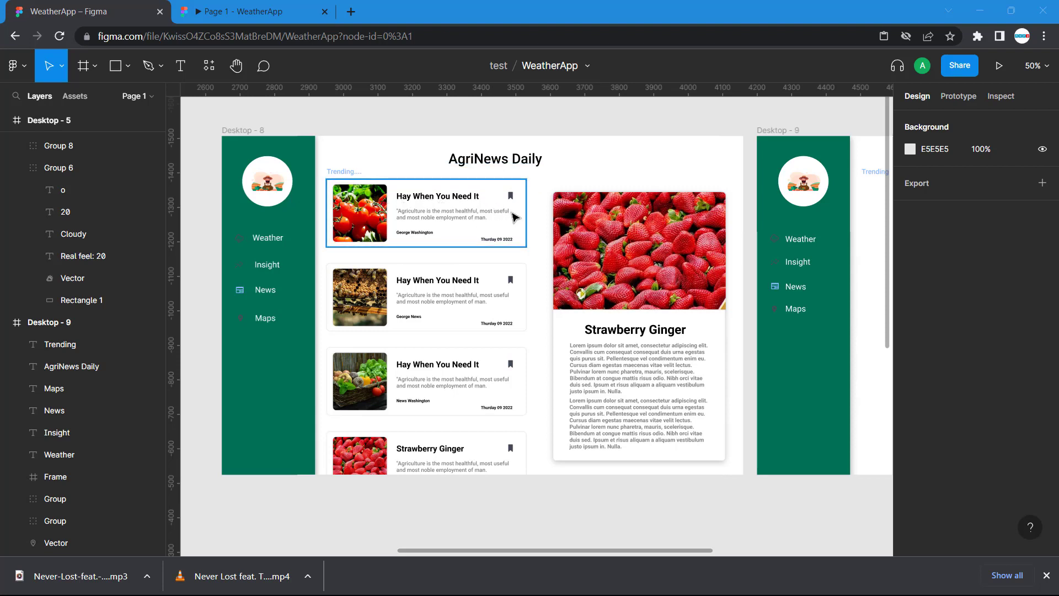
scroll(530, 222, right, 2)
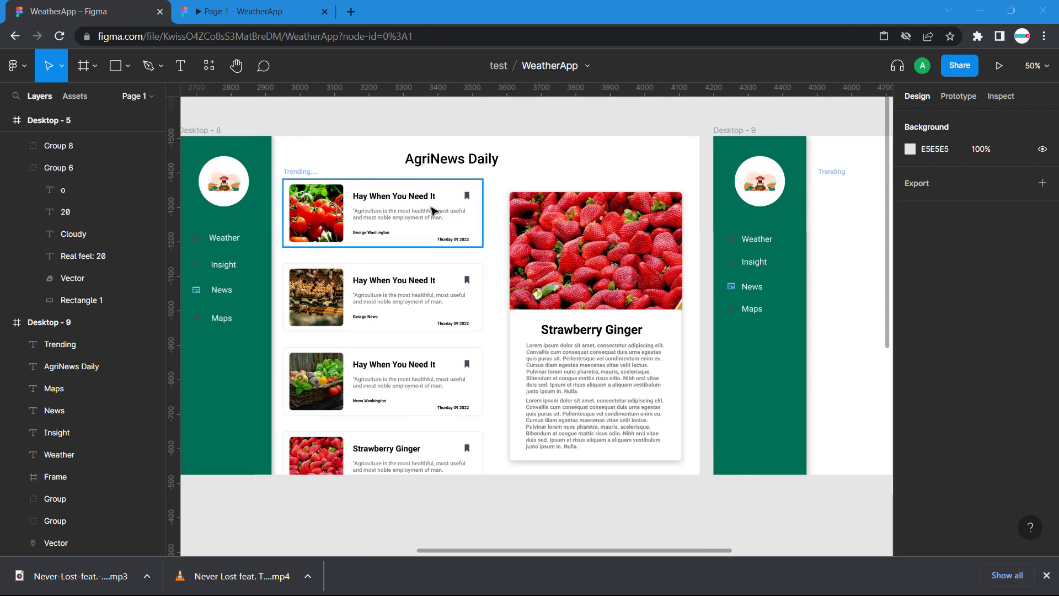
scroll(491, 234, right, 2)
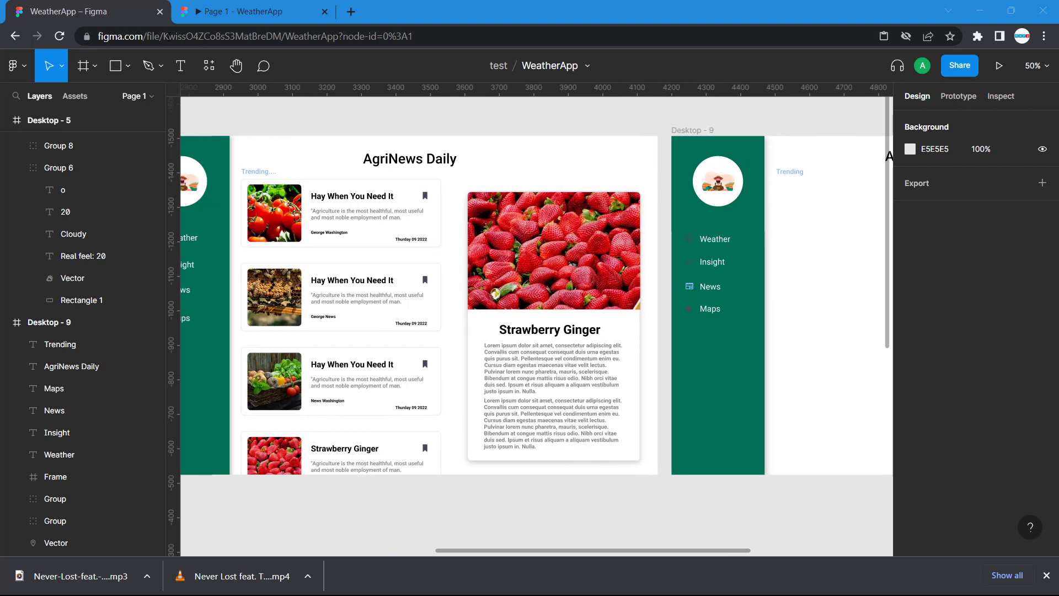
click(117, 66)
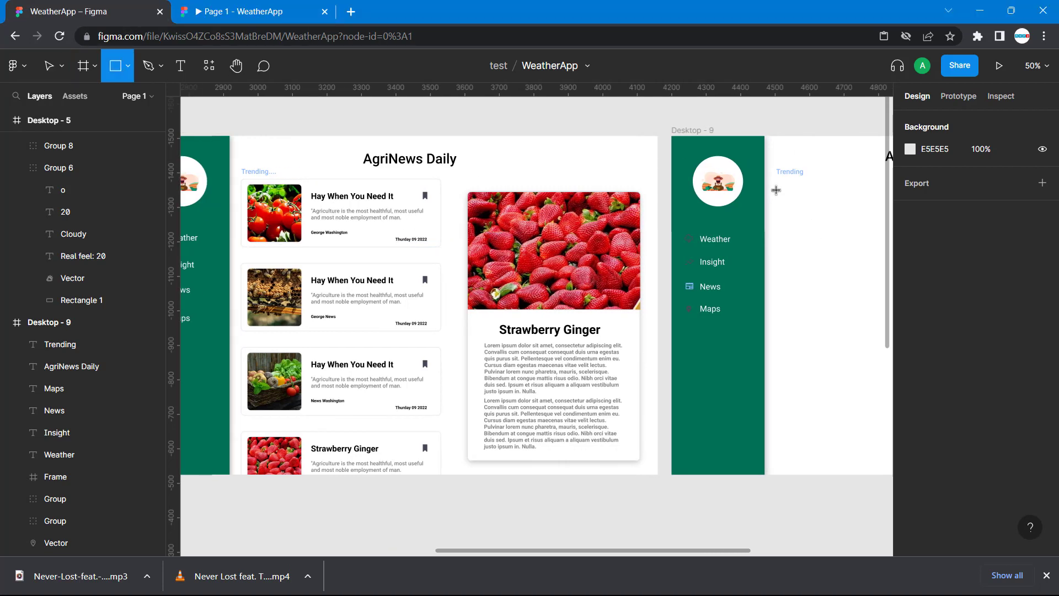
drag(777, 188, 880, 221)
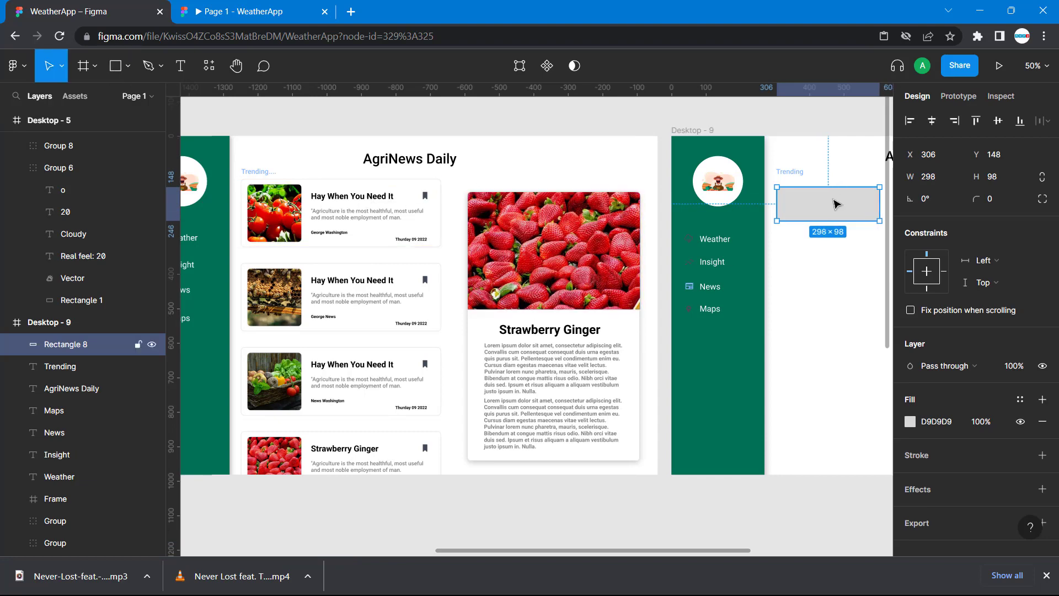
Step: Resize the new rectangle to 578 wide and 195 high, matching the first news card in Desktop - 8
click(424, 182)
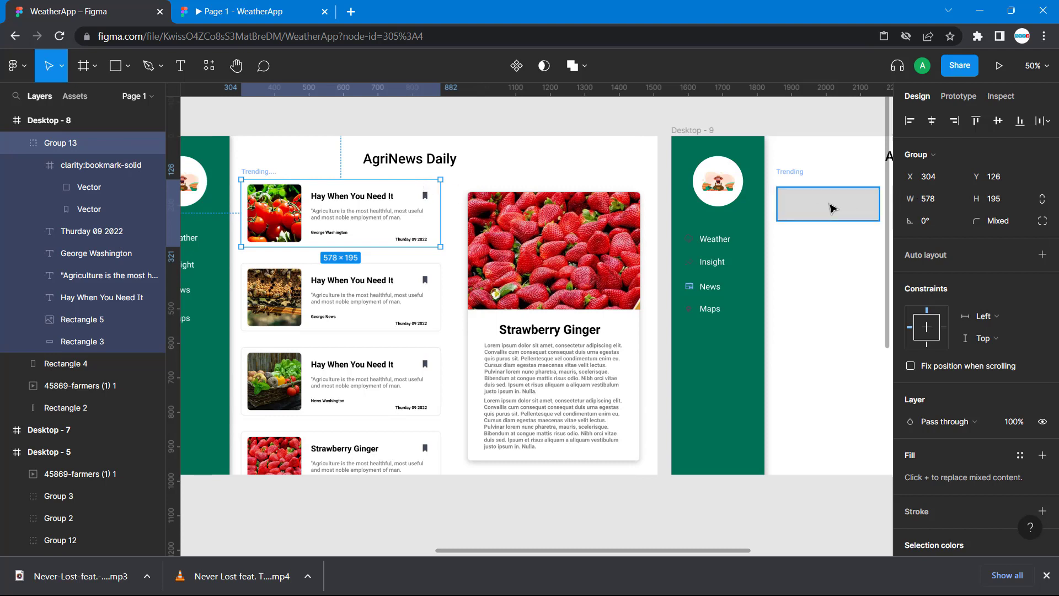
scroll(833, 208, right, 5)
click(635, 203)
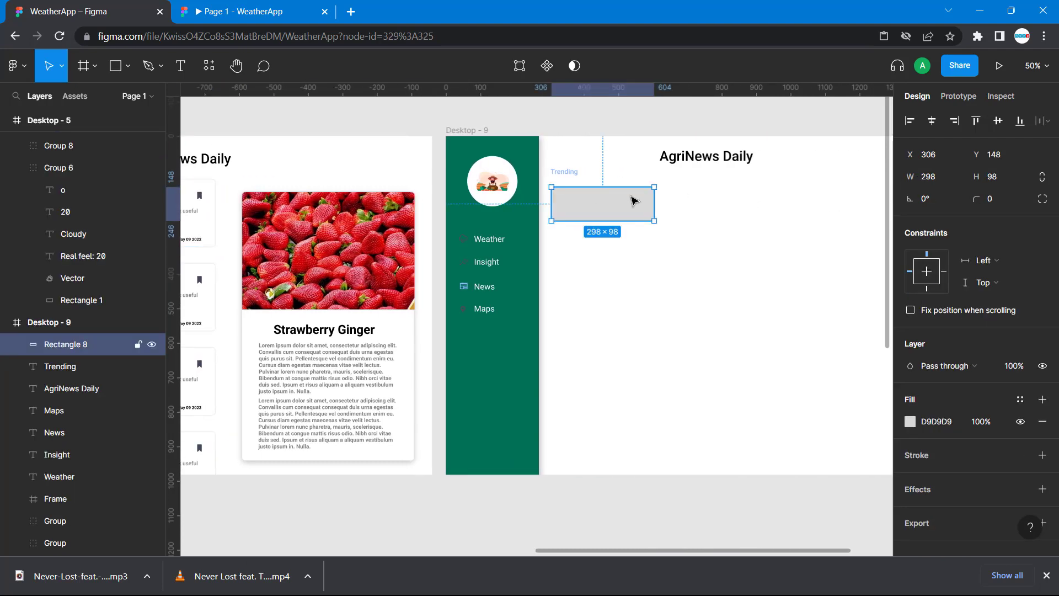
click(934, 176)
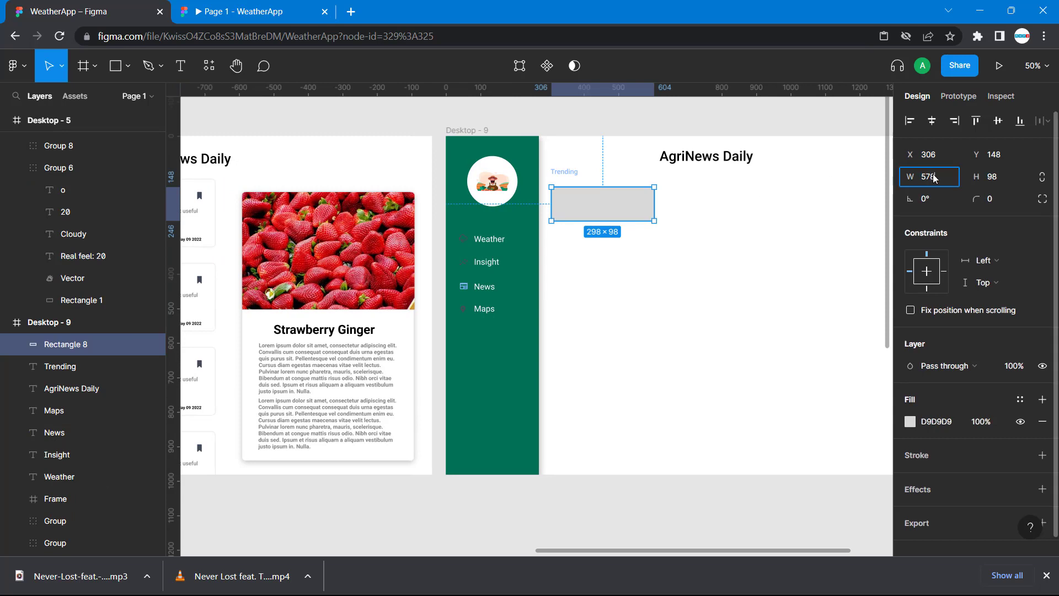
text(576)
key(Tab)
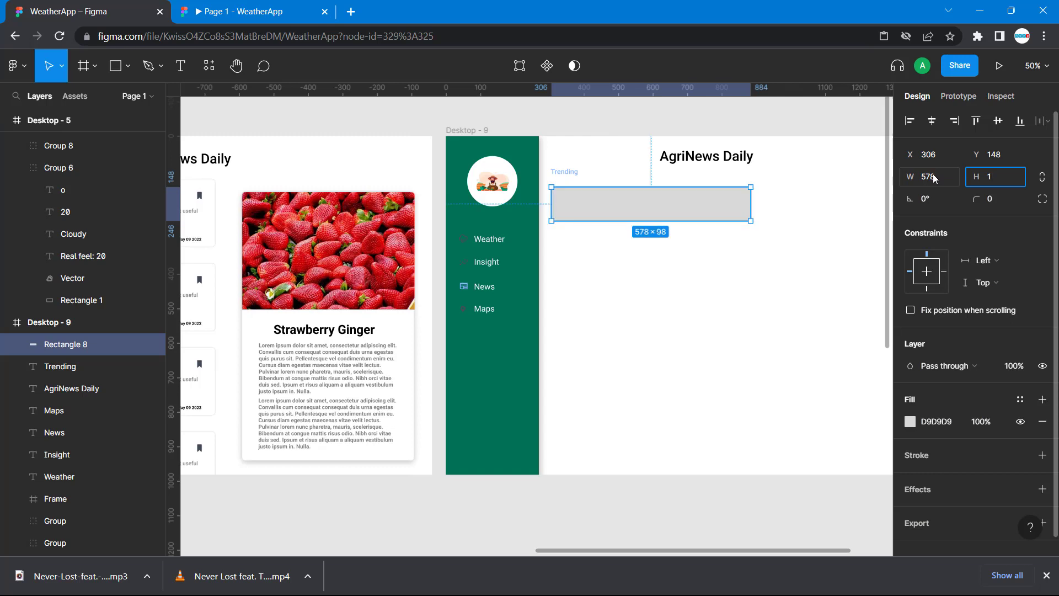
key(Return)
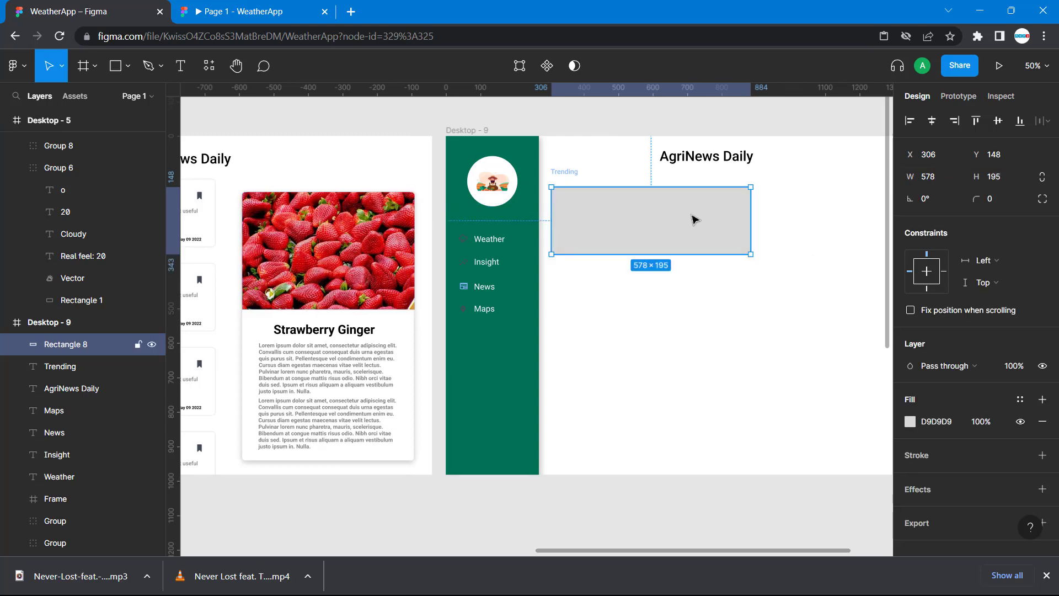
Step: Round the corners of the new rectangle in Desktop - 9 with a radius of 9
click(991, 202)
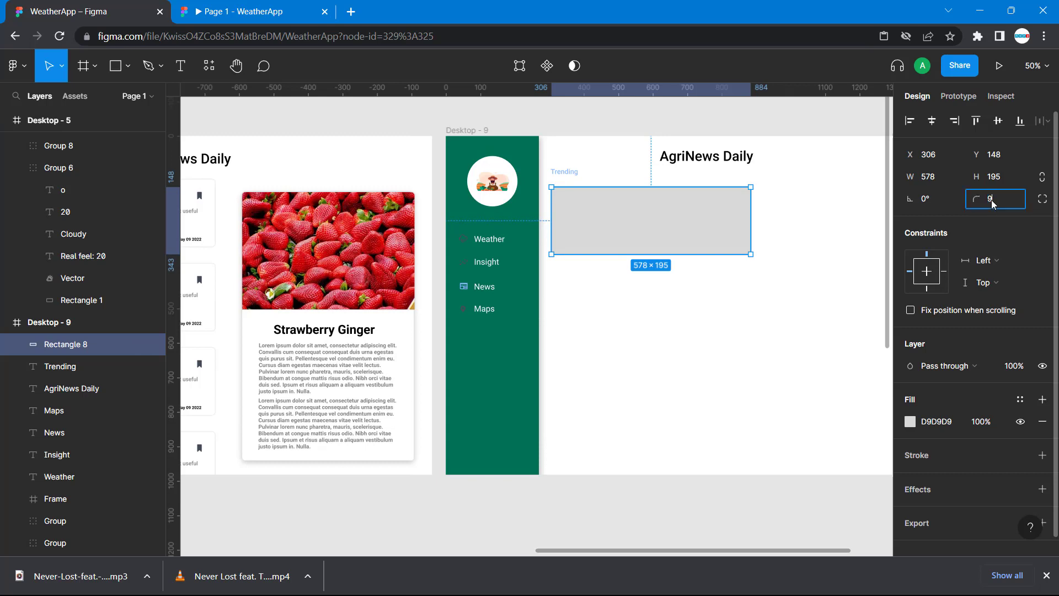
key(Return)
click(741, 305)
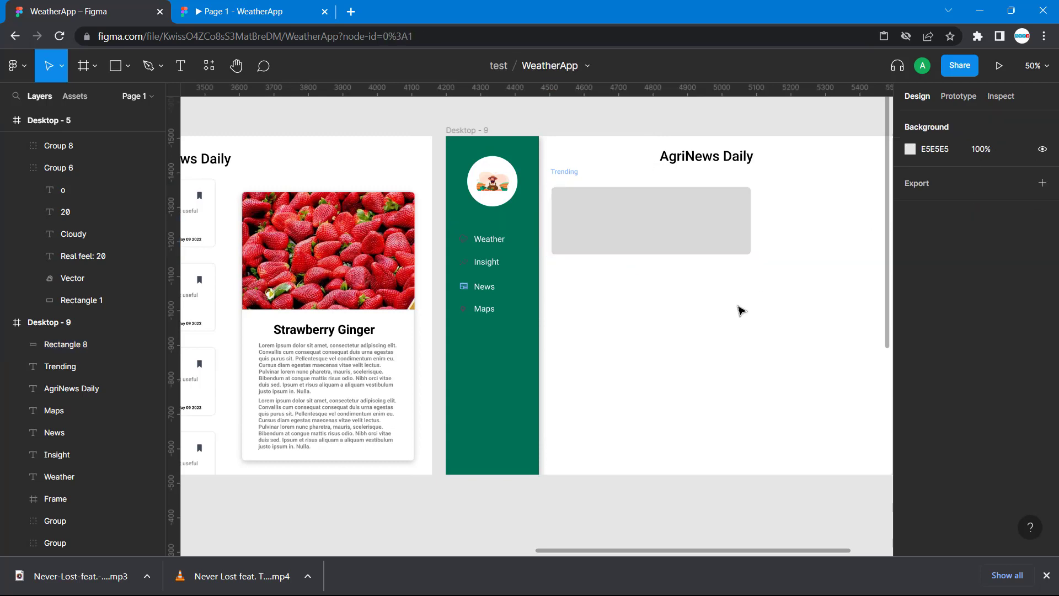
Step: Add a drop shadow to the first news card group in Desktop - 8 and open the shadow's settings
click(702, 230)
scroll(398, 248, left, 5)
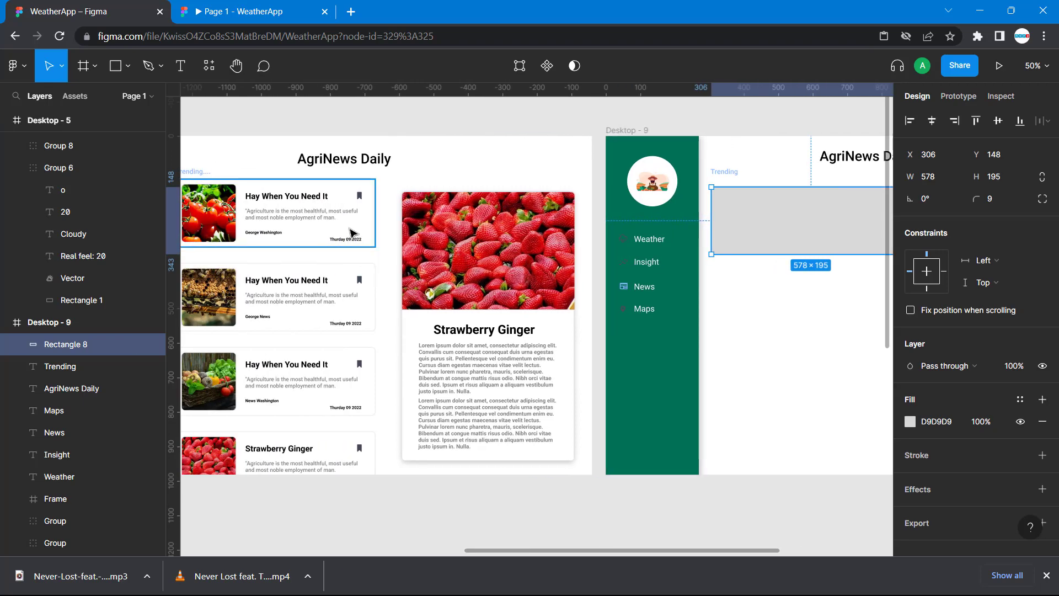
click(352, 233)
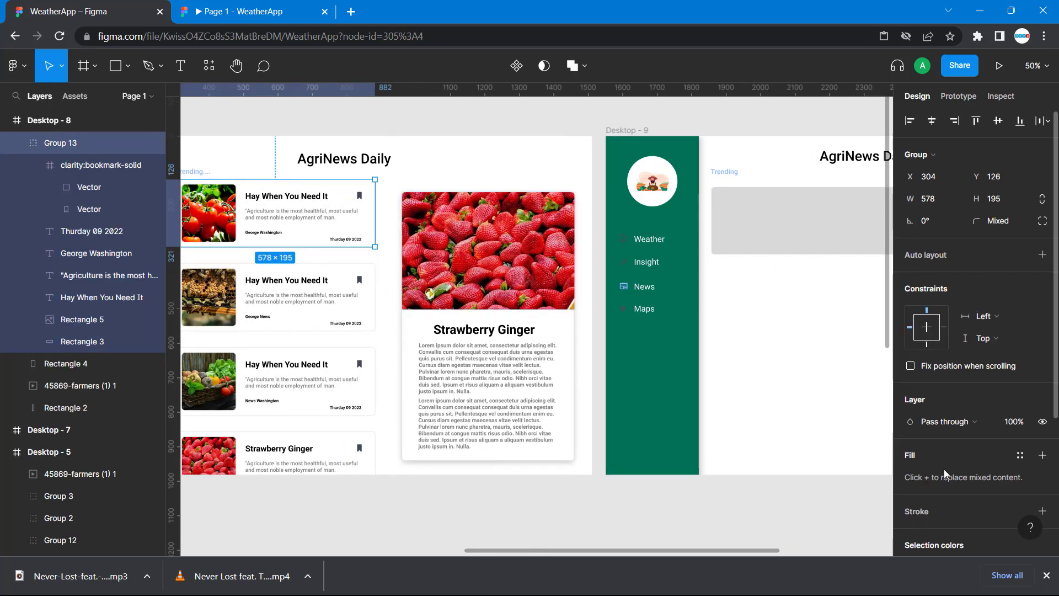
scroll(945, 469, down, 4)
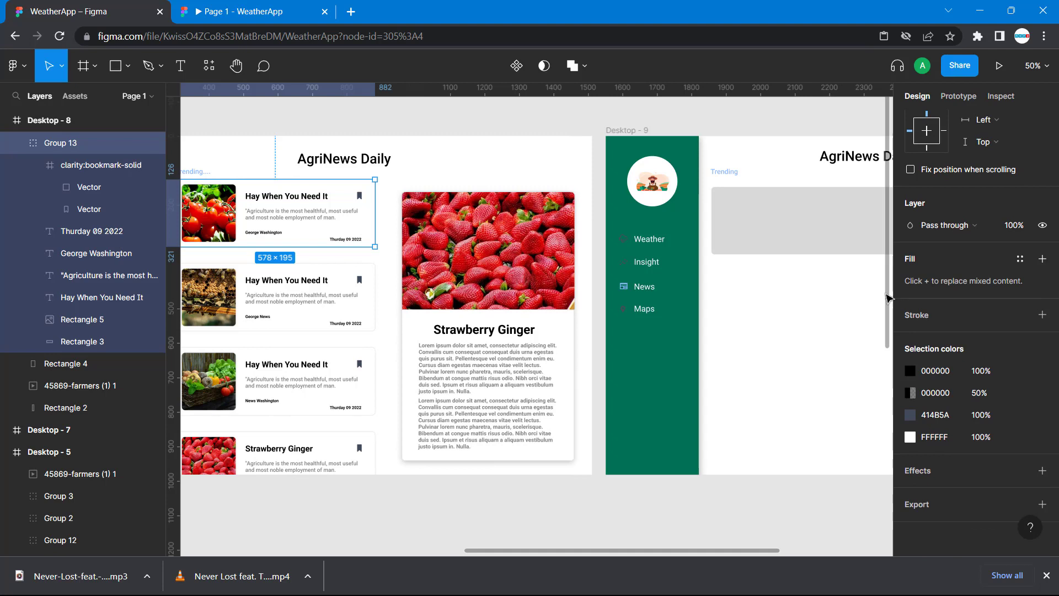
click(907, 472)
scroll(910, 474, down, 1)
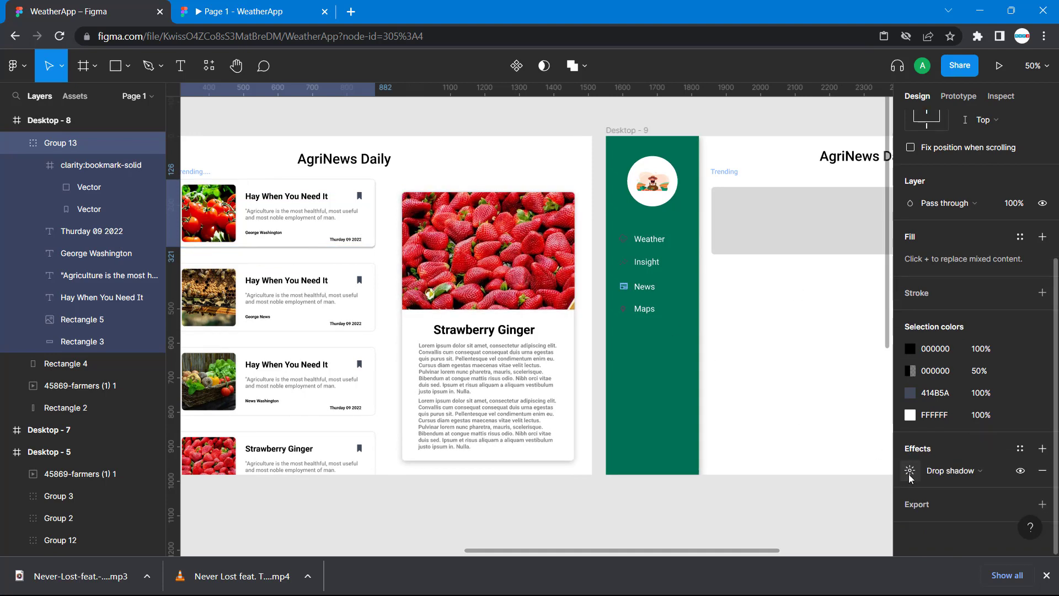
click(910, 474)
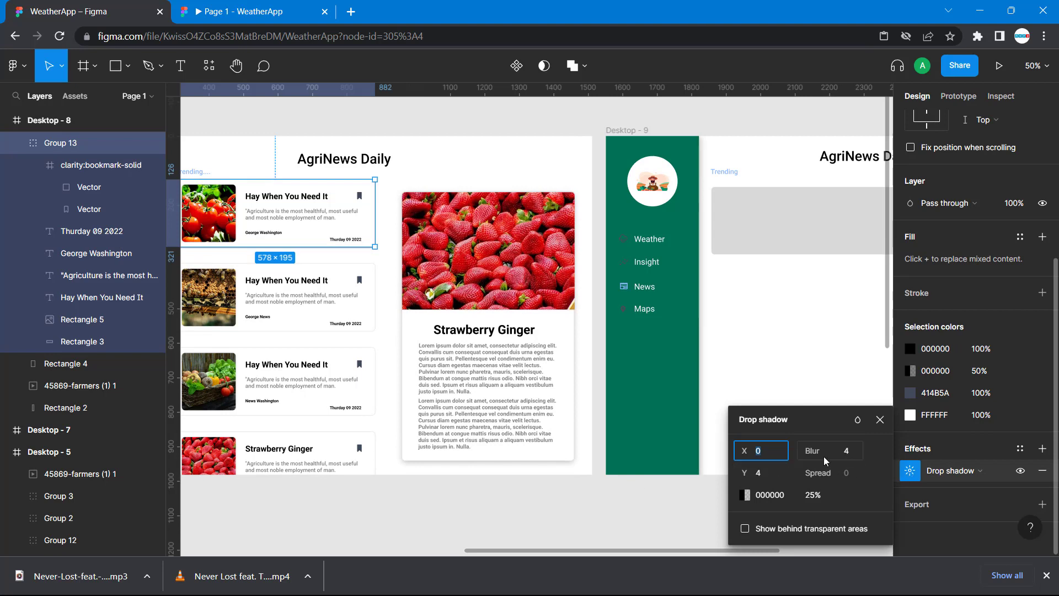
click(627, 504)
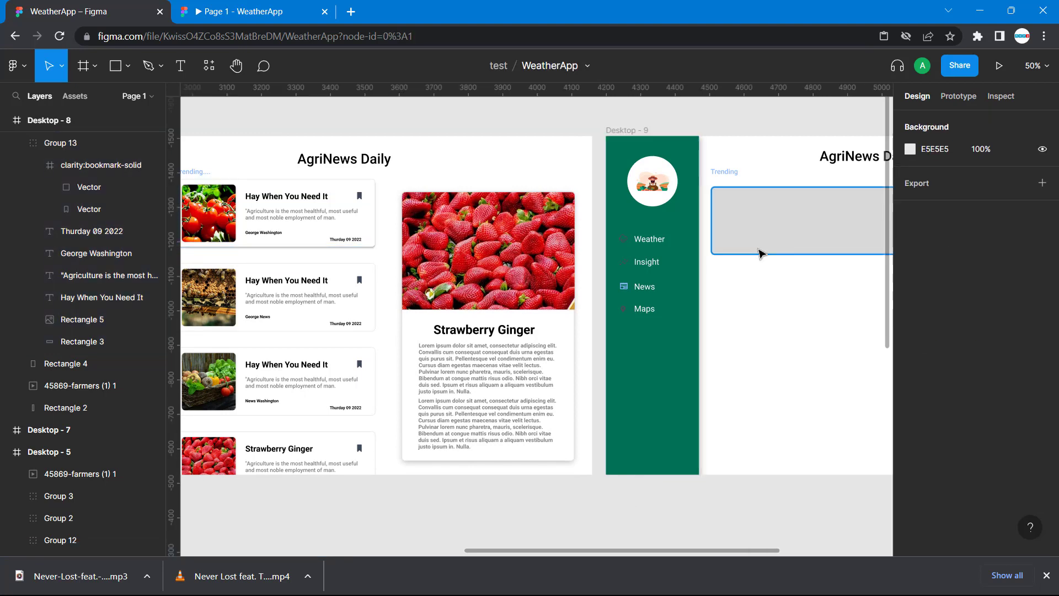
Step: Add a drop shadow with a blur of 20 to the grey card rectangle in Desktop - 9
scroll(414, 433, left, 3)
click(406, 240)
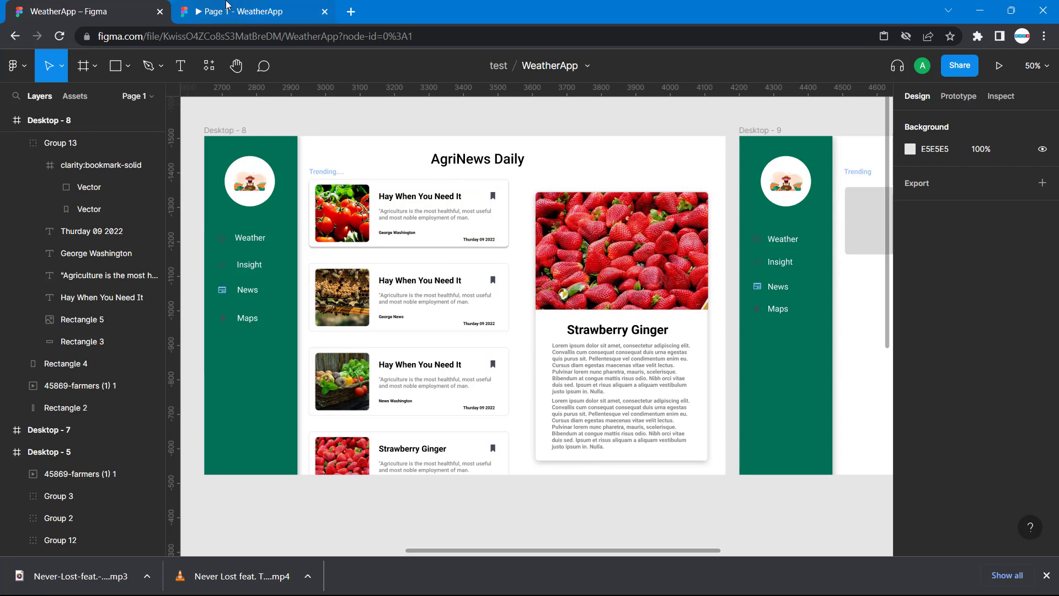
scroll(684, 138, right, 2)
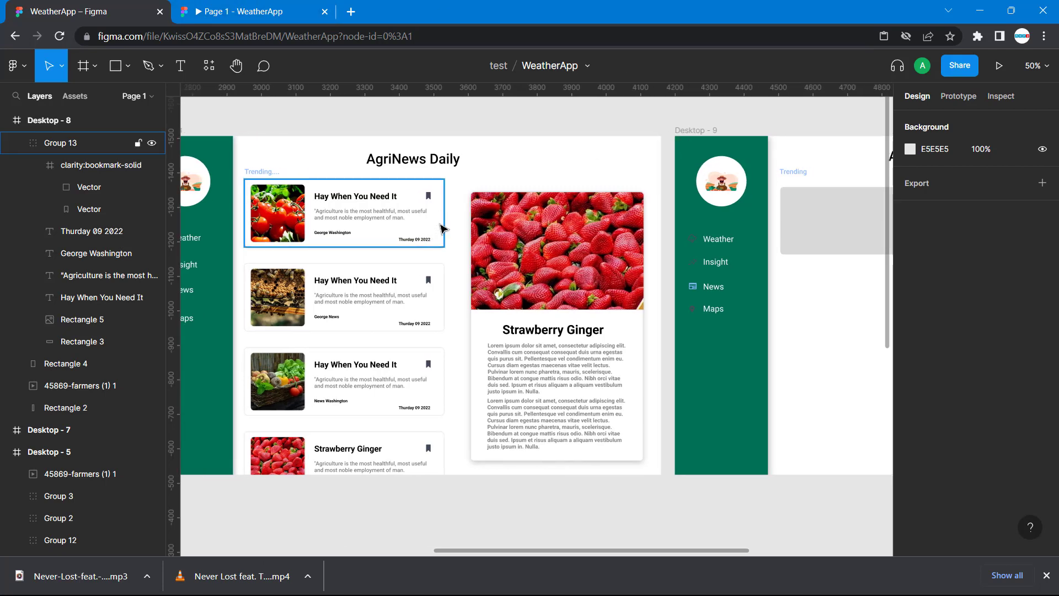
click(810, 238)
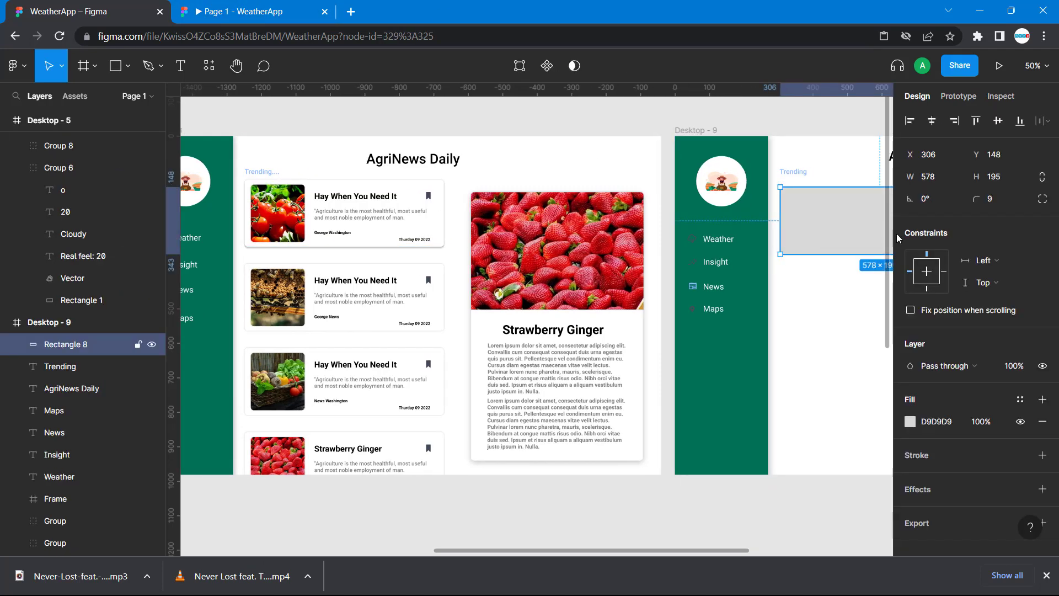
scroll(964, 382, down, 1)
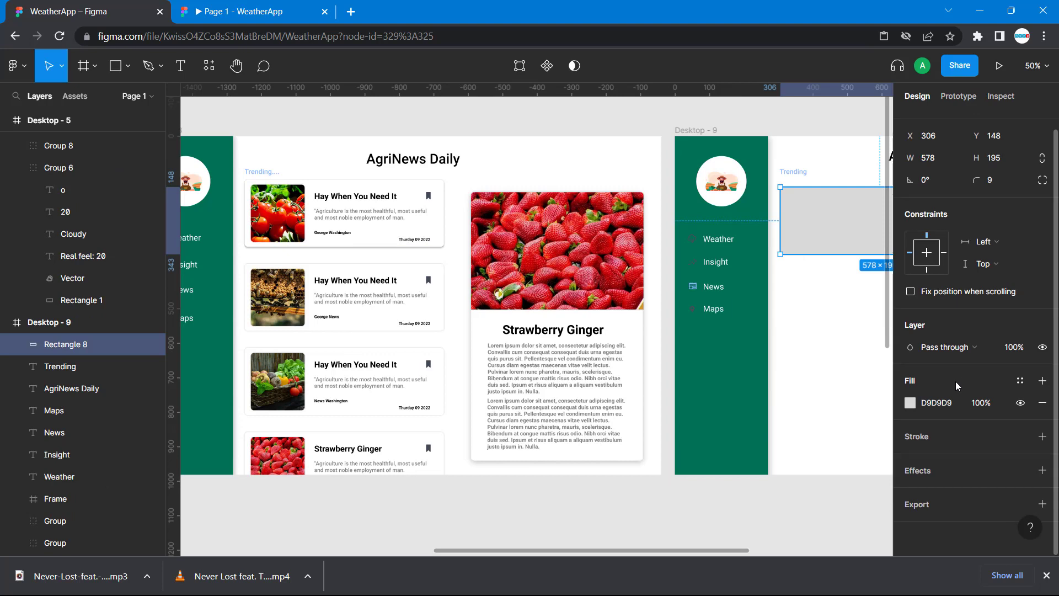
click(911, 470)
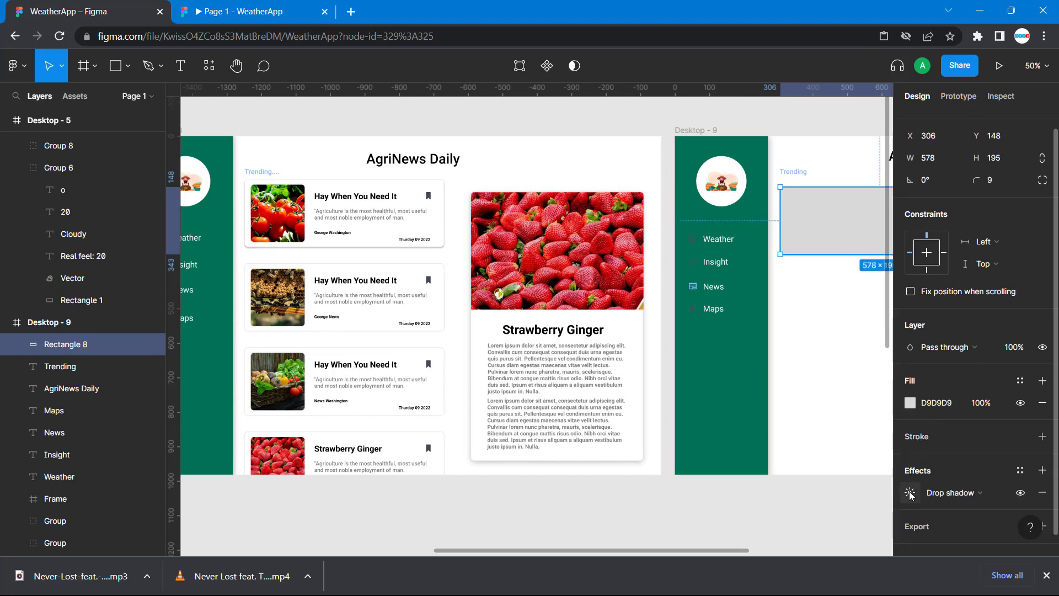
click(911, 493)
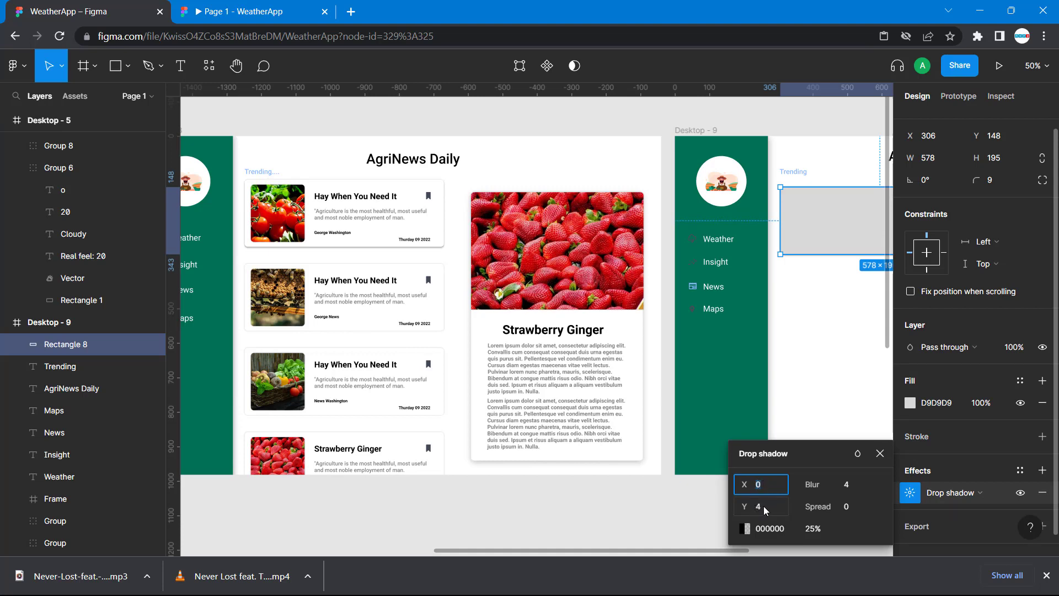
click(849, 486)
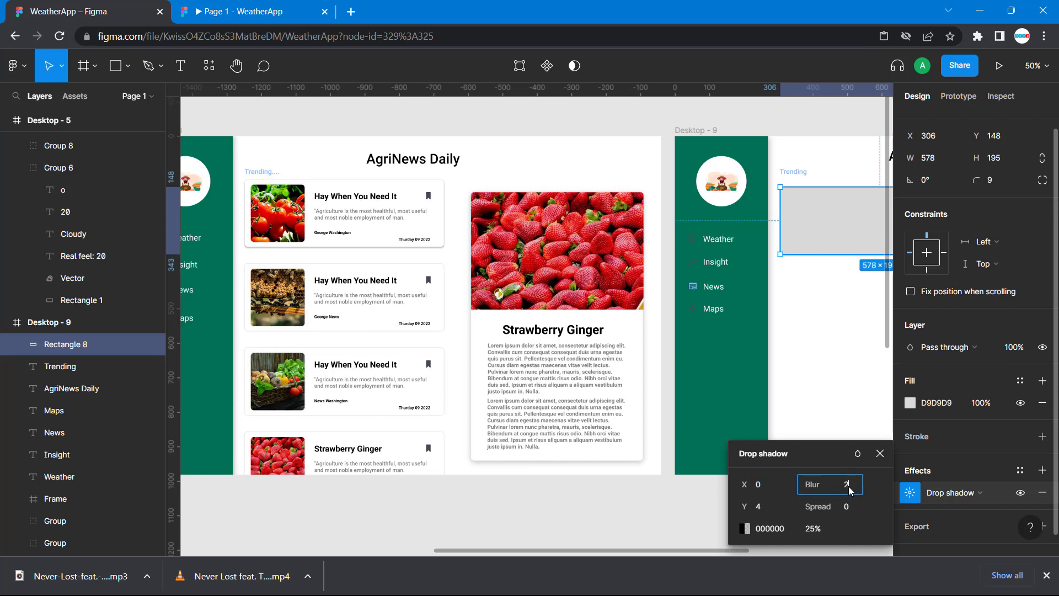
text(20)
key(Return)
click(822, 367)
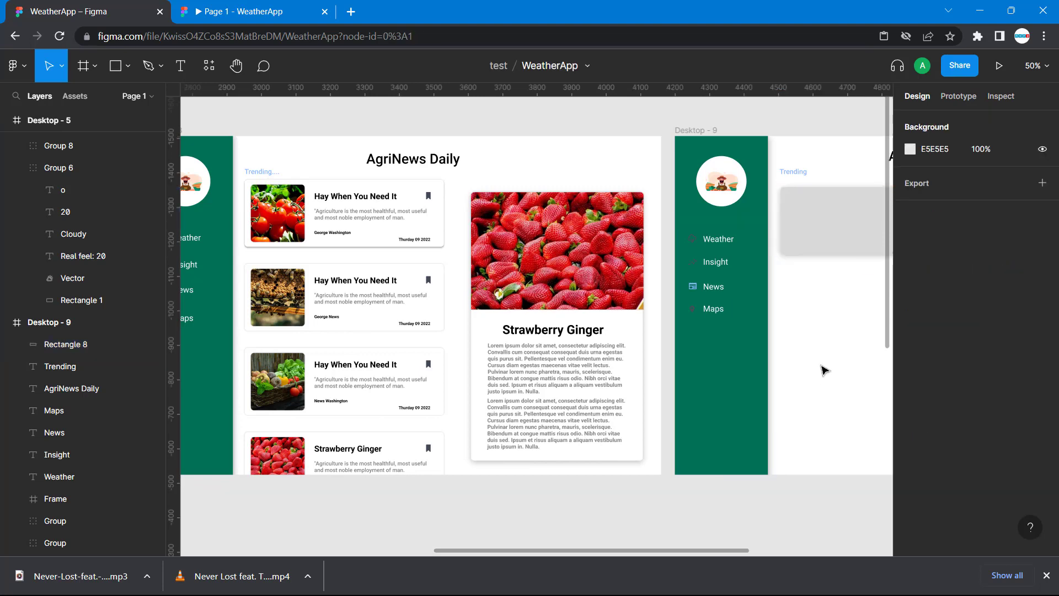
Step: Set the fill of the card rectangle in Desktop - 9 to the white document colour FFFFFF
scroll(822, 367, right, 5)
click(762, 204)
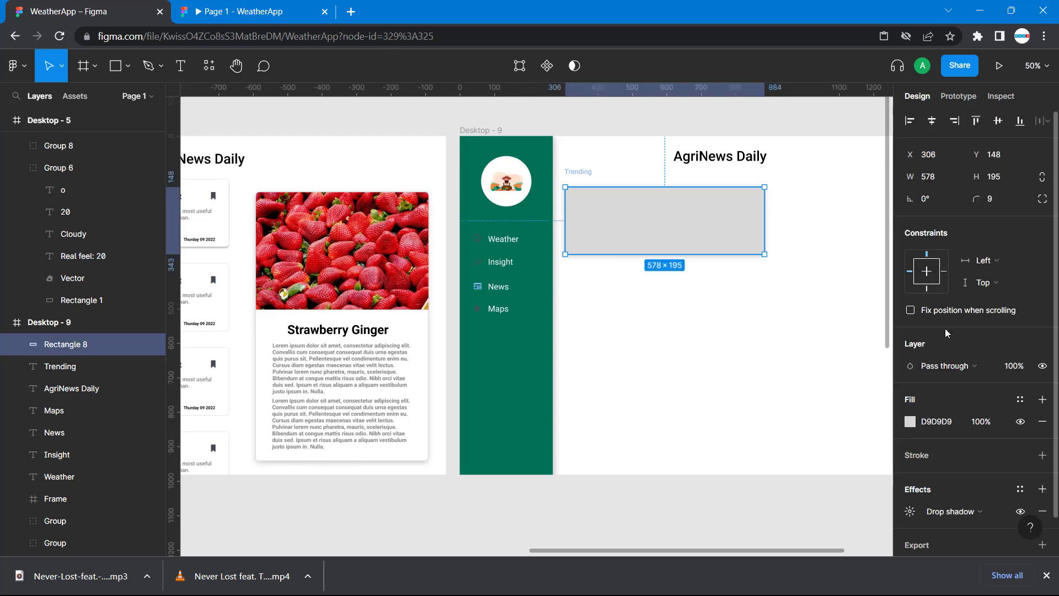
click(910, 421)
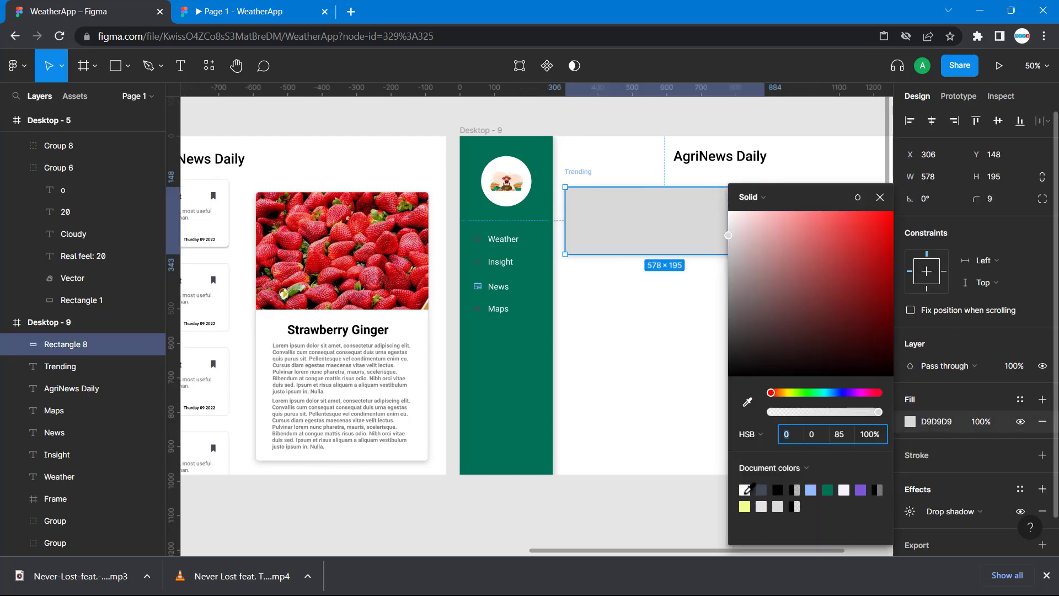
click(745, 490)
click(717, 447)
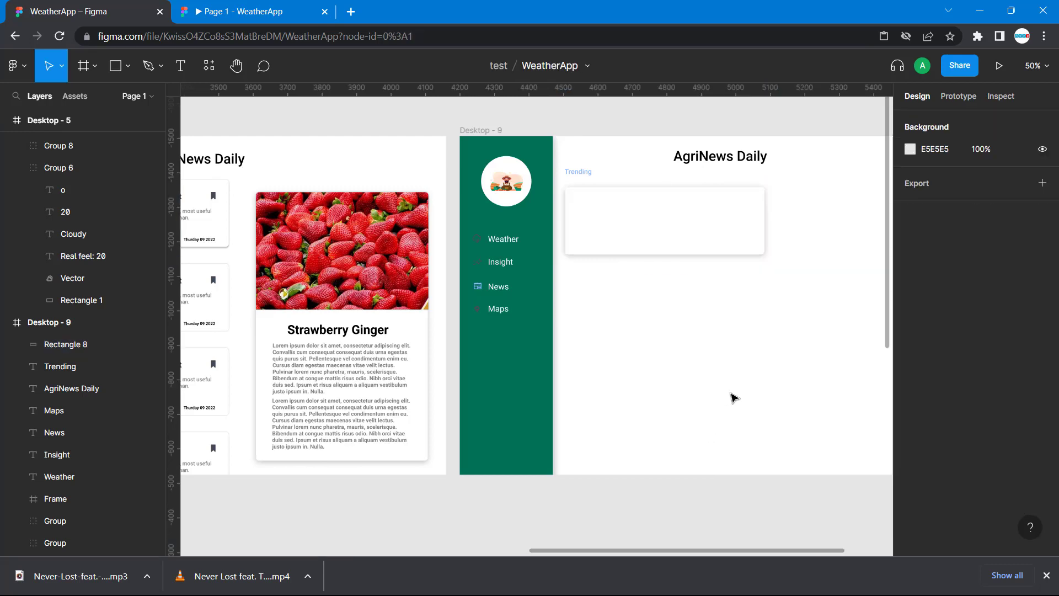
Step: Compare the new card with the finished Desktop - 8 cards and check it in the prototype preview
scroll(806, 376, left, 4)
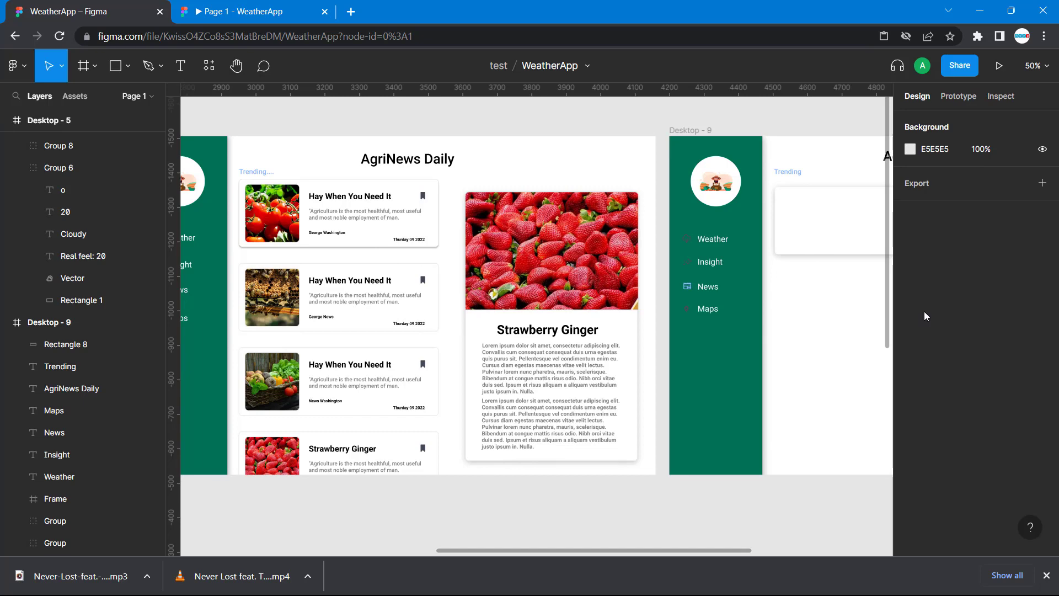
scroll(737, 355, right, 4)
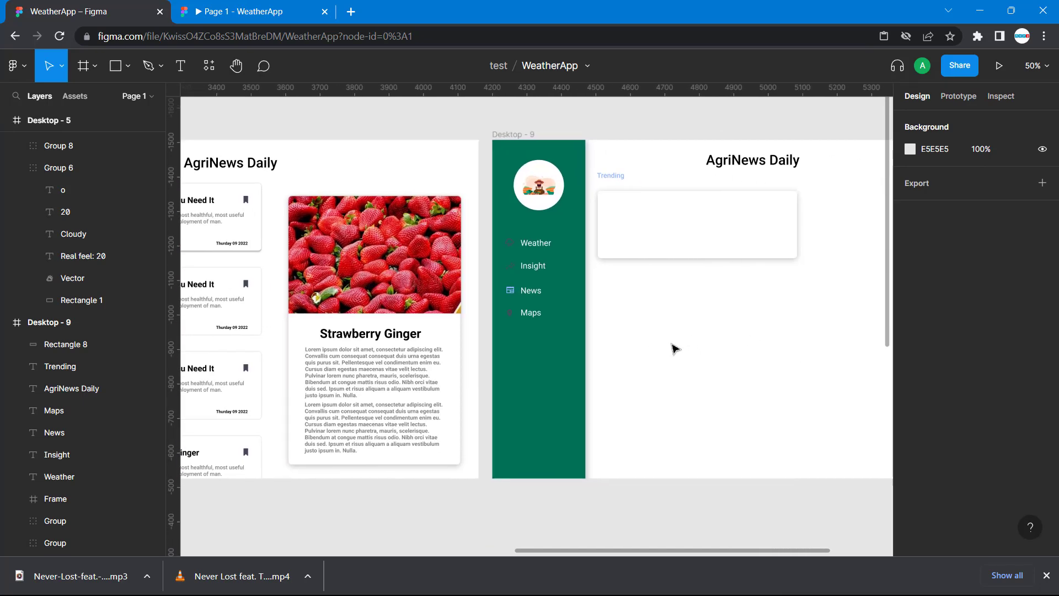
scroll(674, 347, left, 3)
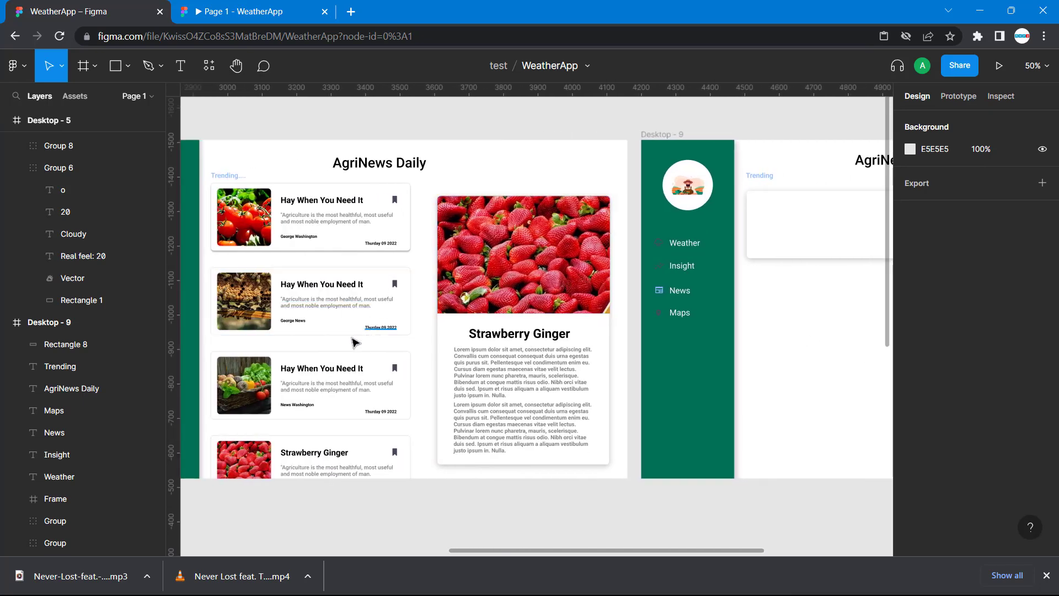
scroll(828, 271, right, 2)
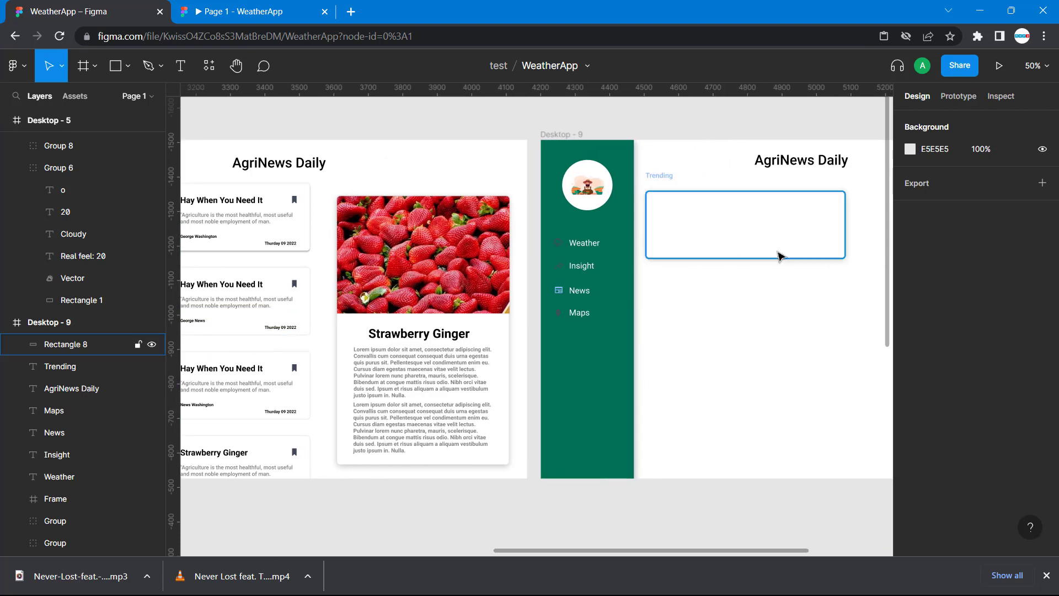
click(268, 10)
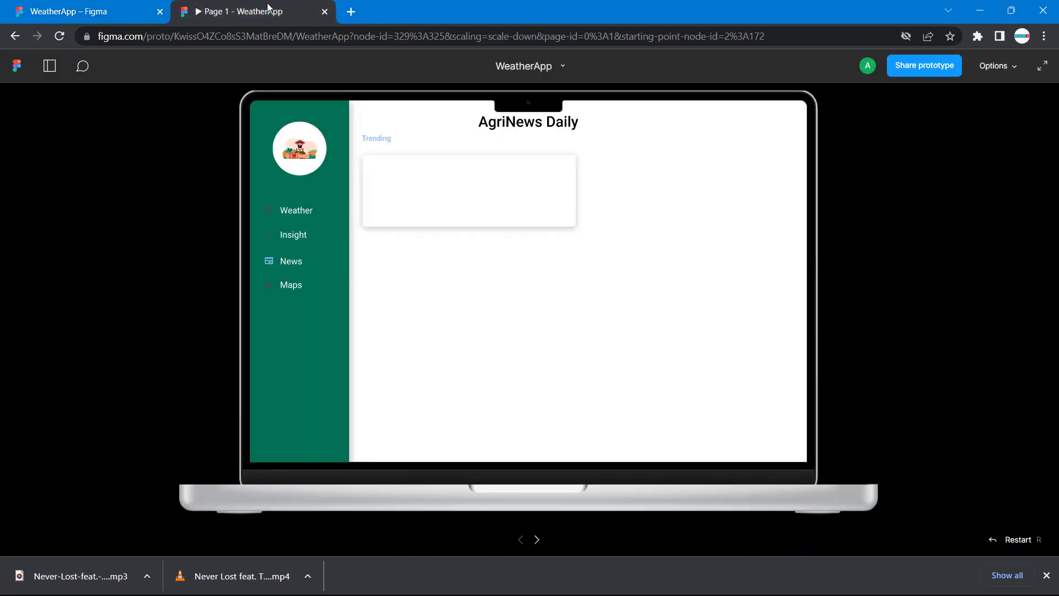
click(99, 12)
Step: Duplicate the white card in Desktop - 9 and shrink the copy to about 202 by 176 at about X 322, Y 157 inside the card
scroll(310, 232, left, 2)
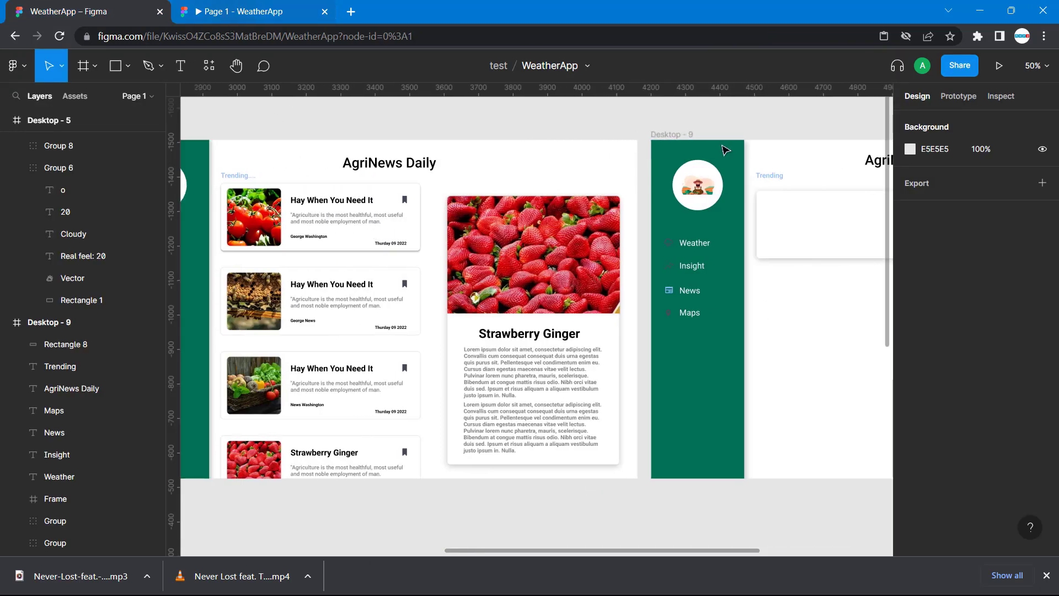
scroll(796, 221, right, 3)
click(795, 224)
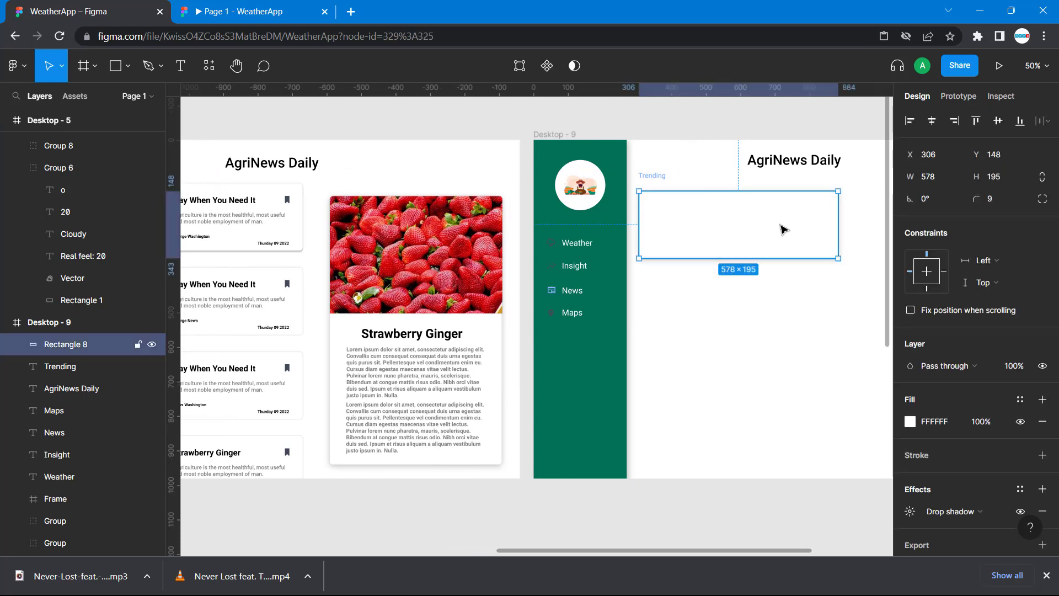
key(ctrl+v)
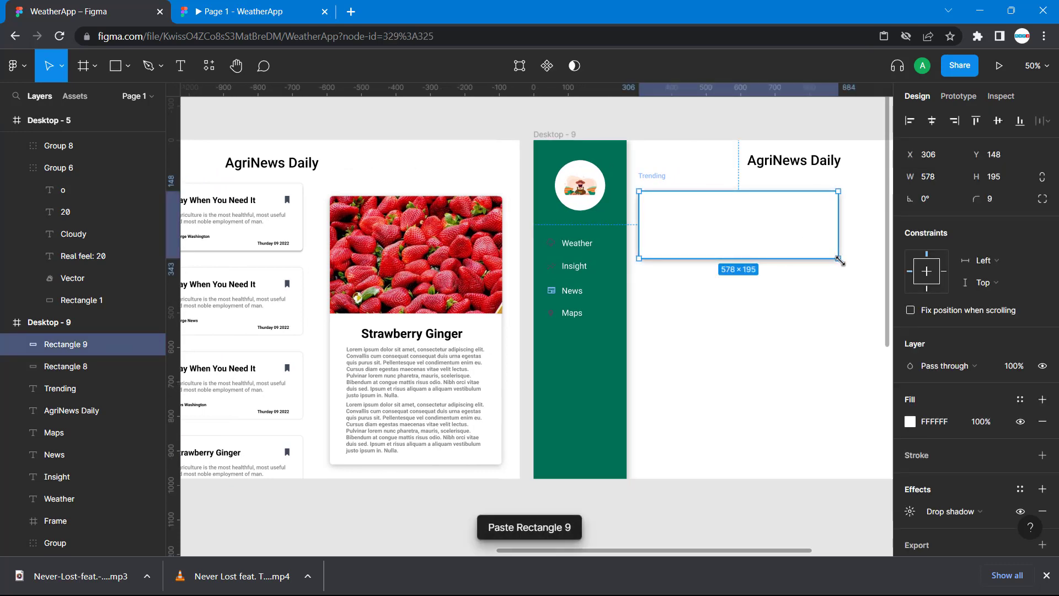
drag(839, 259, 689, 241)
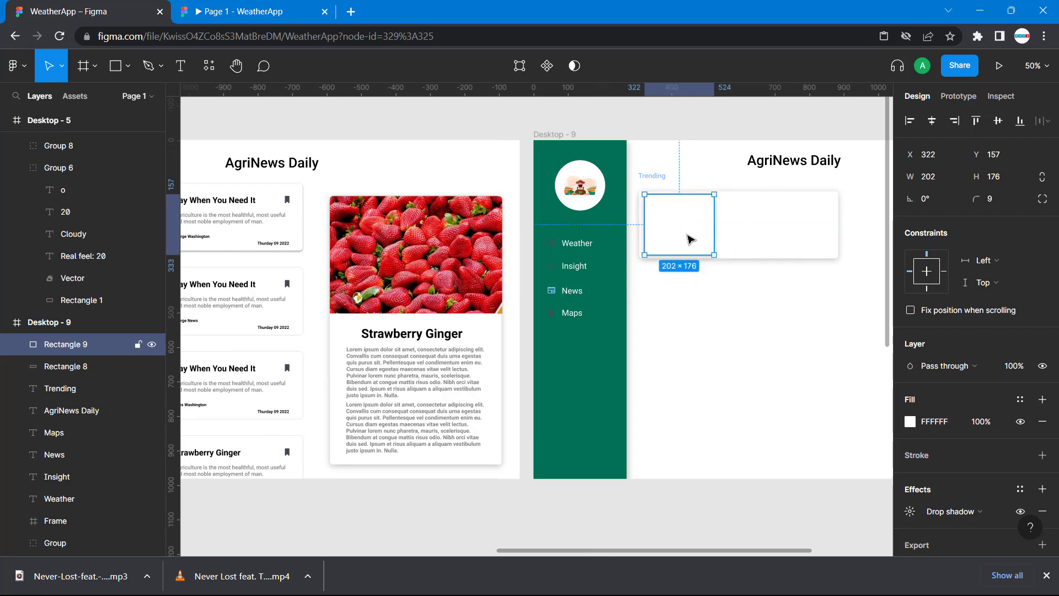
Step: Set the inner rectangle in Desktop - 9 to 156 wide and 166 high, matching the tomato image of the first Desktop - 8 card
scroll(551, 242, left, 5)
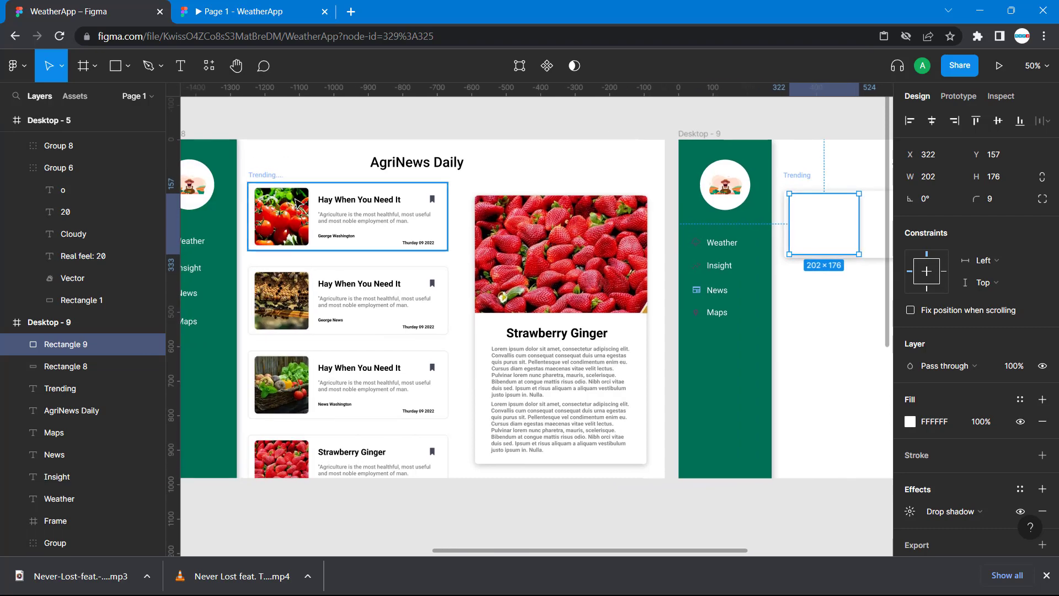
click(297, 202)
click(297, 202)
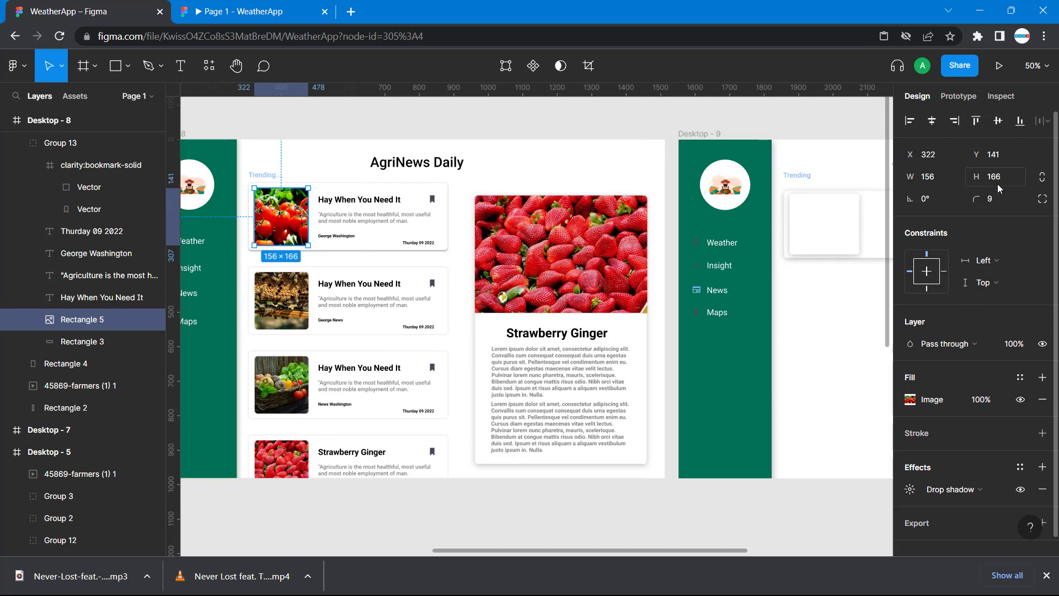
click(843, 229)
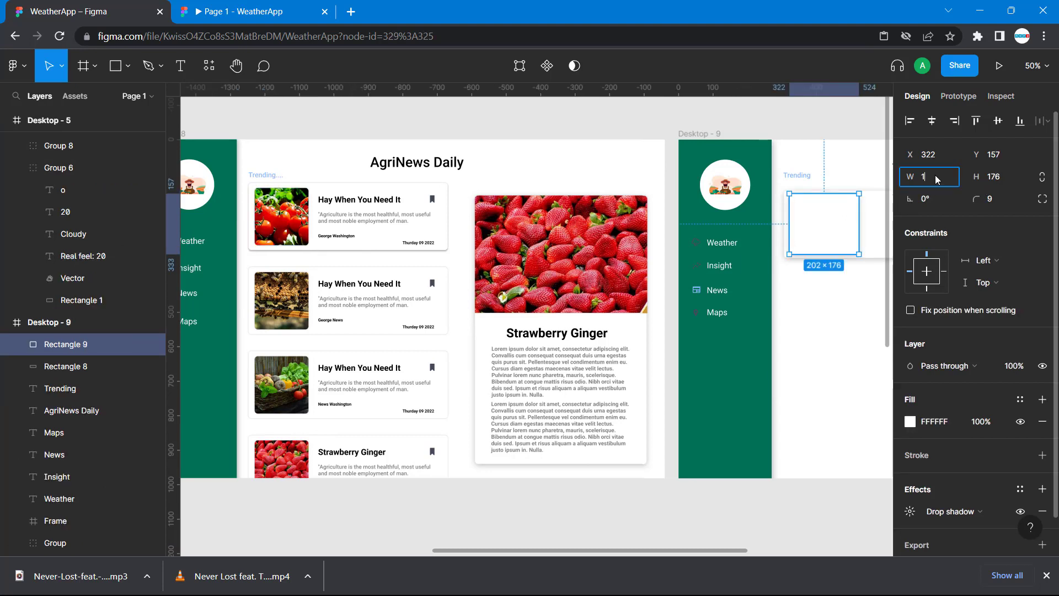
click(935, 175)
text(156)
key(Tab)
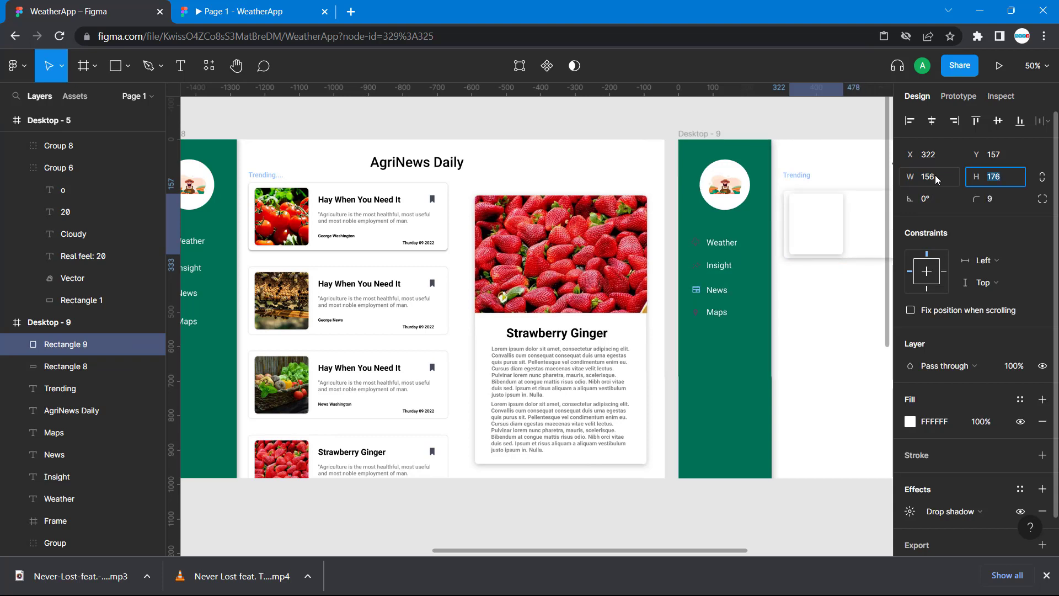
text(1)
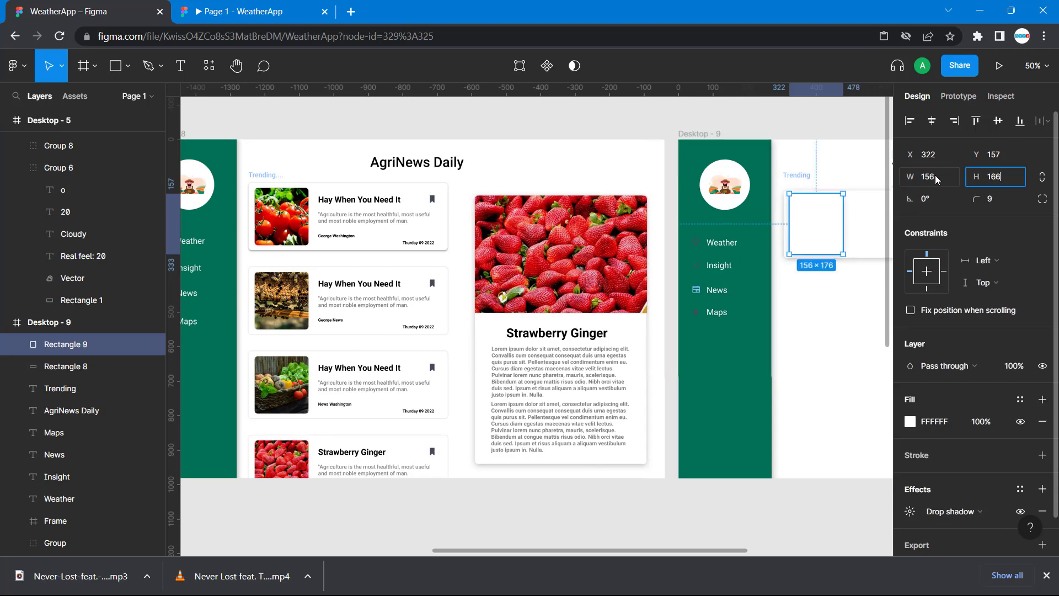
text(66)
key(Return)
click(861, 386)
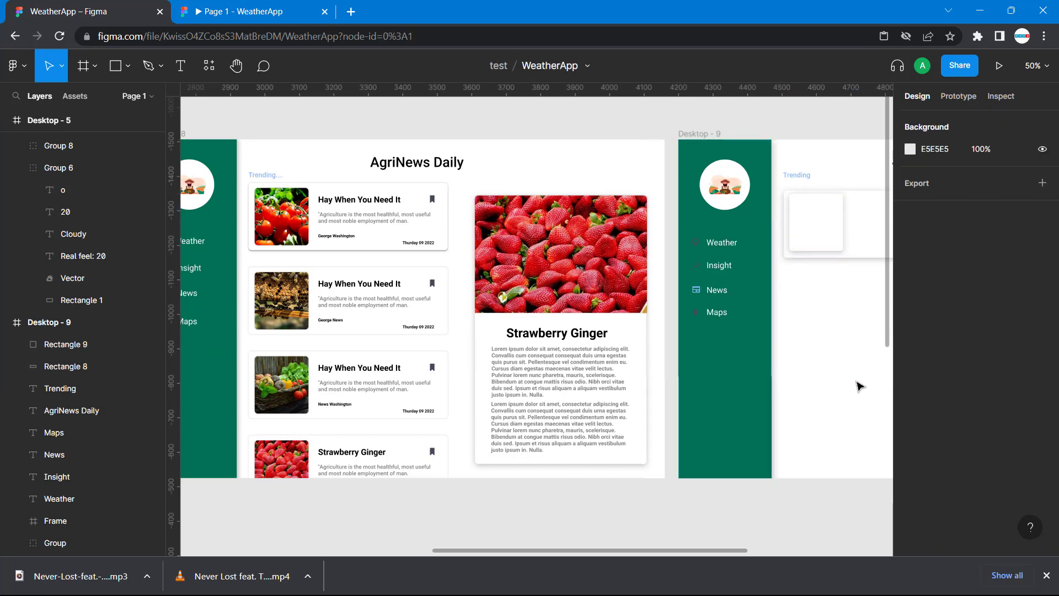
Step: Open the Pixabay image site in a new browser tab
scroll(866, 334, right, 3)
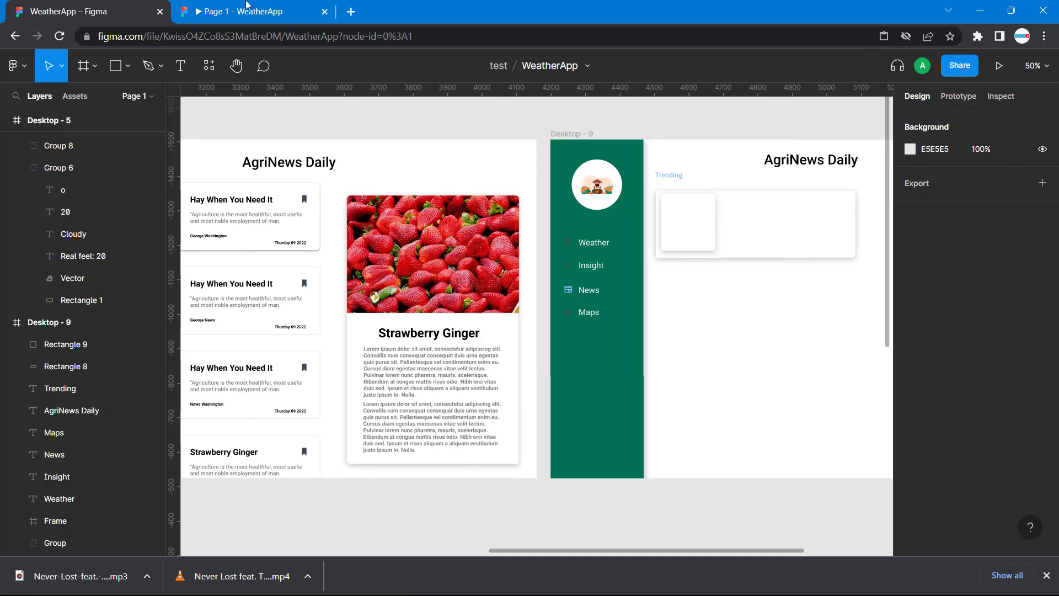
click(351, 12)
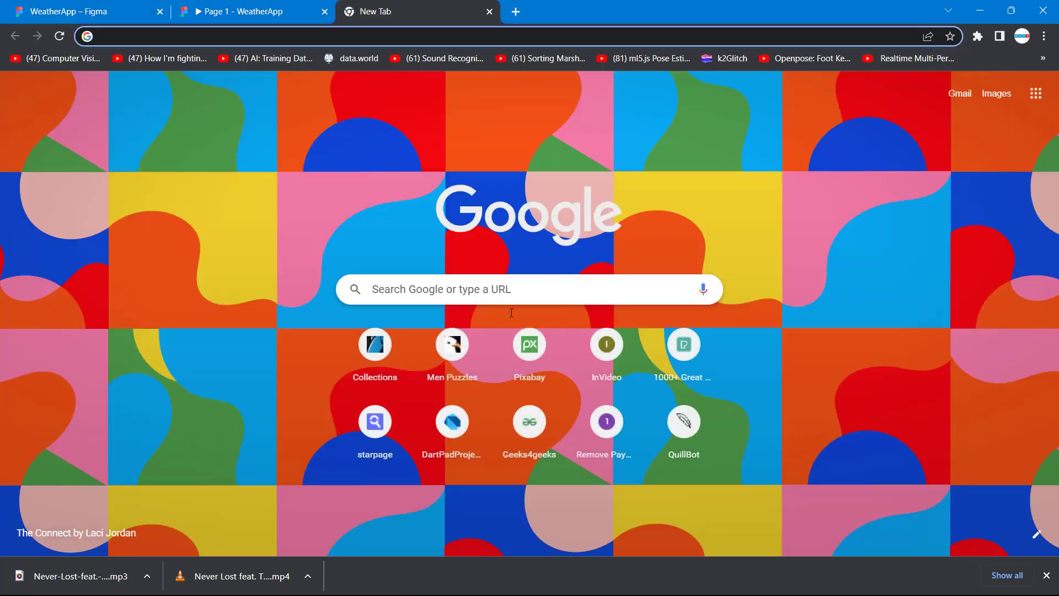
click(525, 343)
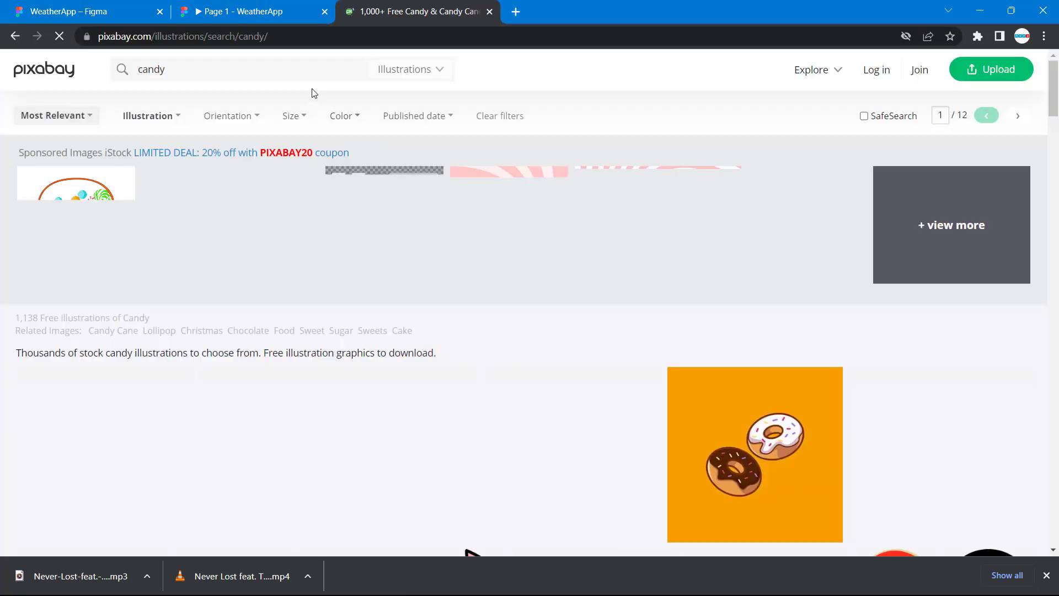
Step: Search Pixabay illustrations for "farm" and copy the painted picture of three horse heads
click(264, 66)
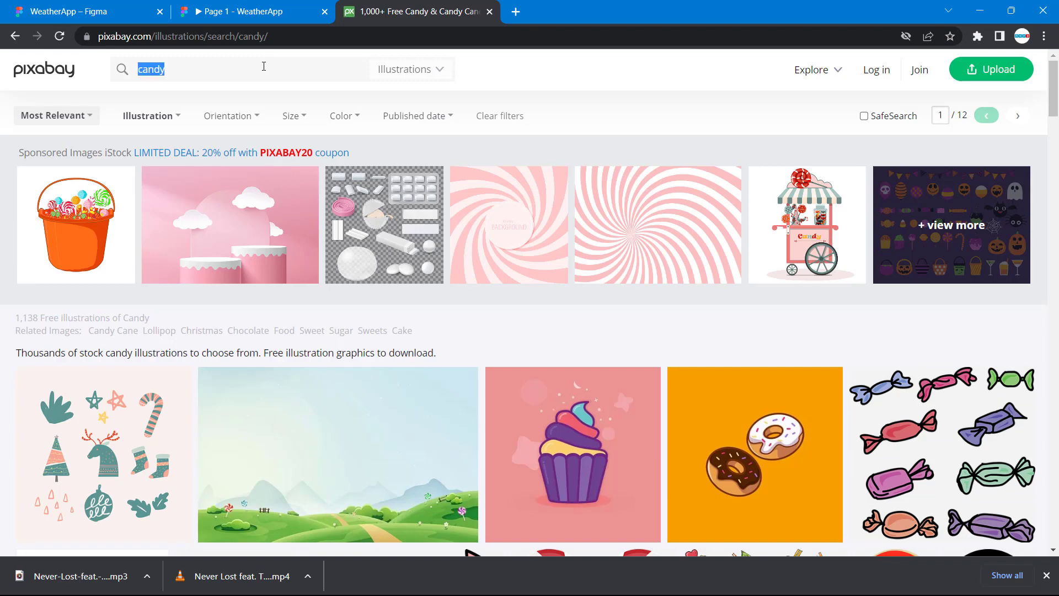
text(farm)
key(Return)
scroll(346, 262, down, 8)
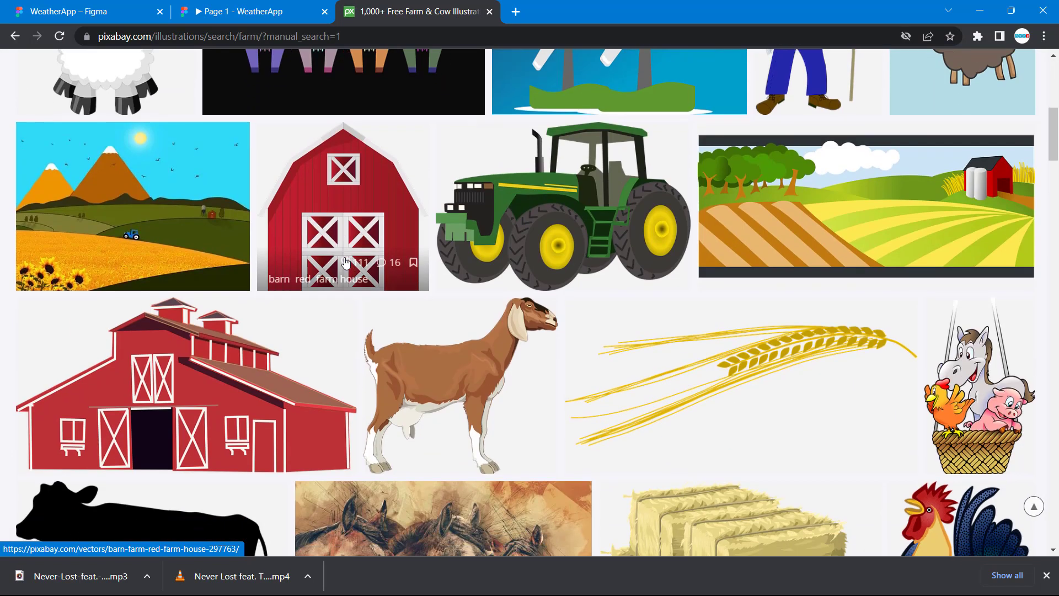
scroll(346, 262, down, 7)
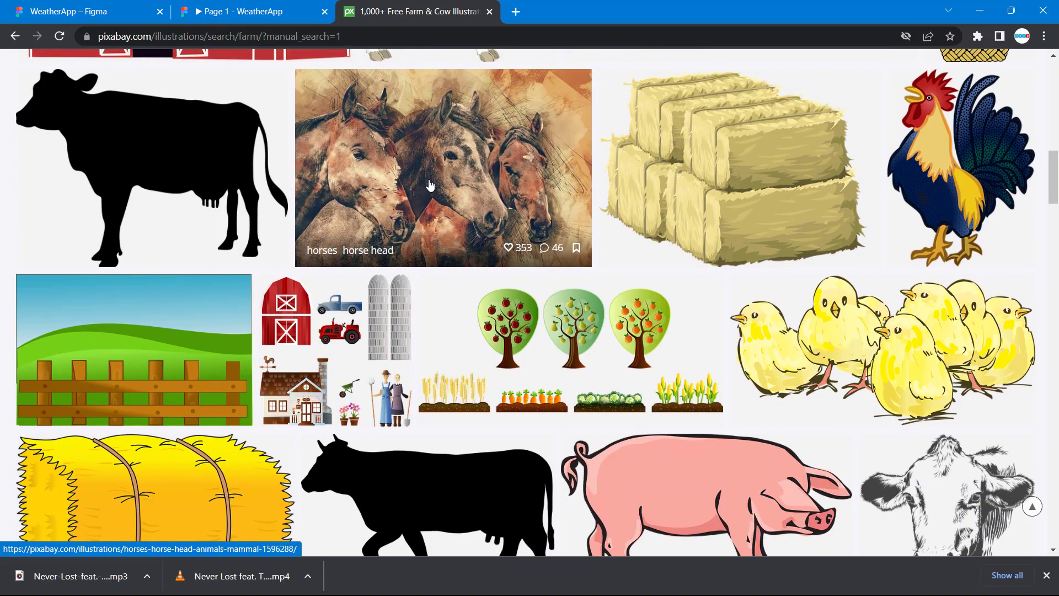
right_click(430, 185)
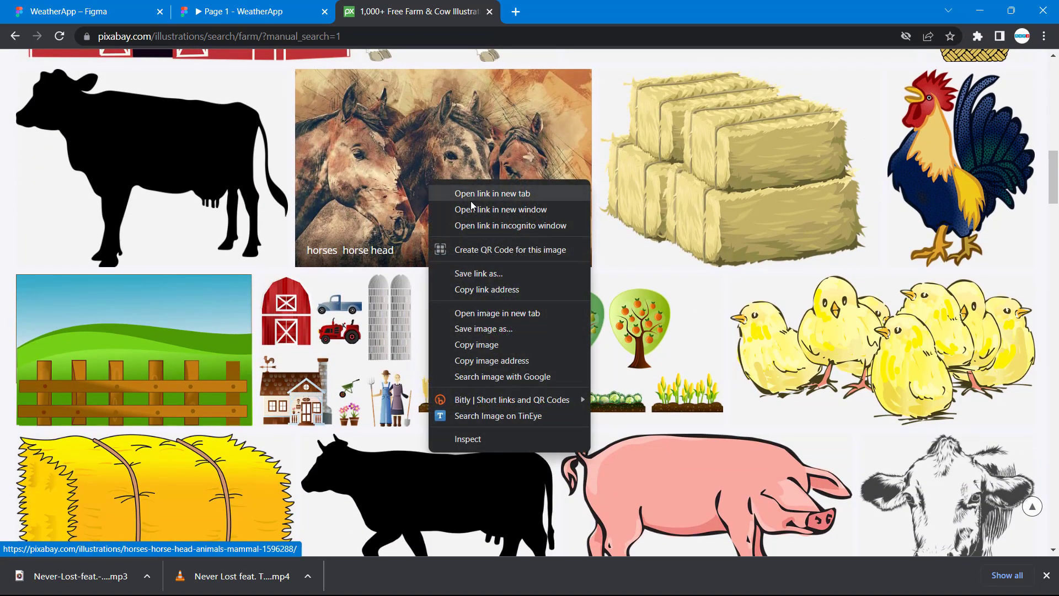
click(497, 343)
Step: Return to the WeatherApp Figma file and paste the copied horse picture into the 156 by 166 rectangle of the Desktop - 9 card
click(92, 10)
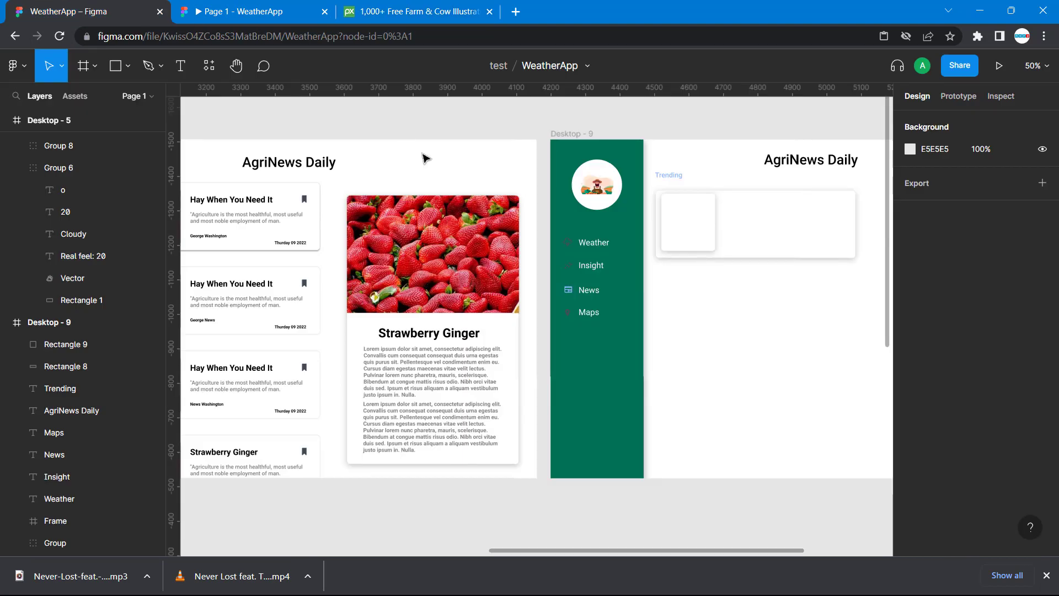
click(684, 219)
right_click(685, 220)
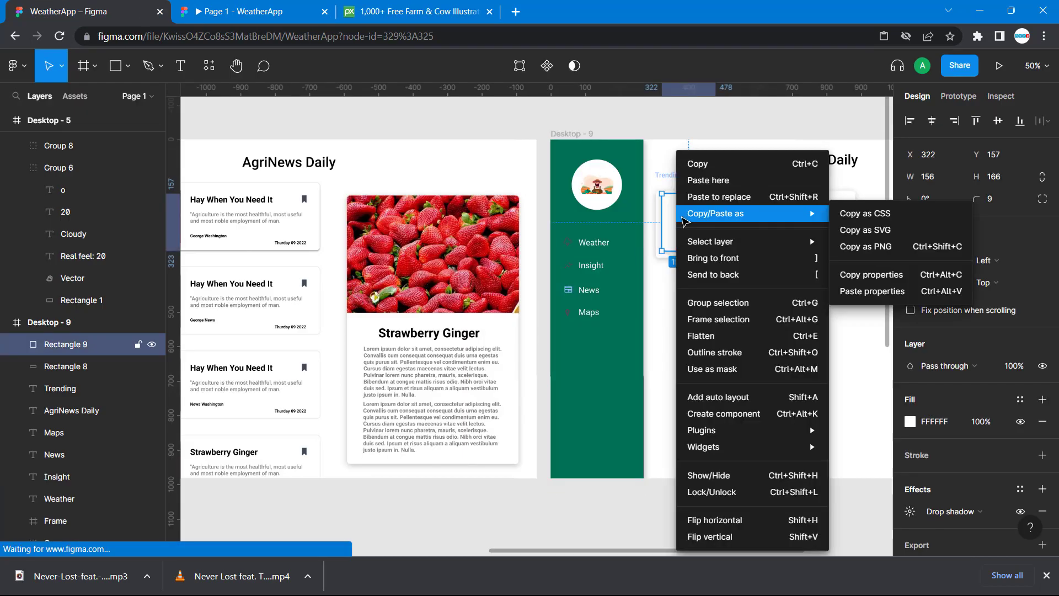
click(729, 182)
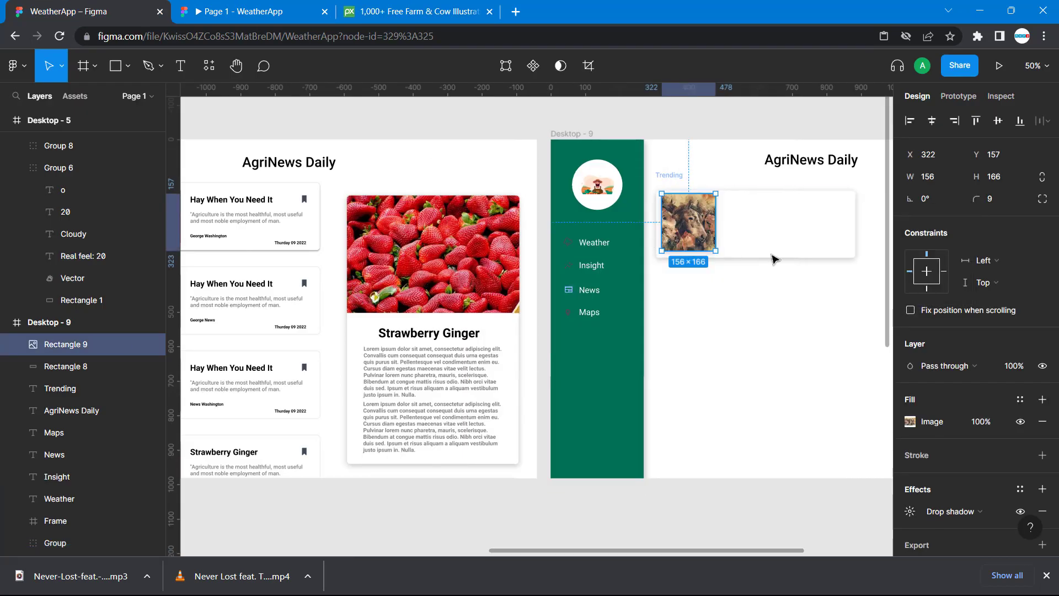
click(778, 319)
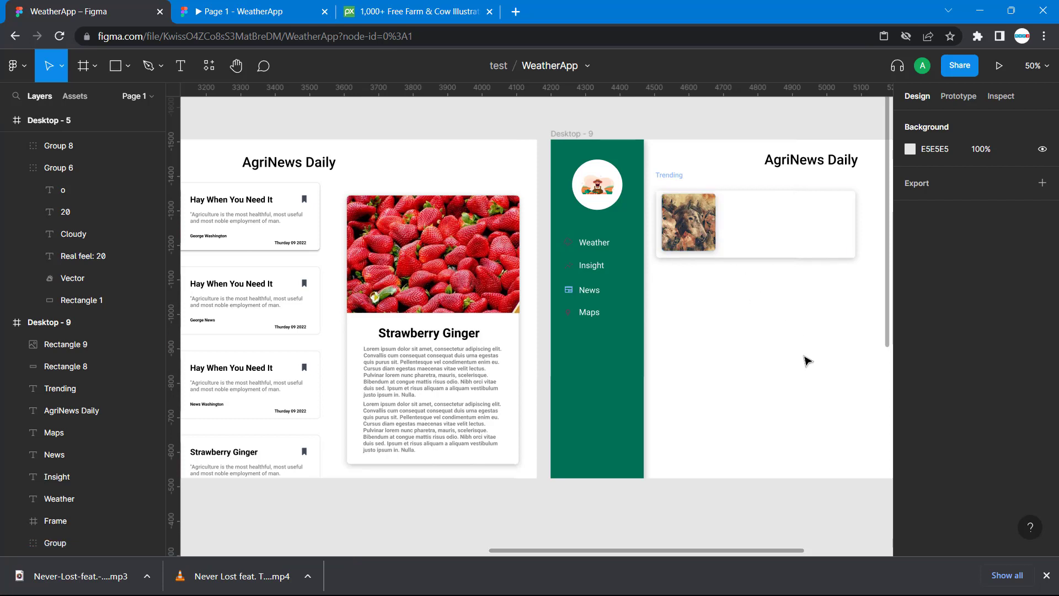
Step: Remove the drop shadow effect from the horse image in the Desktop - 9 card
click(713, 227)
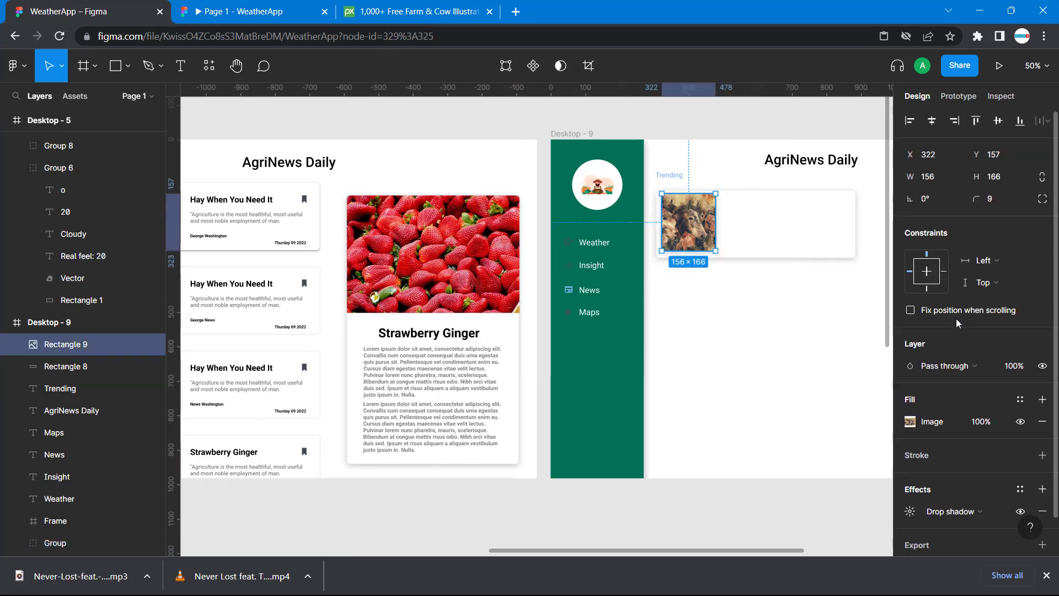
scroll(938, 414, down, 1)
click(911, 469)
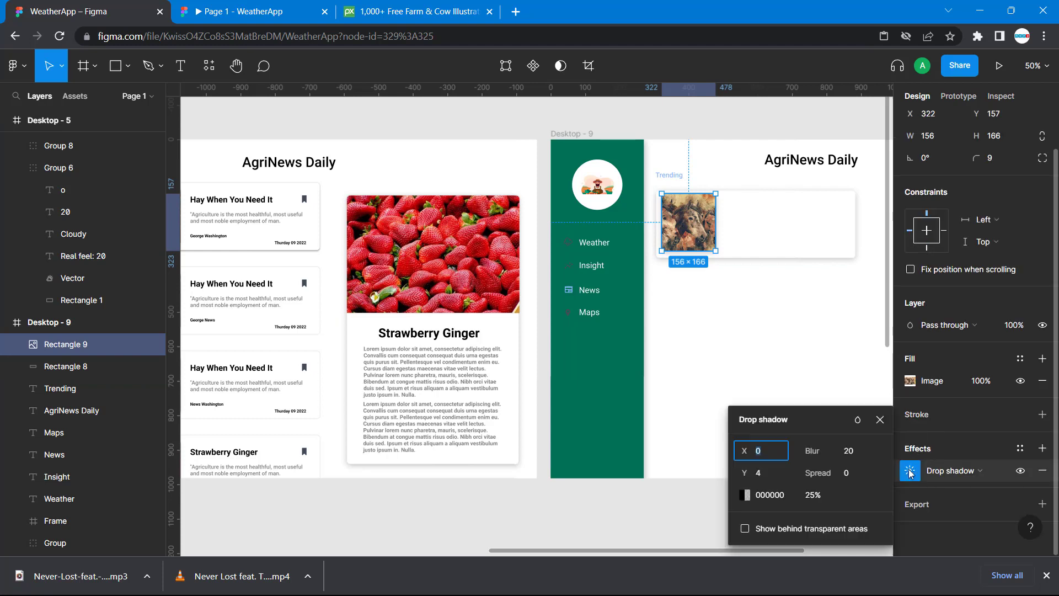
click(1044, 473)
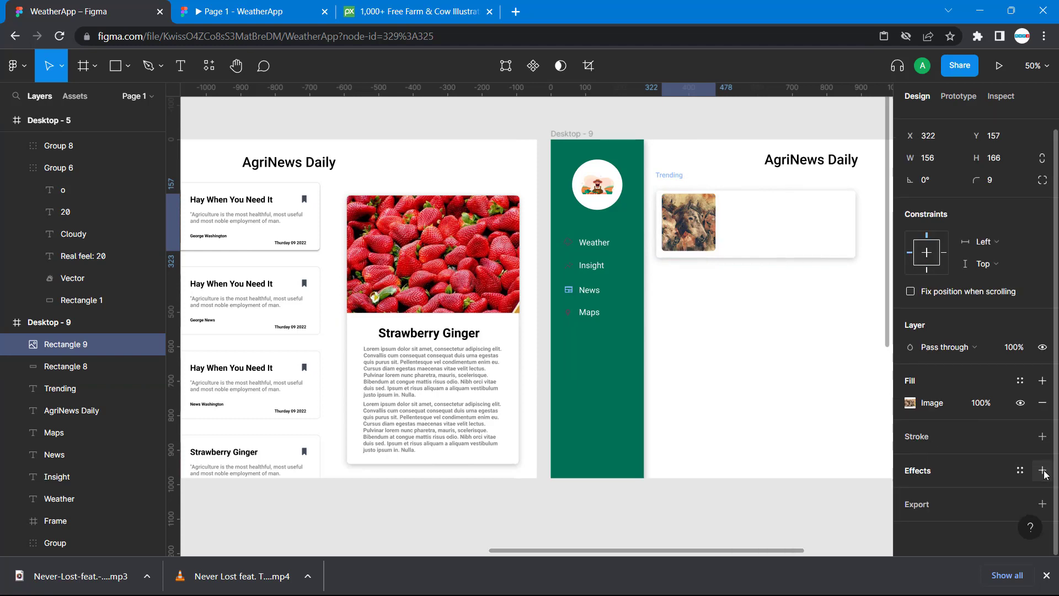
click(734, 359)
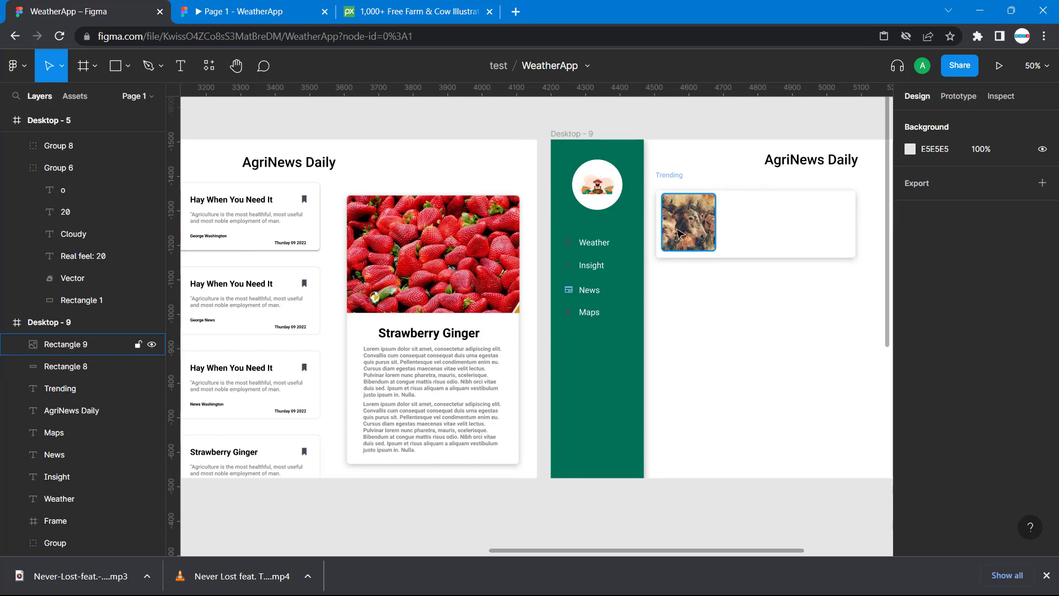
Step: Add the placeholder text "fkd" beside the horse image in the Desktop - 9 card
scroll(715, 341, right, 1)
scroll(716, 340, right, 1)
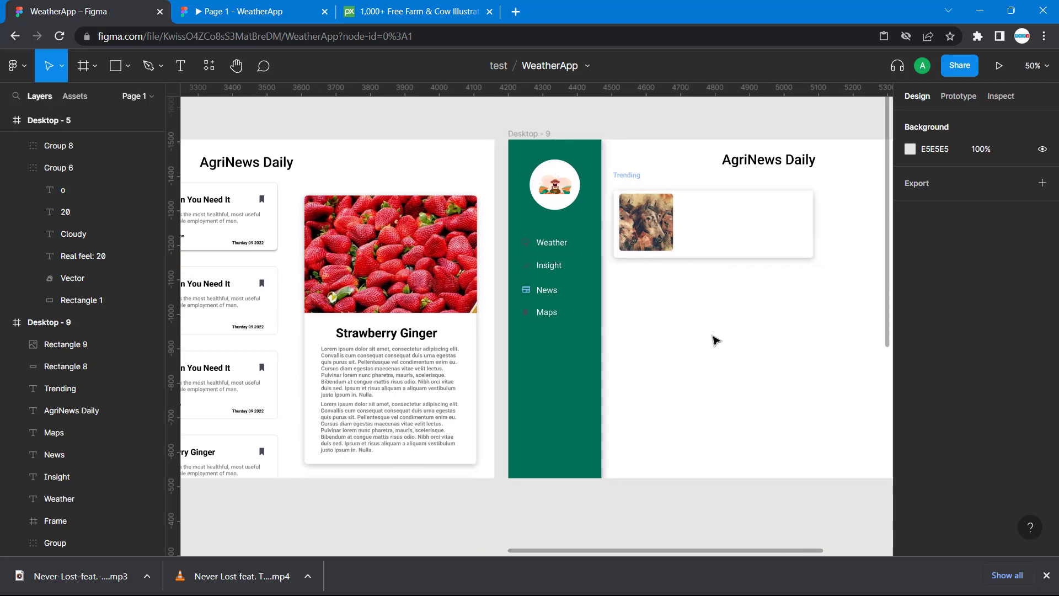
scroll(715, 340, left, 8)
scroll(716, 340, right, 5)
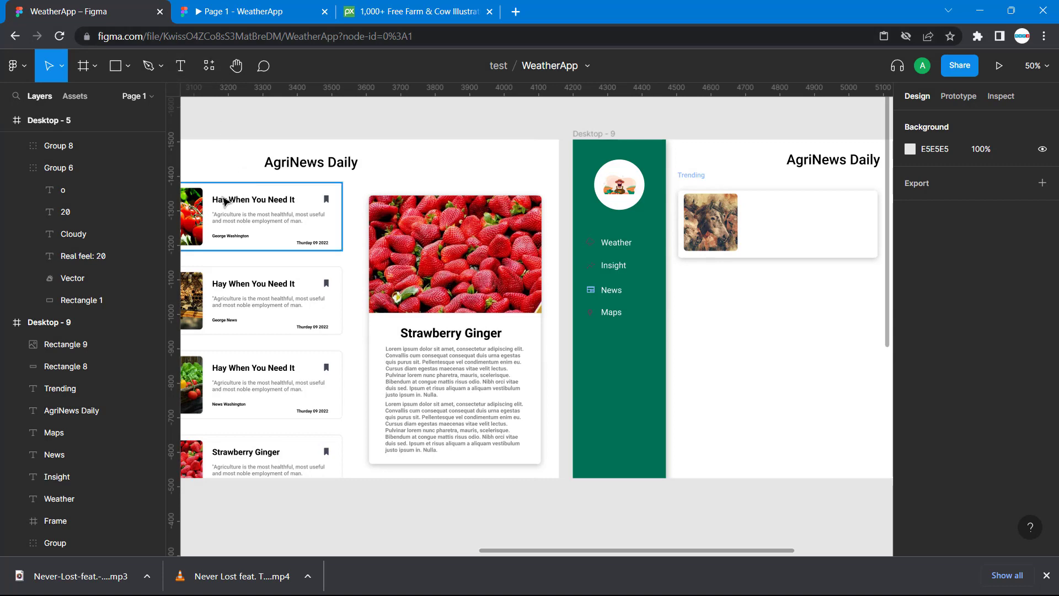
click(182, 71)
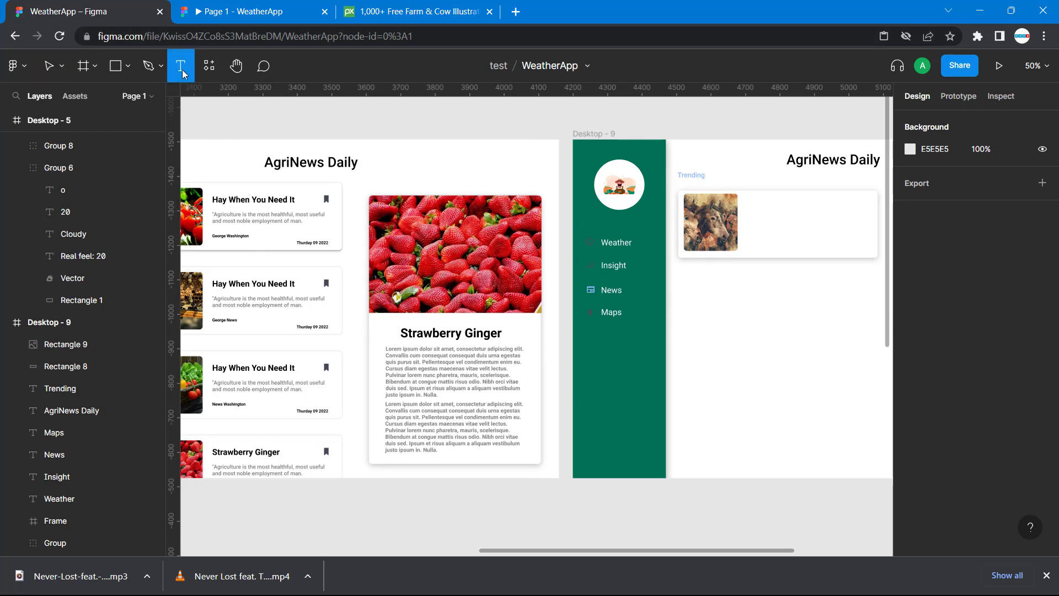
click(755, 204)
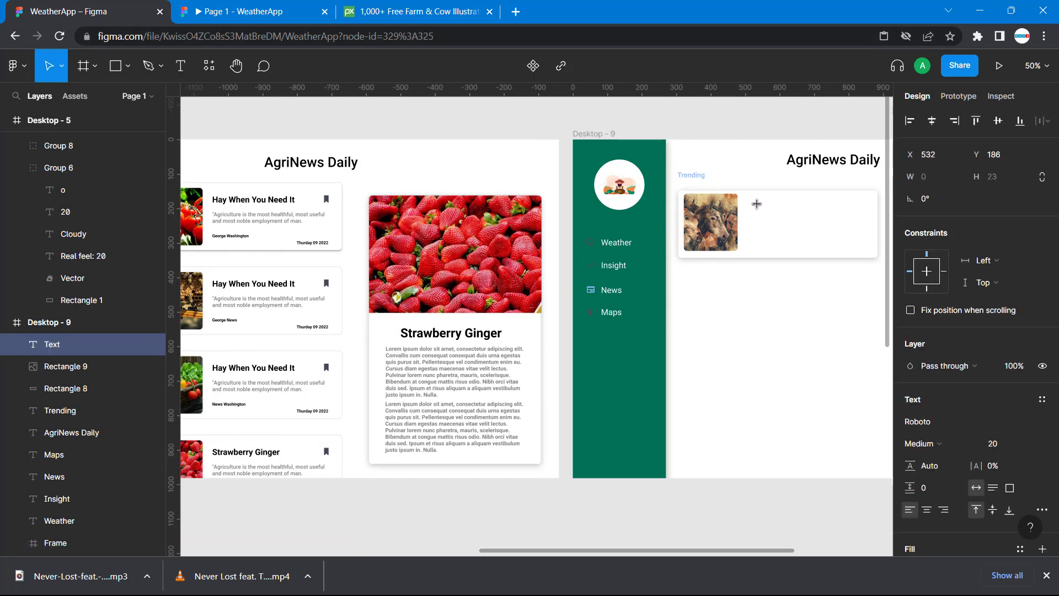
text(dks)
key(BackSpace)
key(BackSpace)
key(BackSpace)
text(fkd)
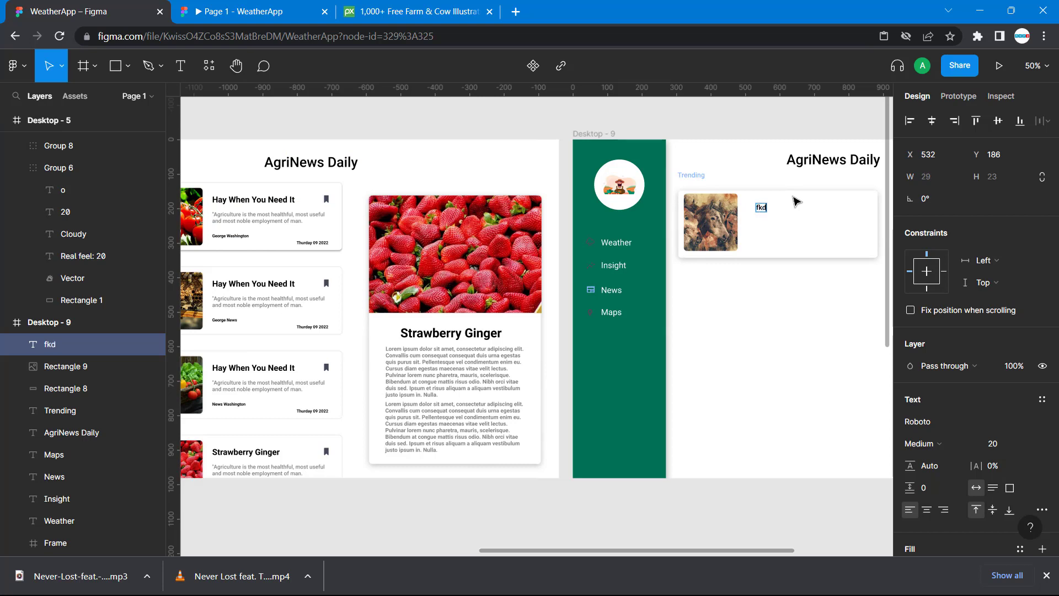
Step: Replace the placeholder with the bold "Hay When You Need It" title from the first Desktop - 8 card and move it to about X 516, Y 176
double_click(276, 199)
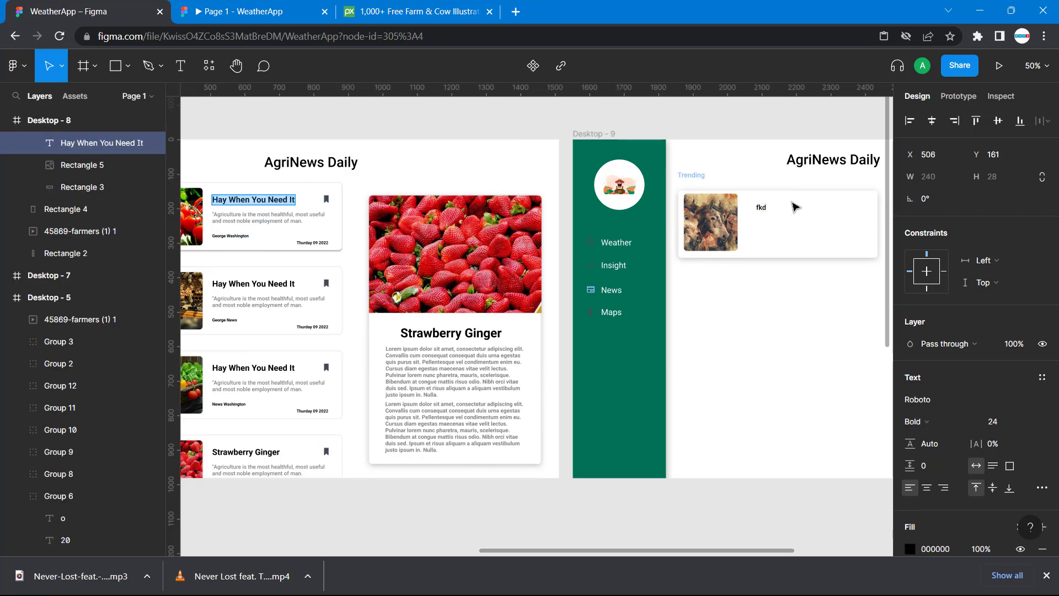
double_click(761, 207)
key(ctrl+v)
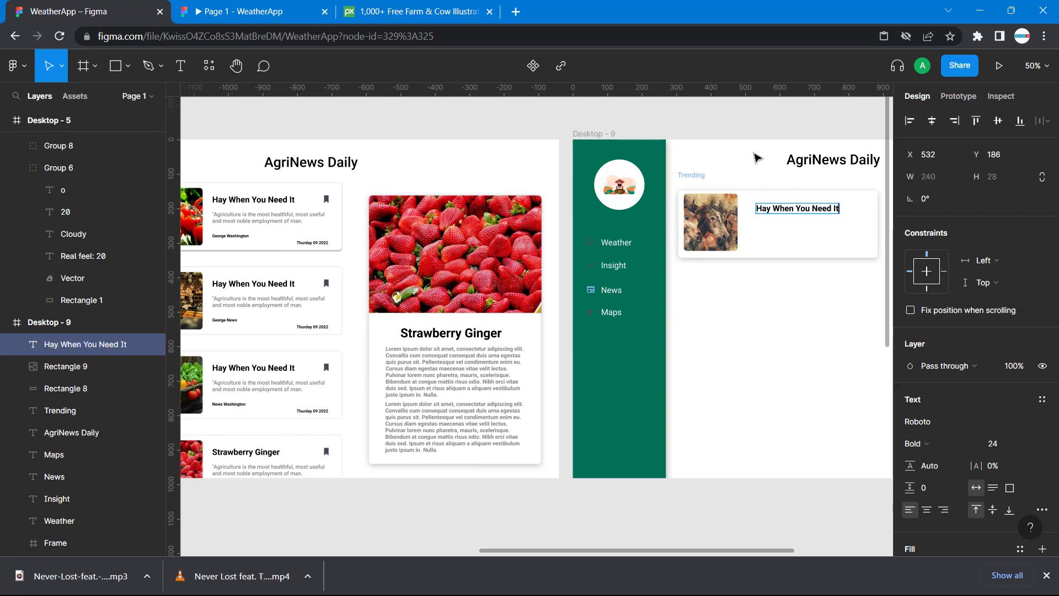
key(Escape)
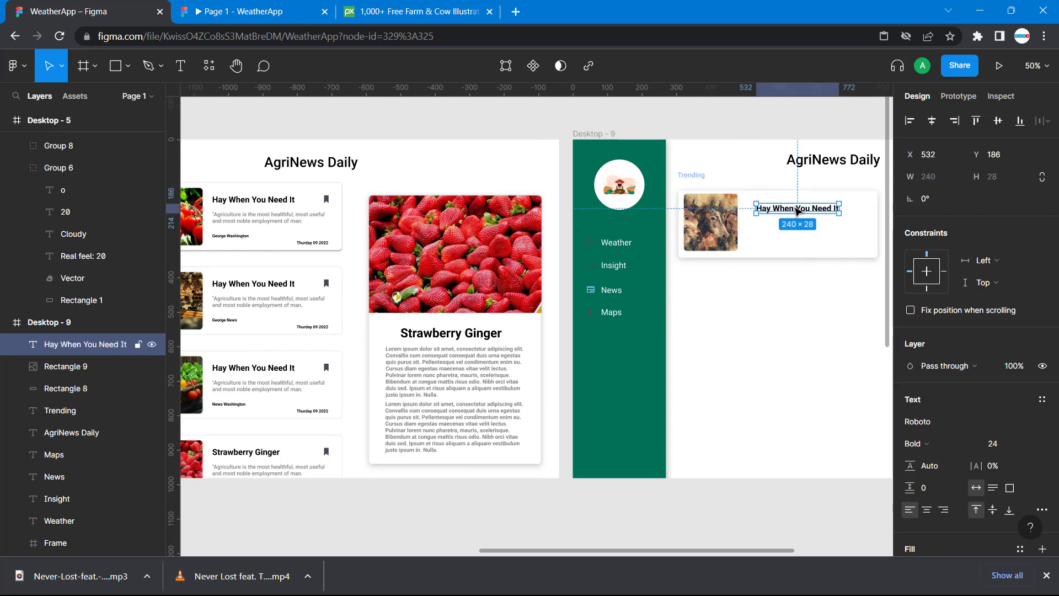
drag(793, 209, 794, 208)
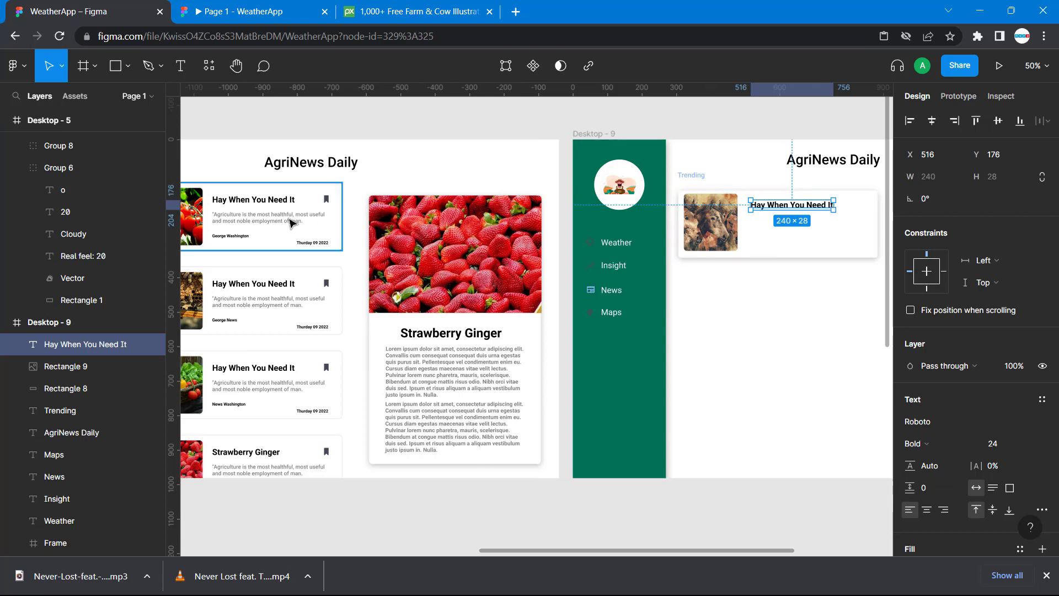
Step: Add the grey agriculture quote from the first Desktop - 8 card below the new title and break it into two lines after "useful"
key(Return)
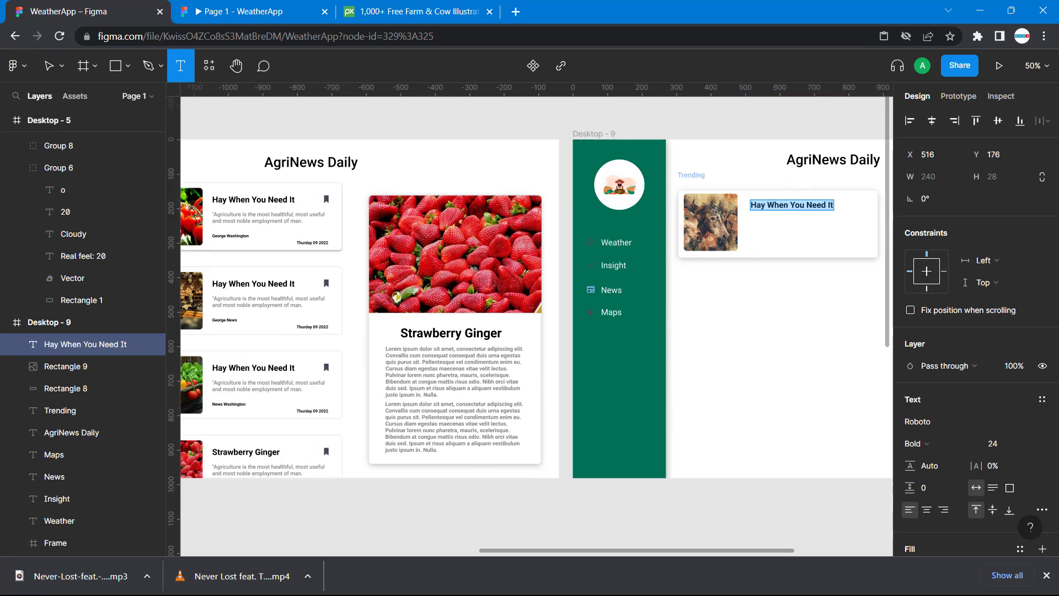
click(754, 228)
text(dk)
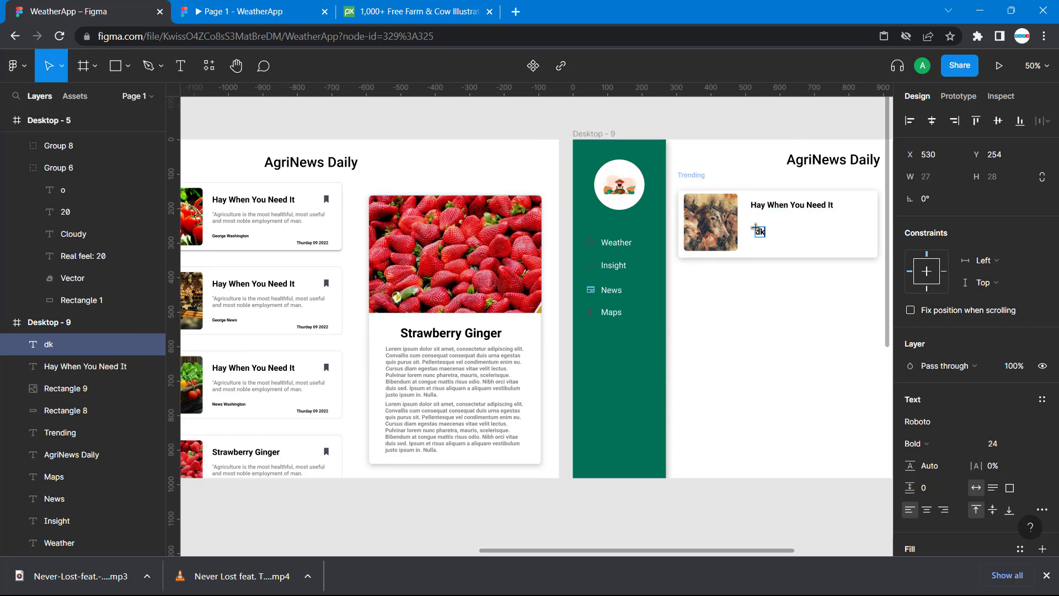
double_click(312, 223)
drag(304, 222, 225, 215)
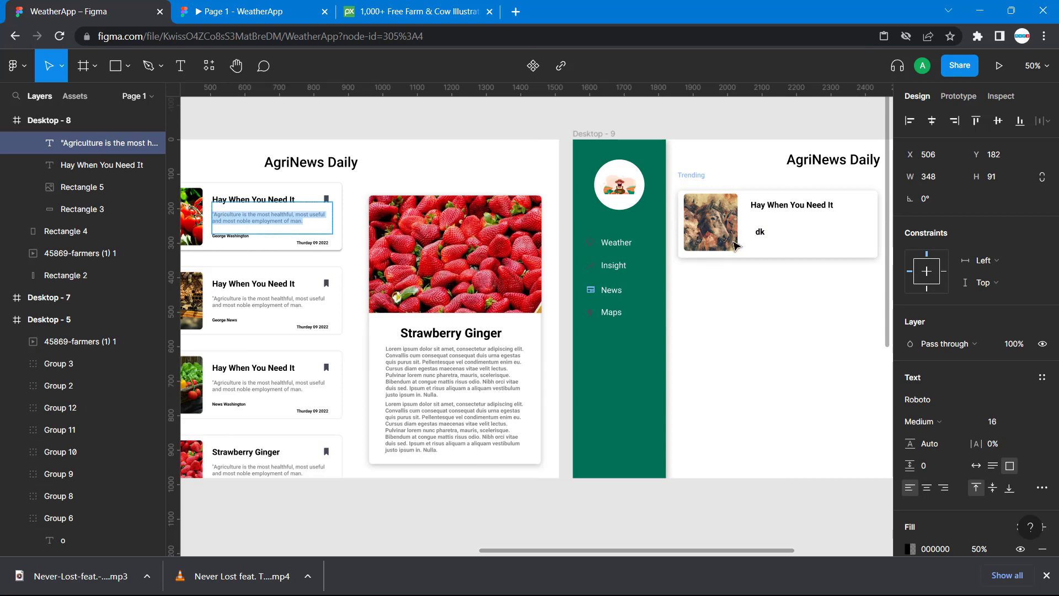
click(760, 232)
key(ctrl+v)
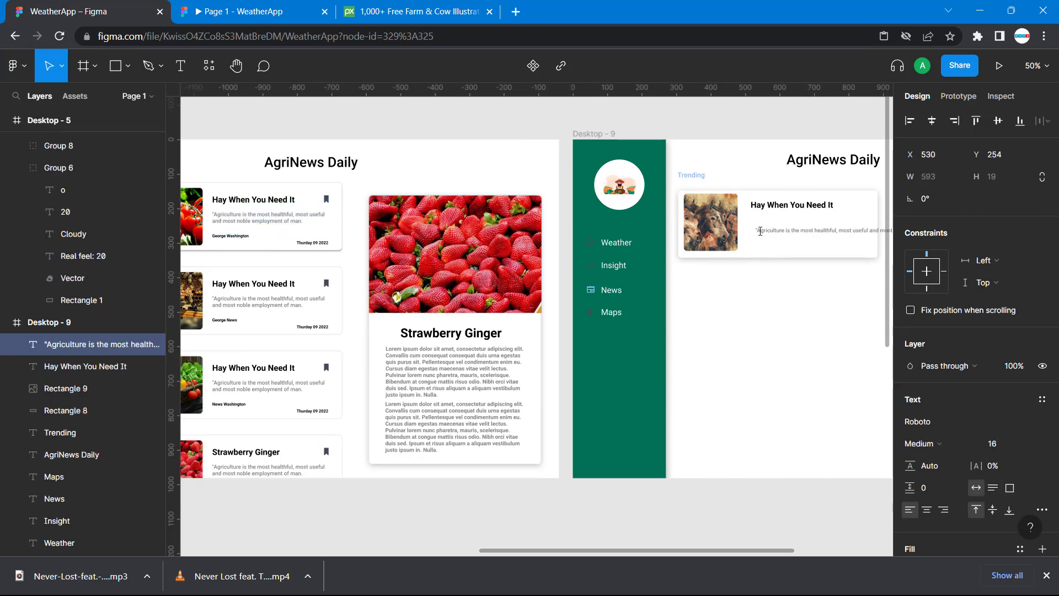
scroll(805, 229, right, 4)
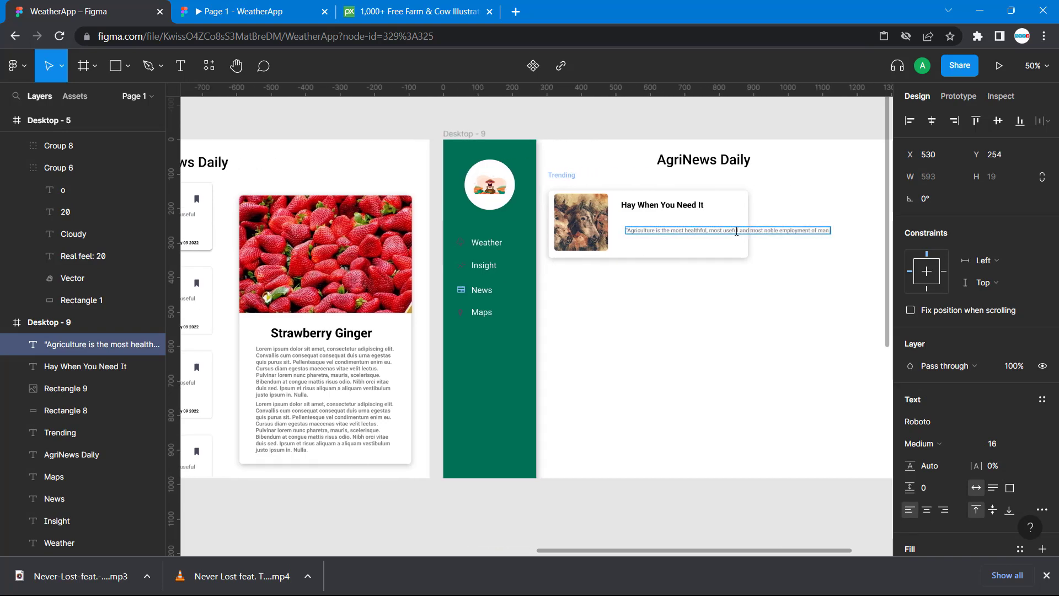
drag(831, 230, 740, 231)
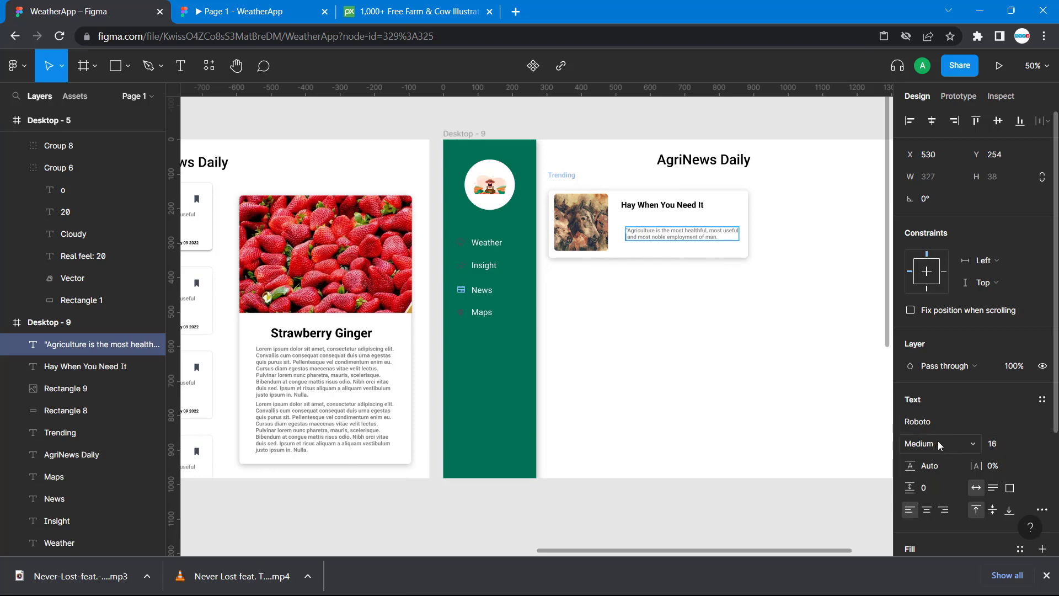
Step: Examine the title and quote spacing in the first Desktop - 8 card at 100% zoom and compare it with the Desktop - 9 card
scroll(783, 380, left, 4)
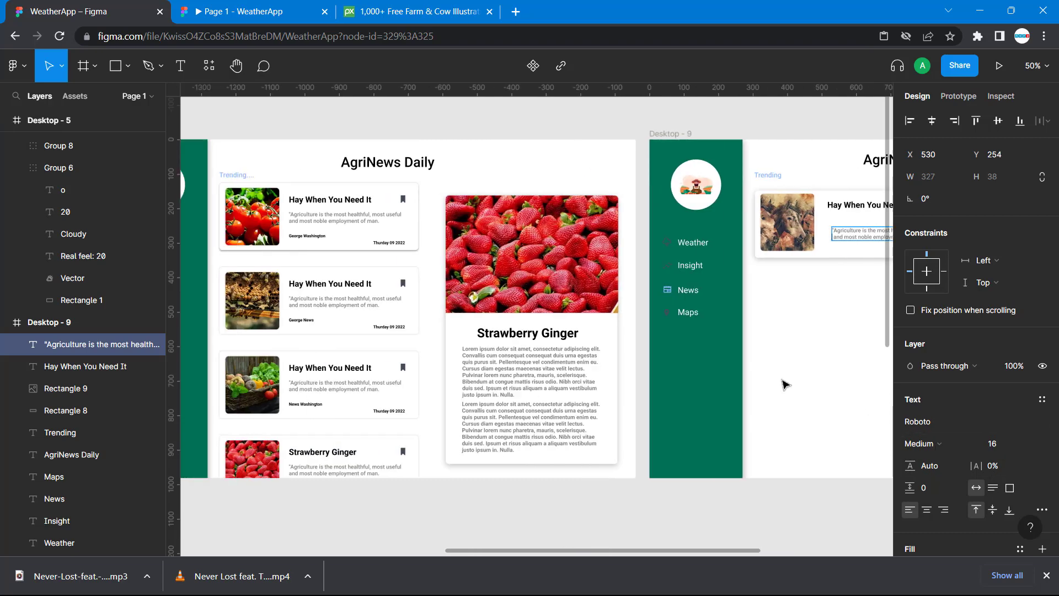
scroll(783, 381, right, 1)
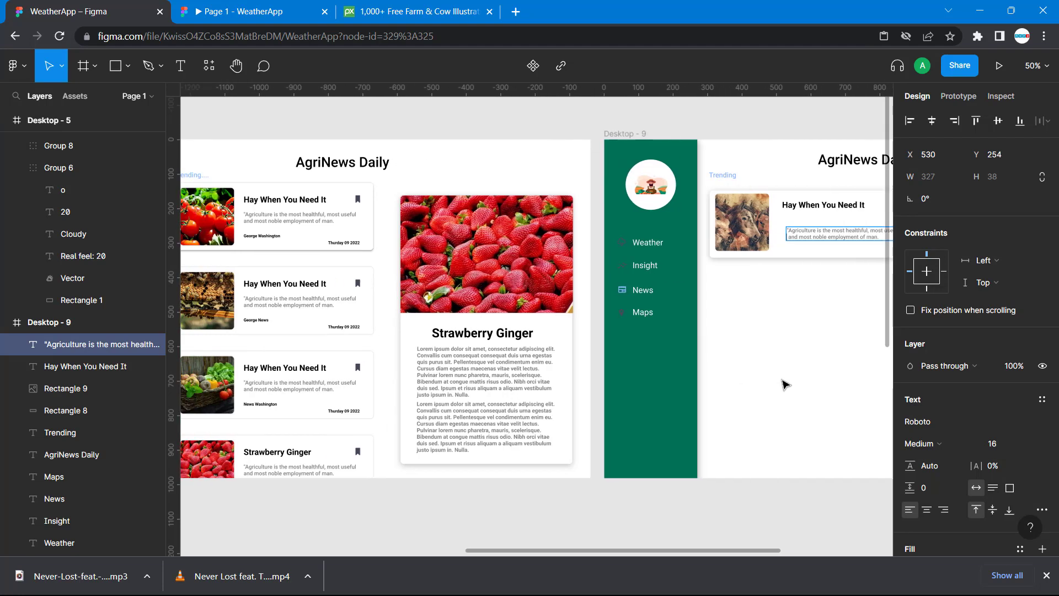
click(326, 199)
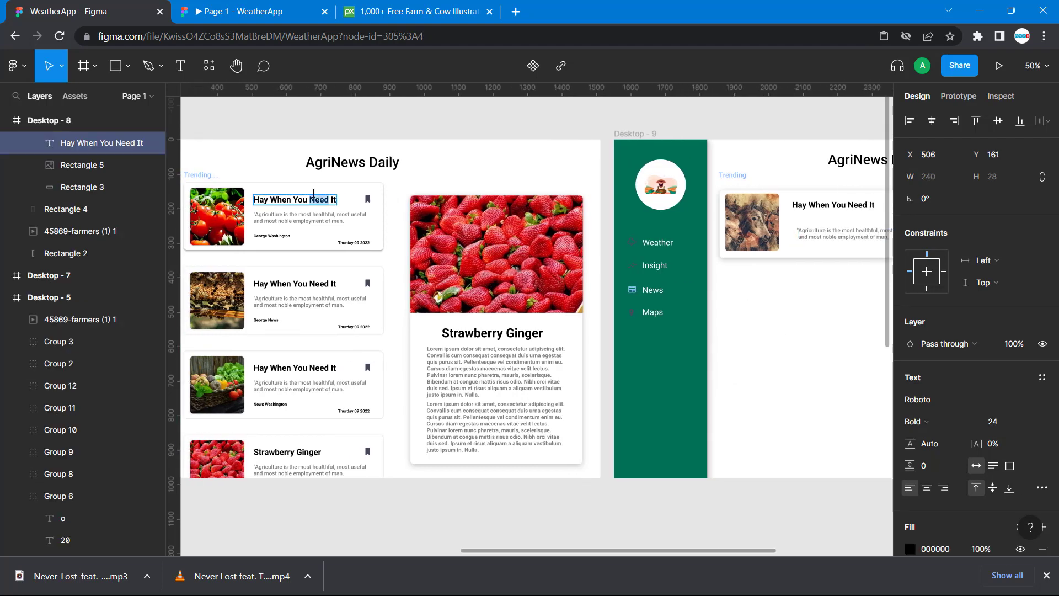
double_click(295, 221)
click(292, 200)
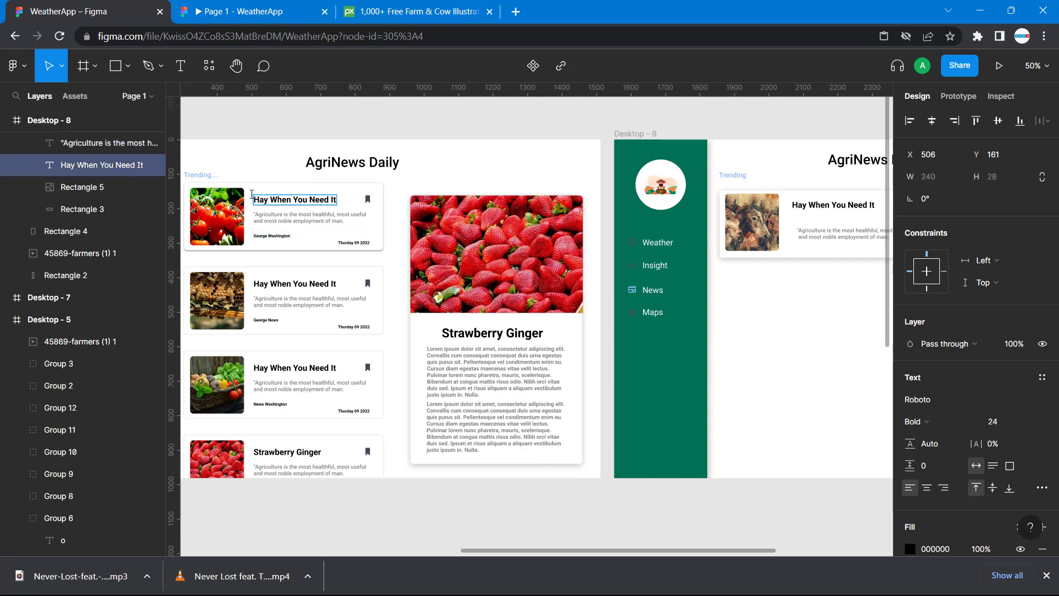
key(shift+0)
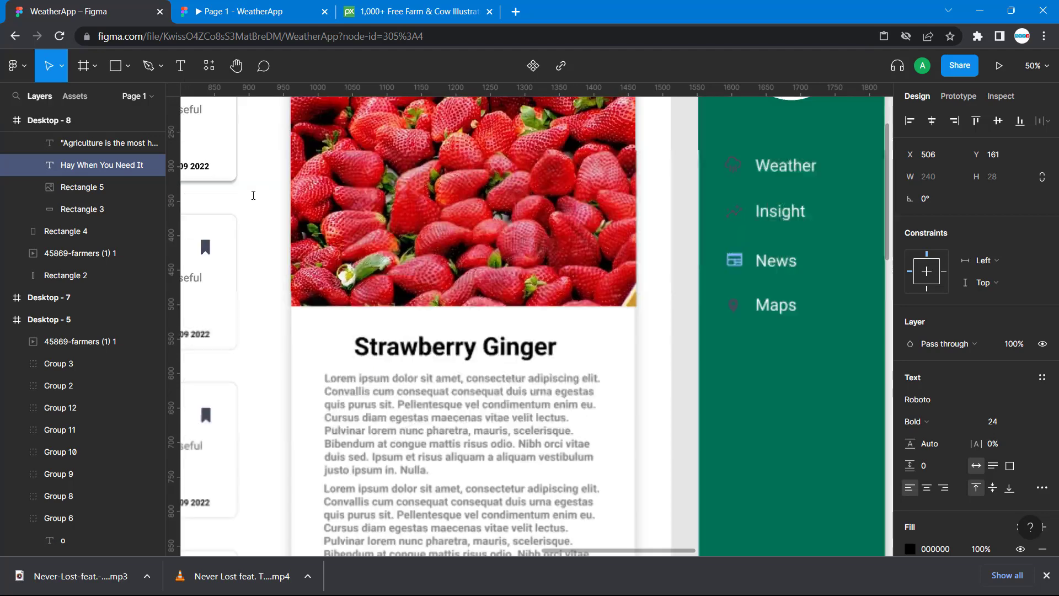
scroll(253, 195, left, 5)
scroll(253, 195, up, 3)
scroll(254, 196, left, 2)
scroll(254, 196, up, 2)
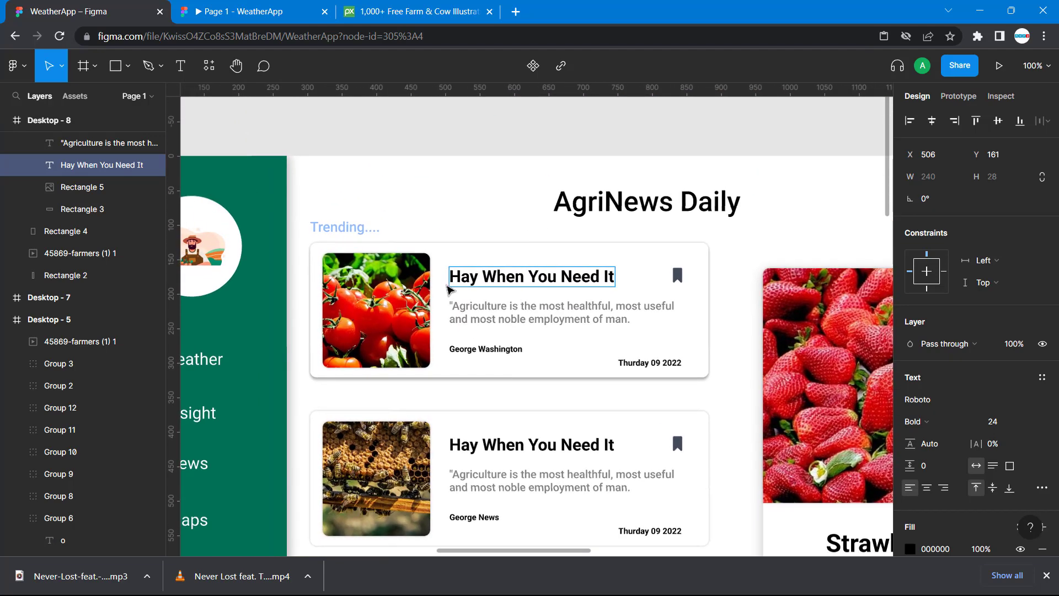
key(Escape)
key(alt)
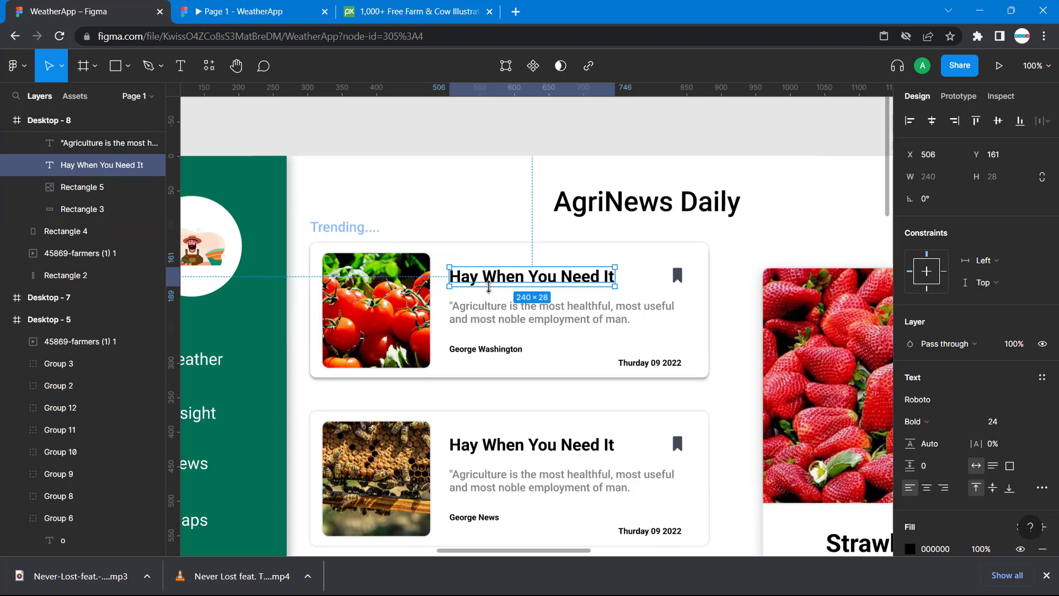
scroll(489, 287, right, 15)
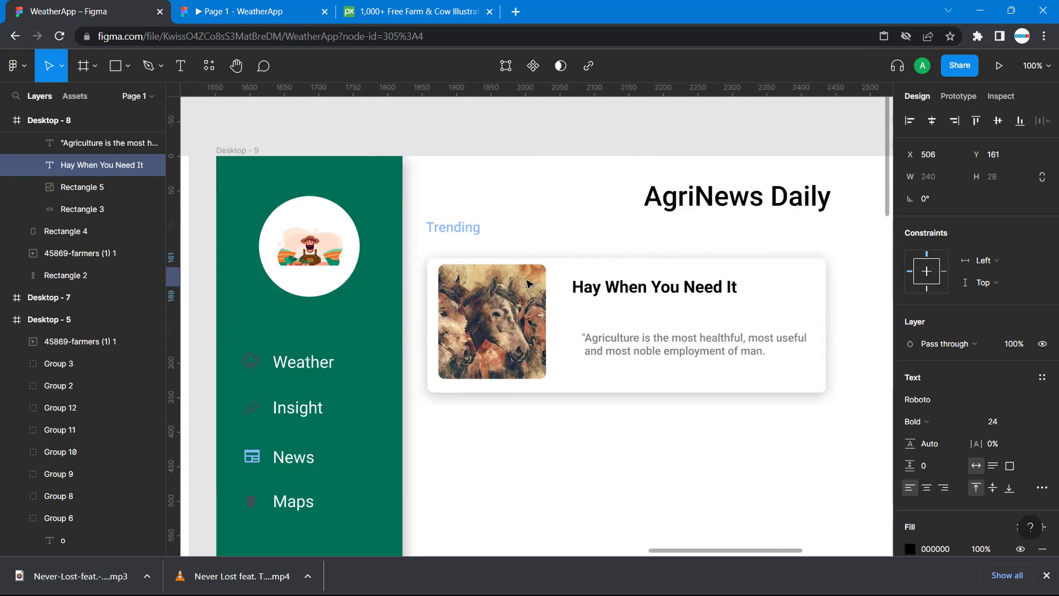
Step: Move the "Hay When You Need It" title in the Desktop - 9 card down to Y 183
click(599, 287)
key(alt)
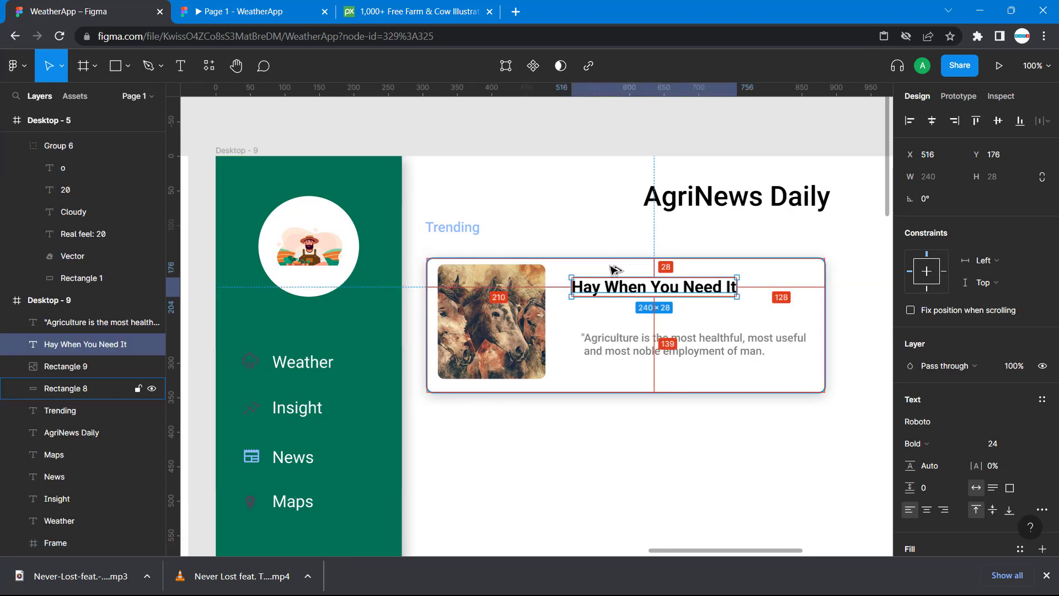
key(Down)
key(Down)
key(Down)
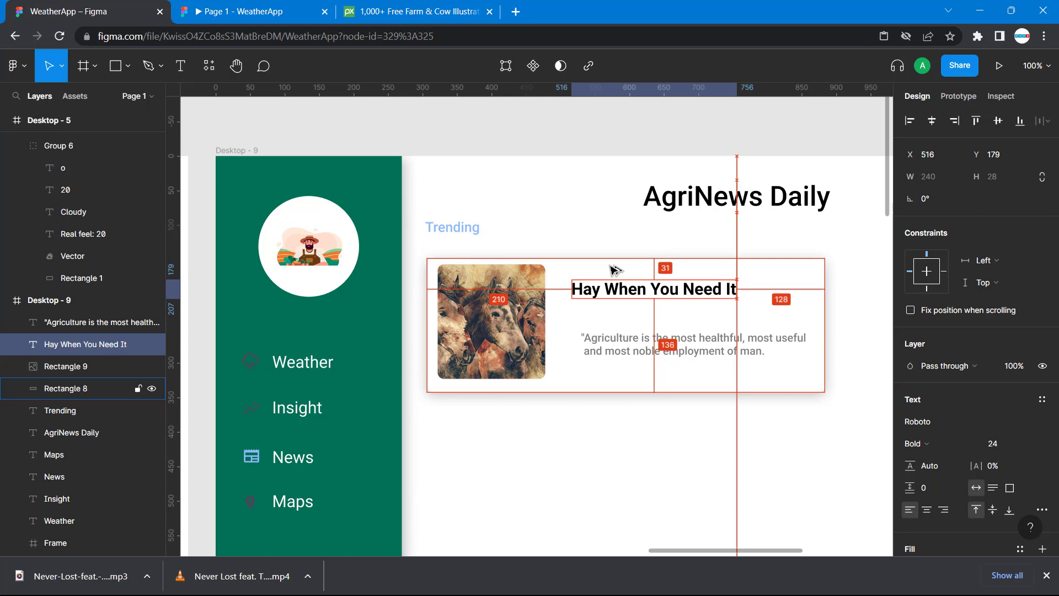
key(Down)
key(Down)
key(Down)
key(Down)
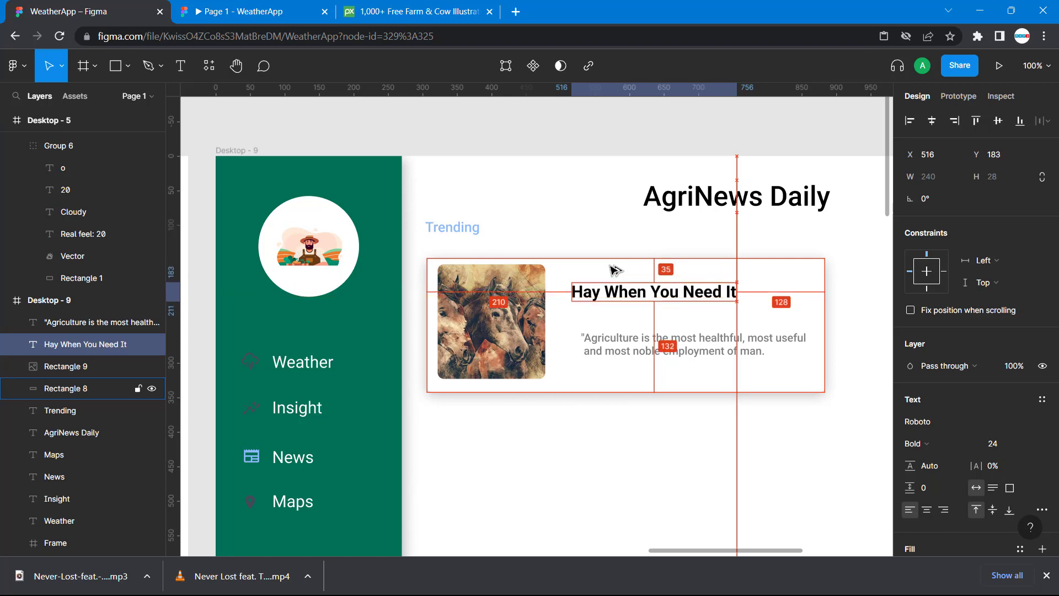
click(548, 206)
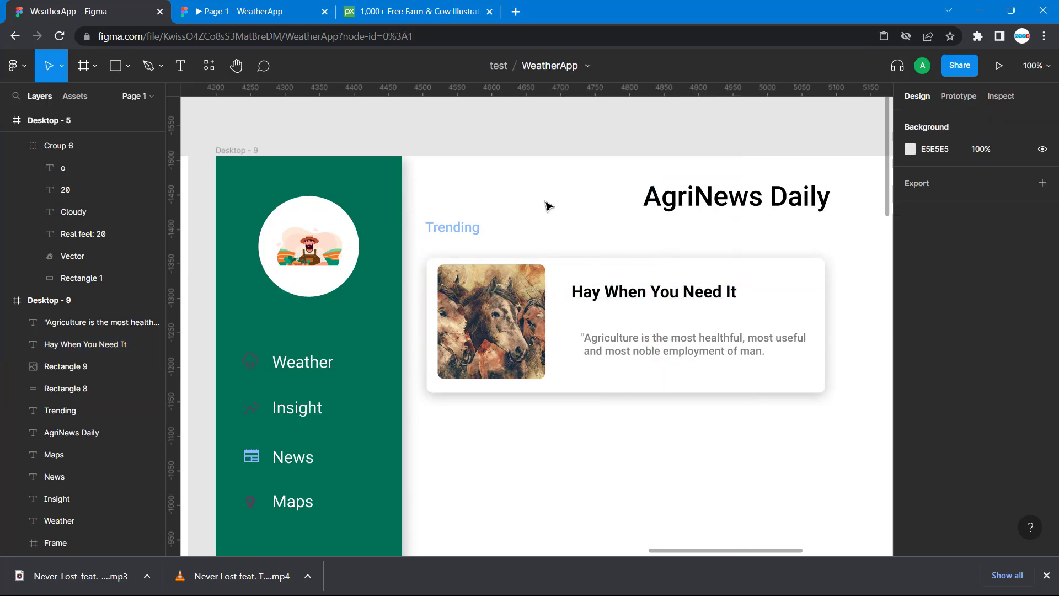
Step: Move the Desktop - 9 card title left to about X 506, using the image-to-title gap of the first Desktop - 8 card as reference
scroll(548, 206, left, 10)
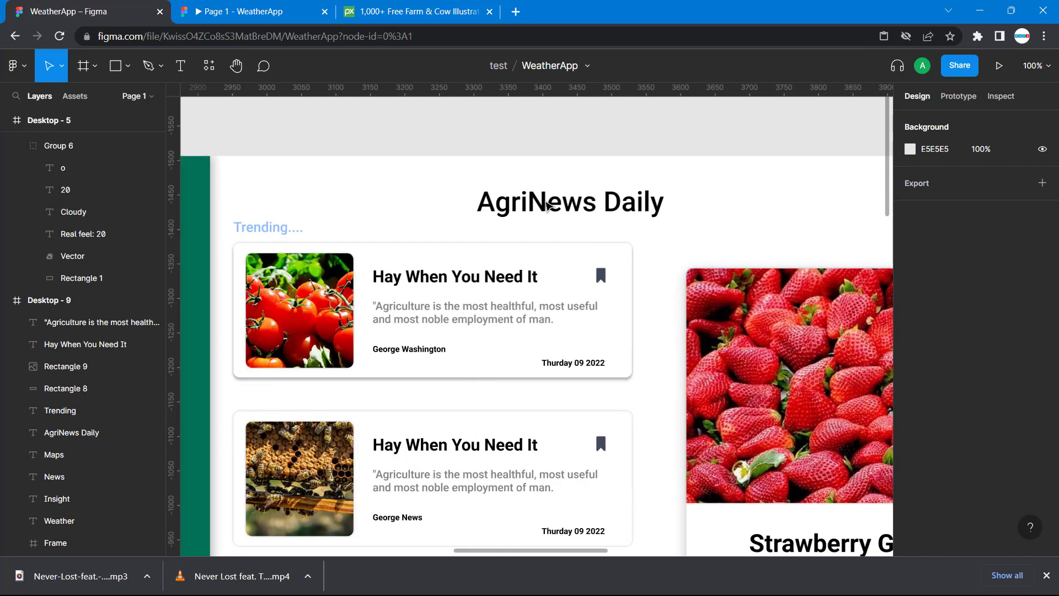
scroll(548, 206, right, 11)
scroll(548, 206, left, 6)
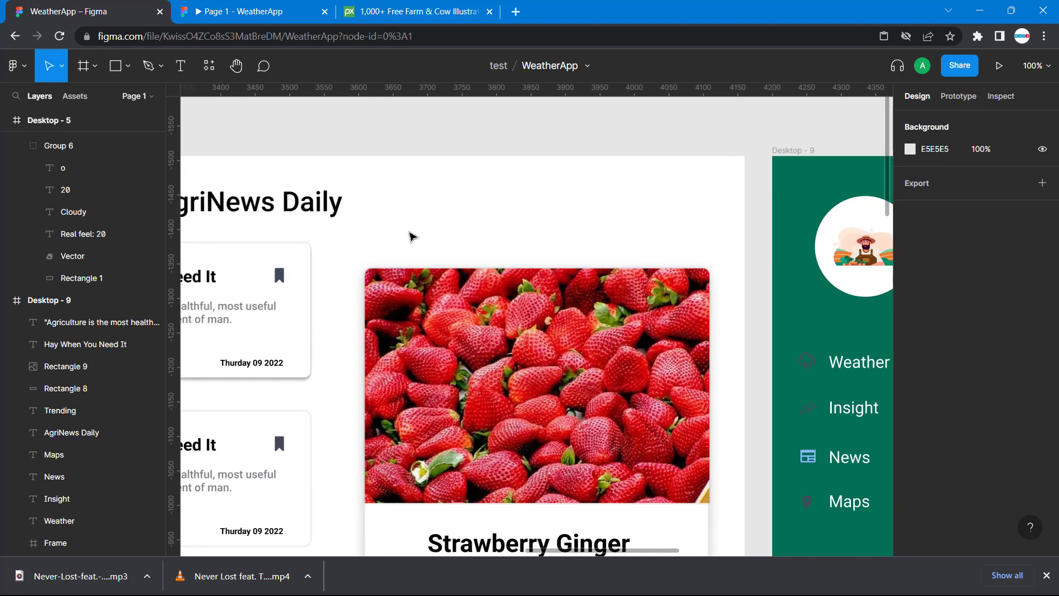
scroll(736, 221, left, 6)
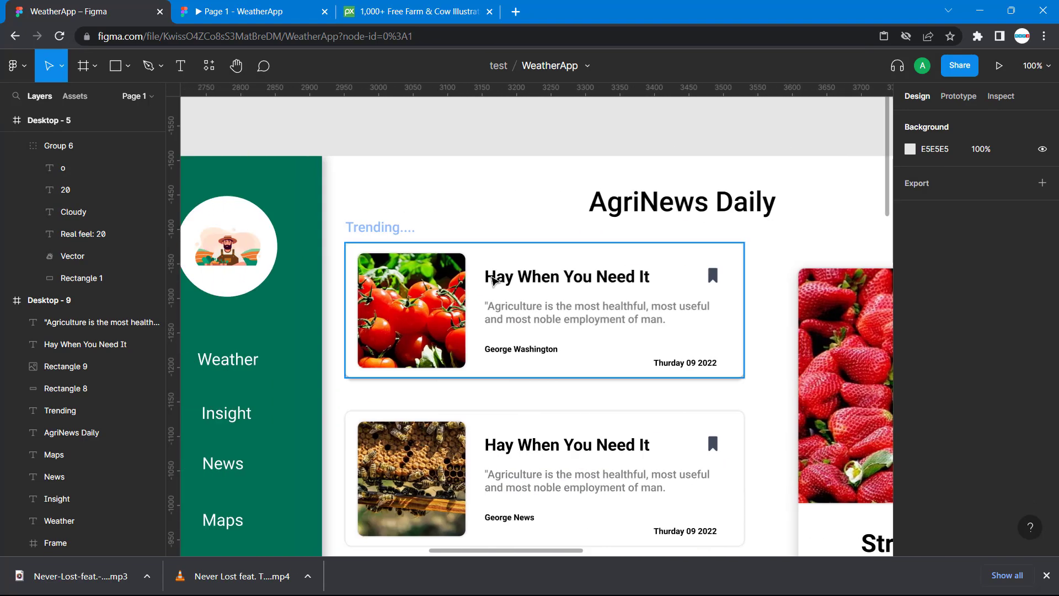
double_click(491, 279)
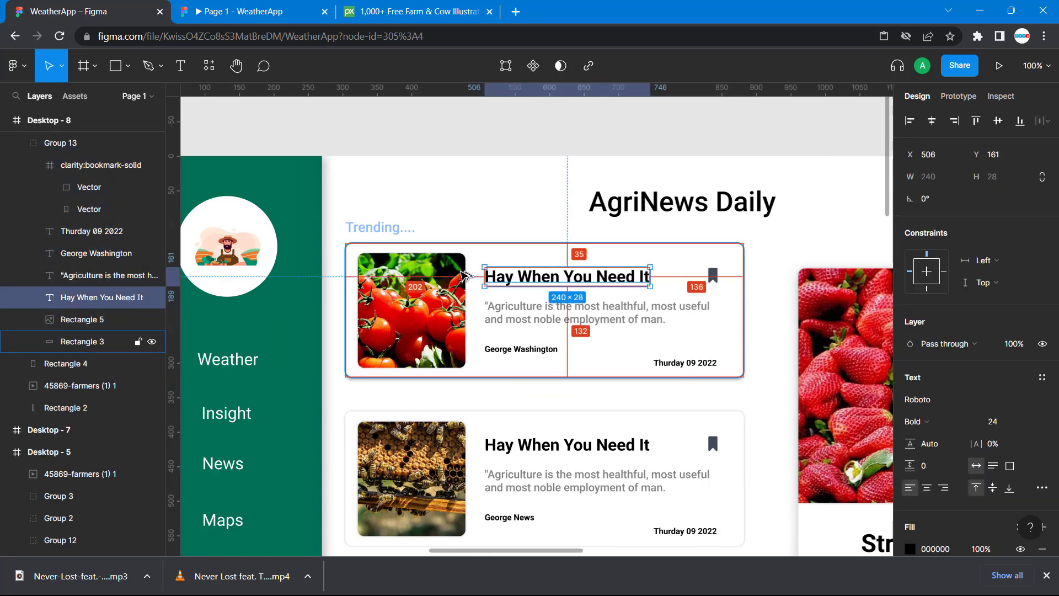
scroll(675, 293, right, 7)
scroll(675, 292, right, 7)
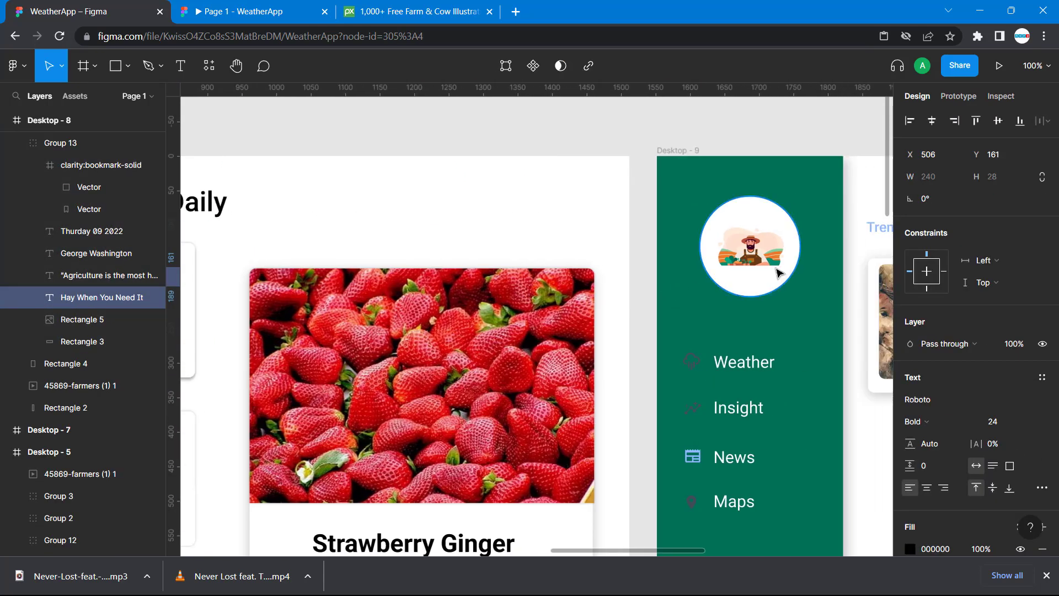
click(572, 294)
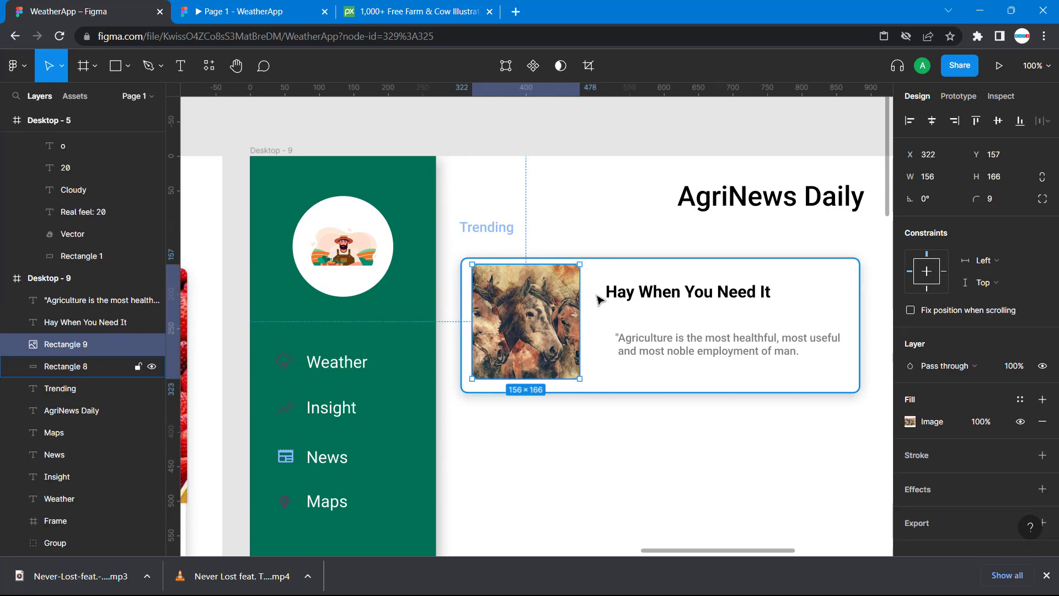
click(611, 292)
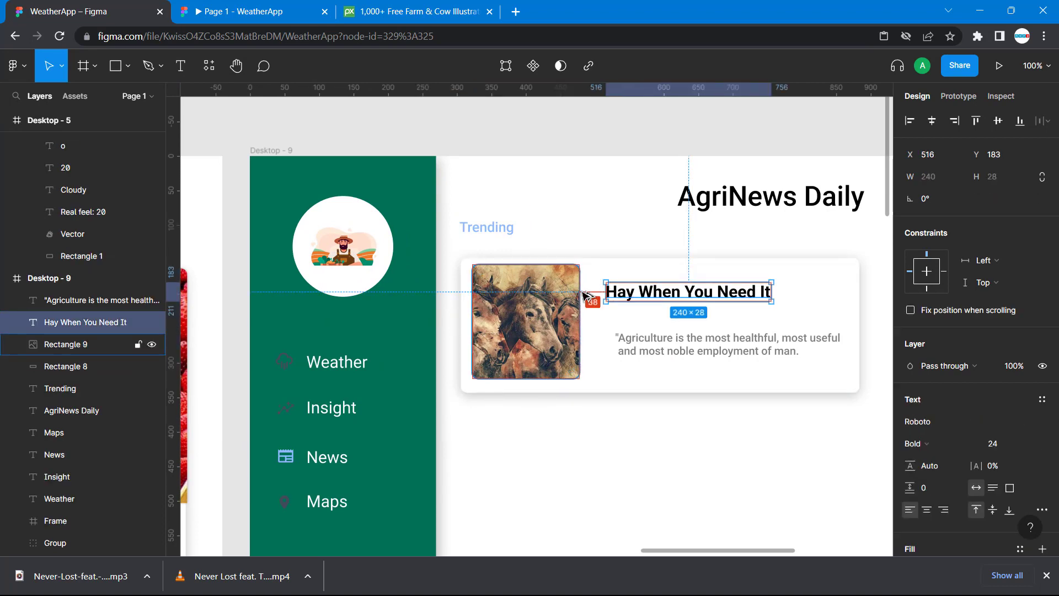
key(Left)
key(Left)
key(Left)
key(Left)
key(Left)
key(Left)
key(Left)
key(Left)
key(Left)
key(Left)
key(Left)
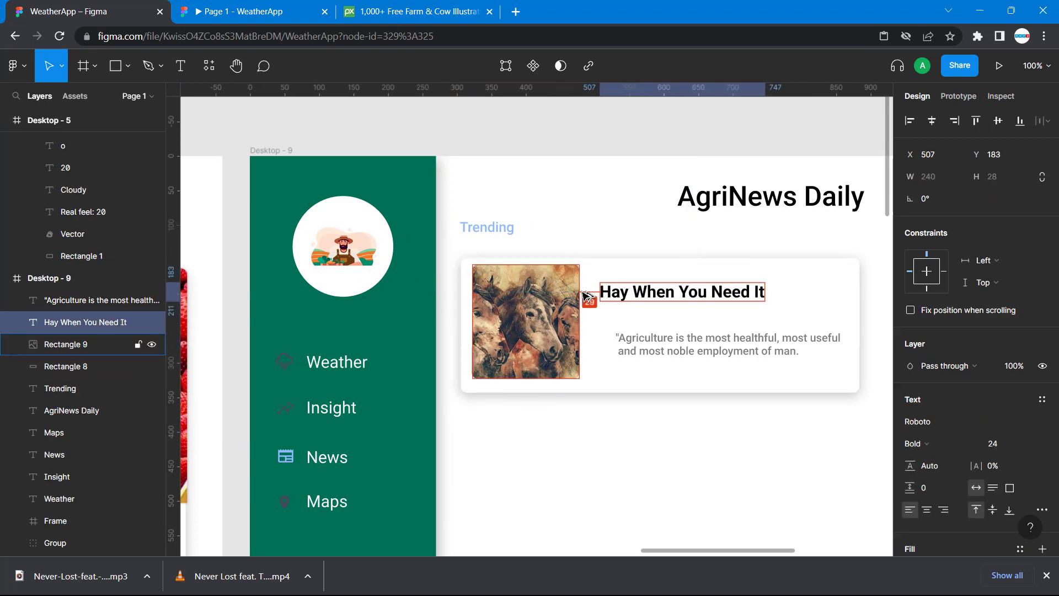
Step: Move the agriculture quote beneath the Desktop - 9 title to X 506, Y 226 and compare its spacing with the first Desktop - 8 card
click(712, 338)
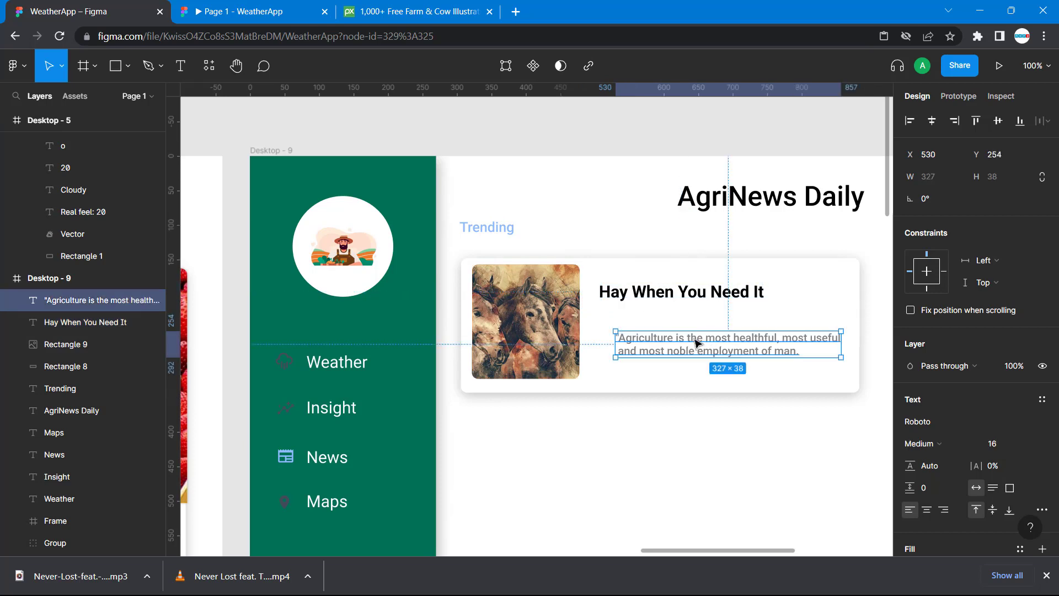
drag(696, 342, 667, 327)
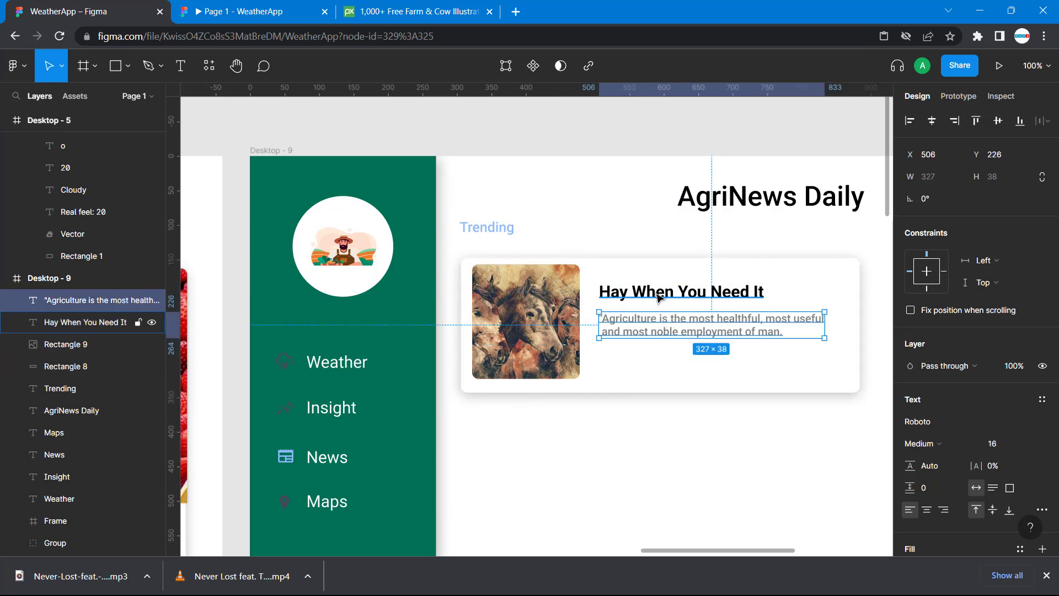
scroll(643, 366, left, 10)
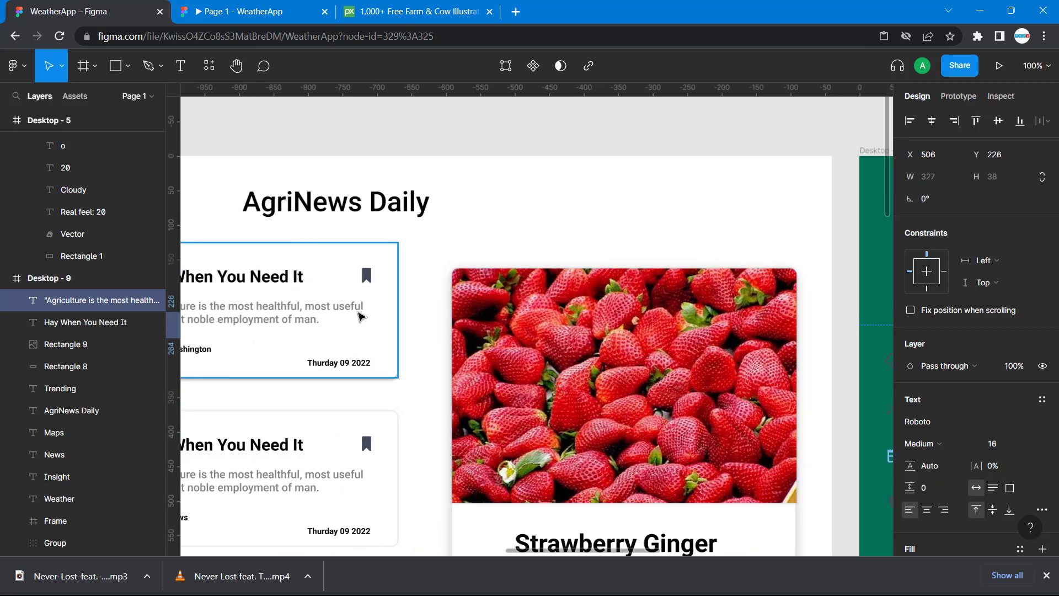
double_click(361, 314)
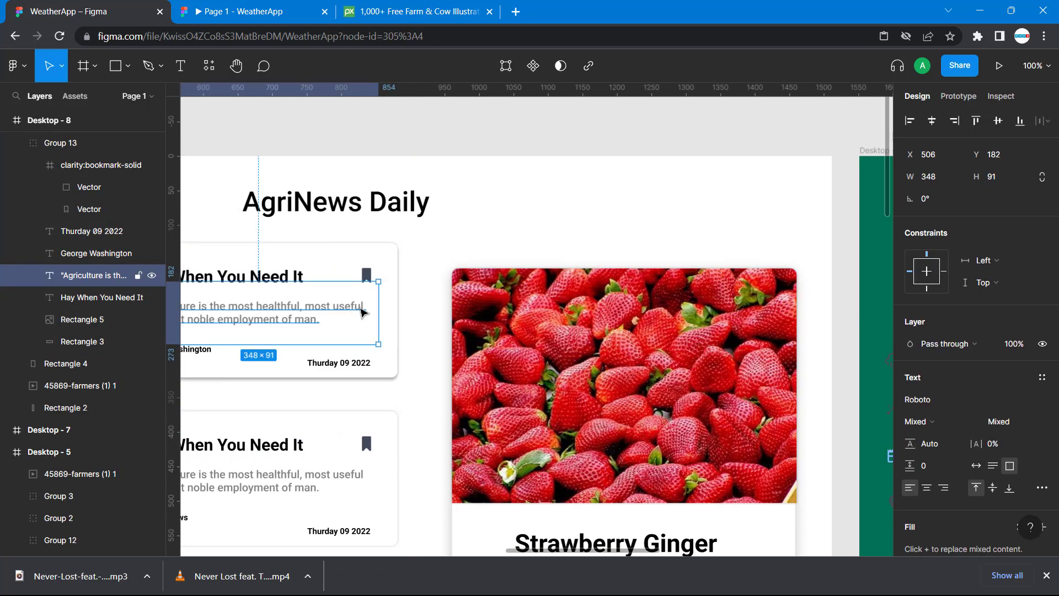
key(alt)
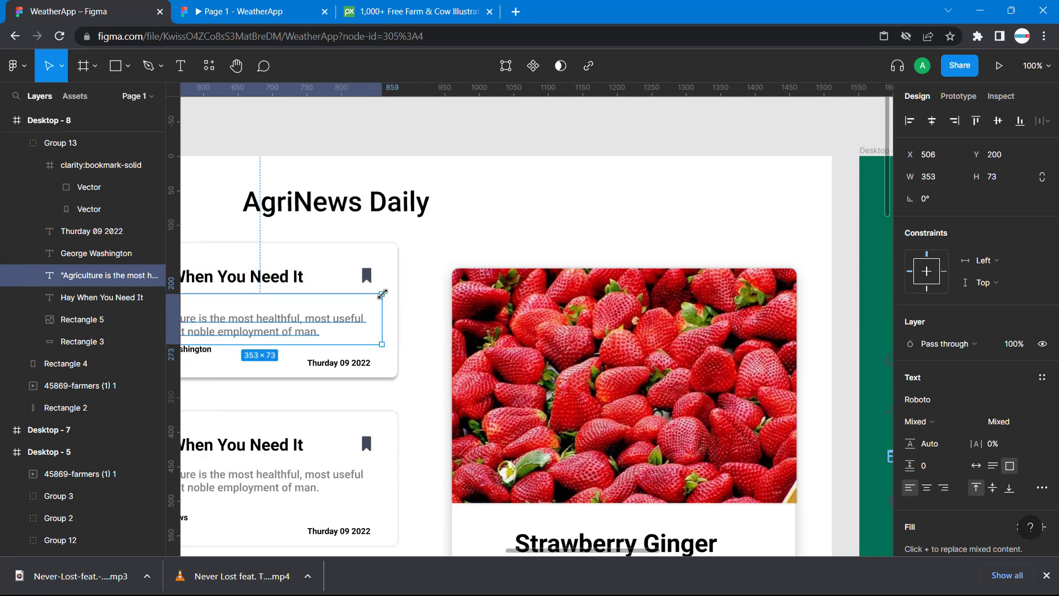
scroll(327, 295, left, 5)
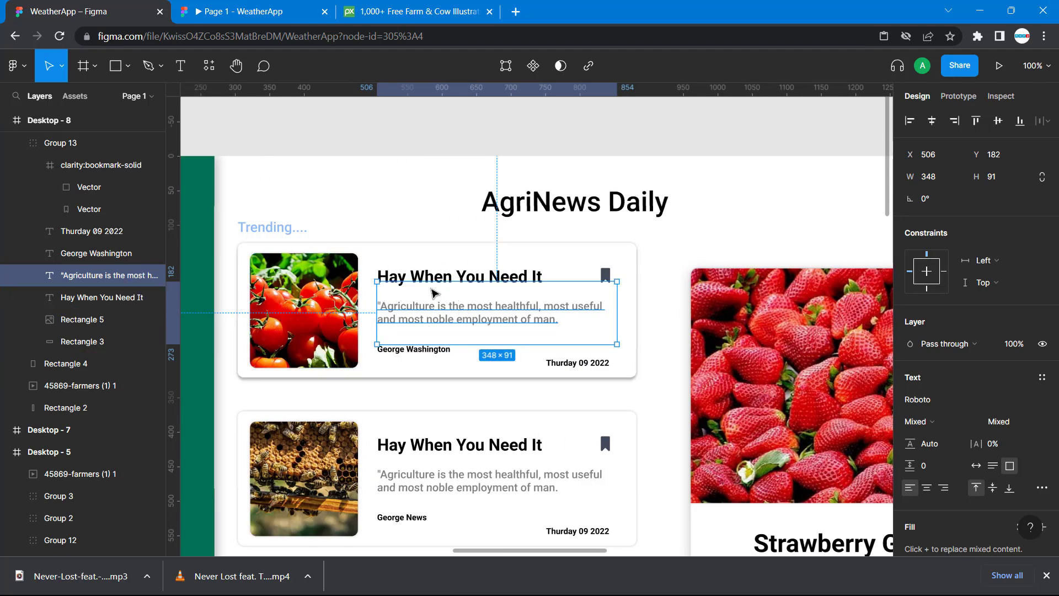
Step: Draw a grey 62 × 27 spacer rectangle and place it beside the horse image in Desktop - 9 at X 478, Y 205
click(128, 66)
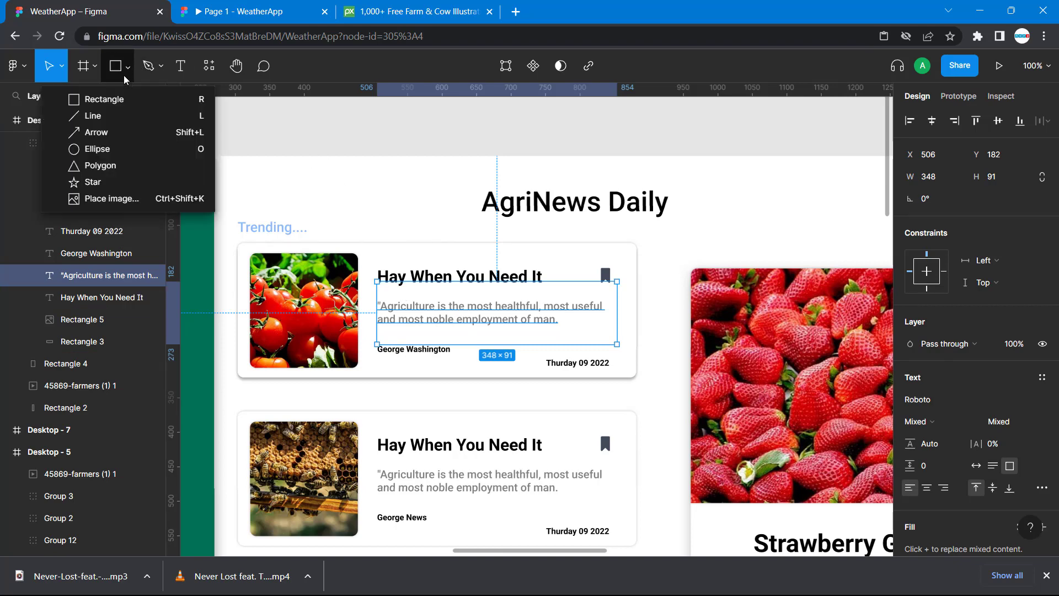
click(102, 100)
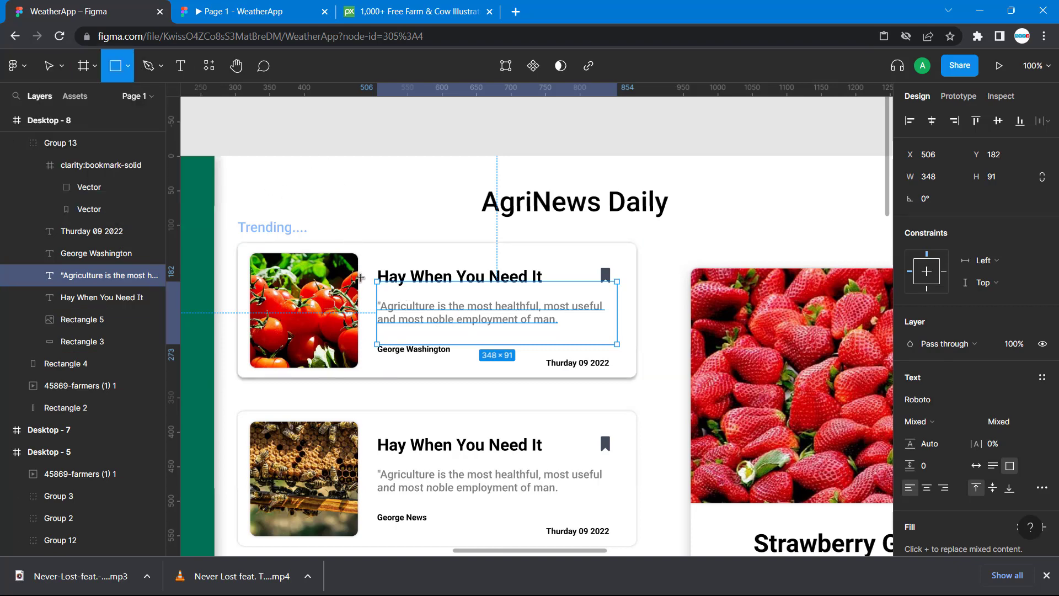
mouse_move(360, 283)
mouse_down()
mouse_move(404, 306)
mouse_move(784, 287)
mouse_move(828, 259)
mouse_move(306, 250)
mouse_move(759, 260)
mouse_move(866, 238)
mouse_move(570, 252)
mouse_up()
drag(495, 254, 554, 319)
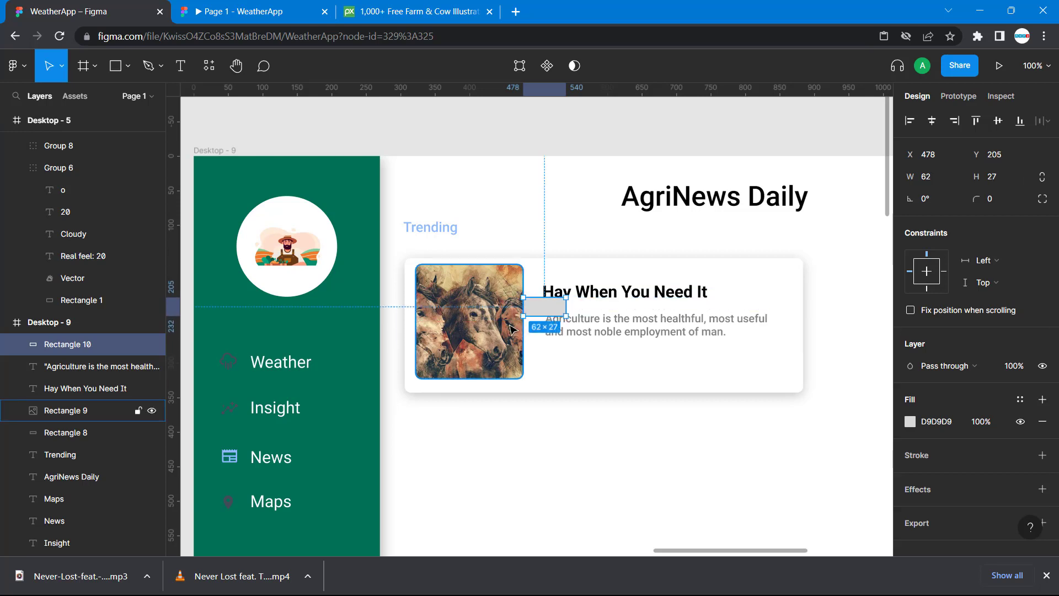
Step: Lower the agriculture quote slightly below the Desktop - 9 title and delete the grey spacer rectangle
click(584, 325)
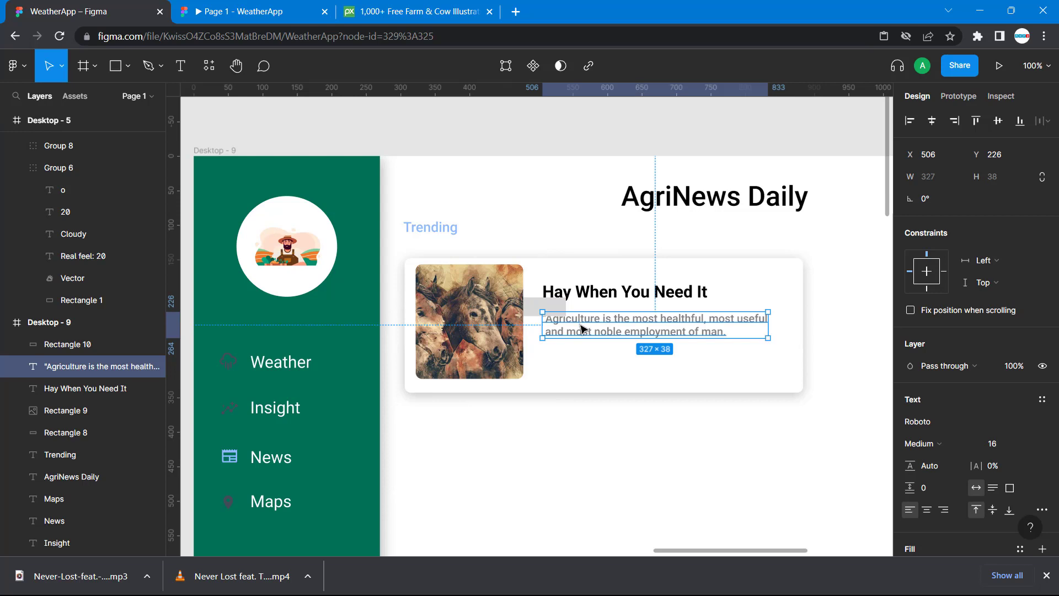
drag(581, 325, 581, 326)
click(528, 312)
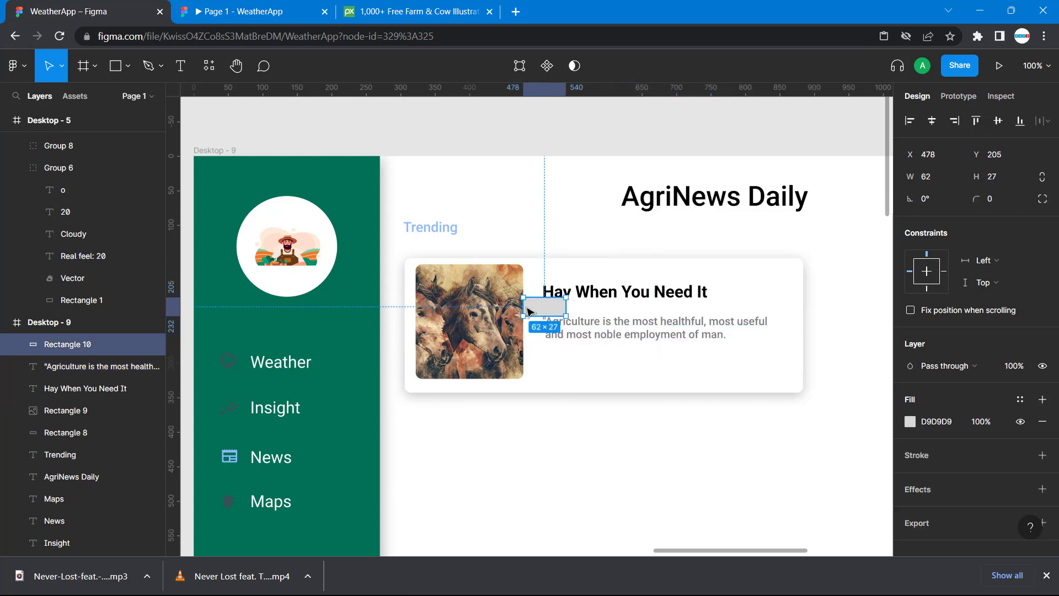
key(Delete)
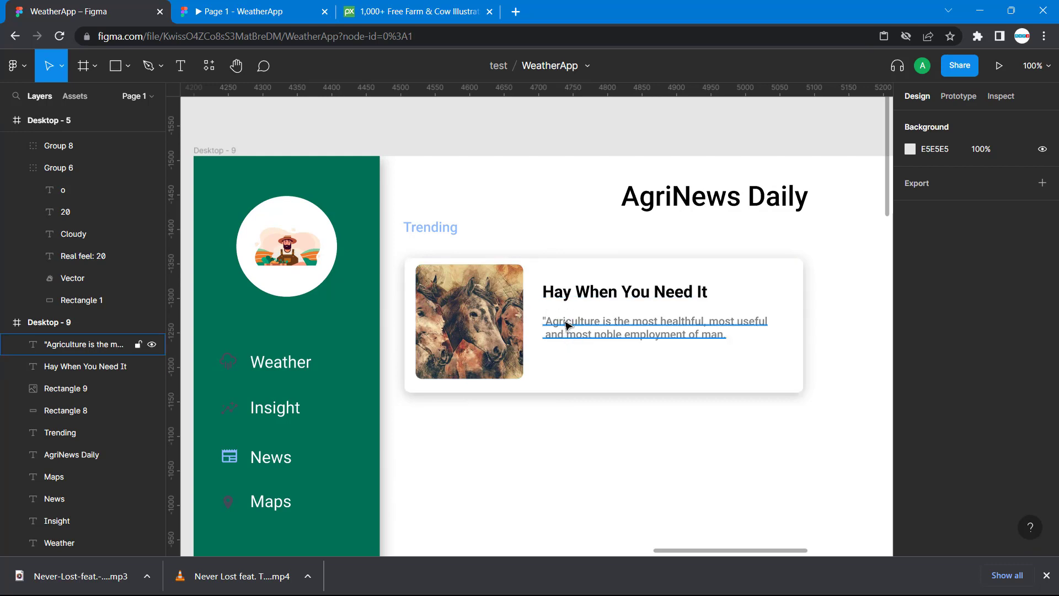
scroll(554, 427, left, 5)
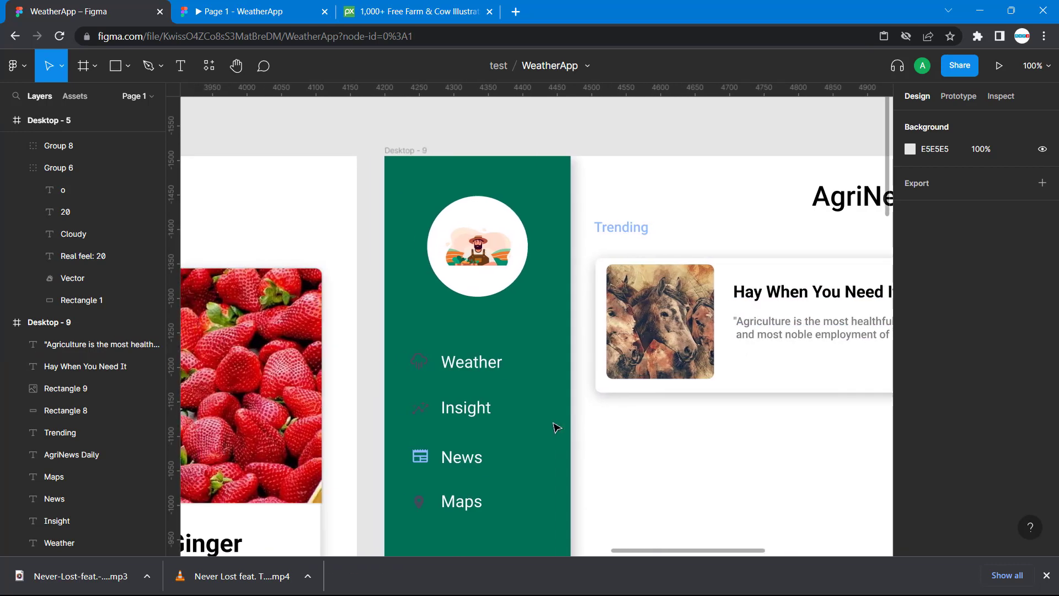
scroll(554, 428, left, 15)
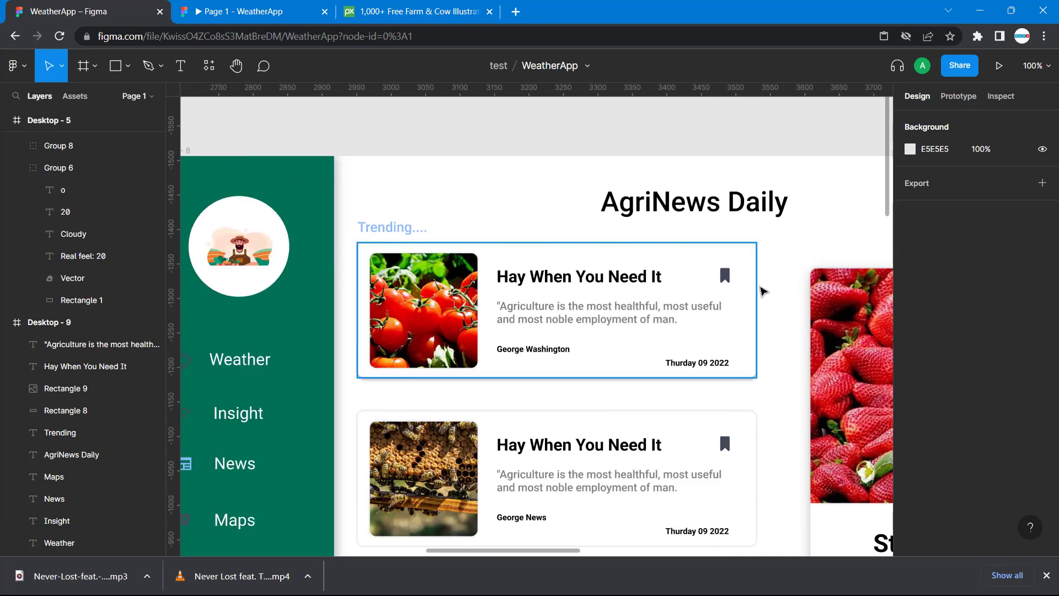
scroll(725, 336, right, 15)
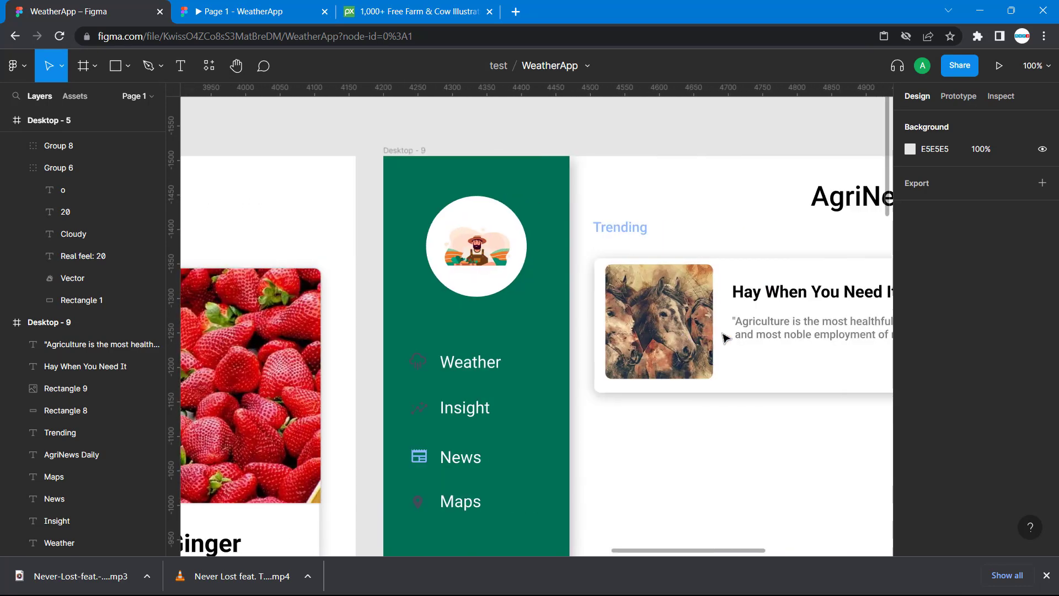
scroll(725, 336, right, 7)
right_click(749, 280)
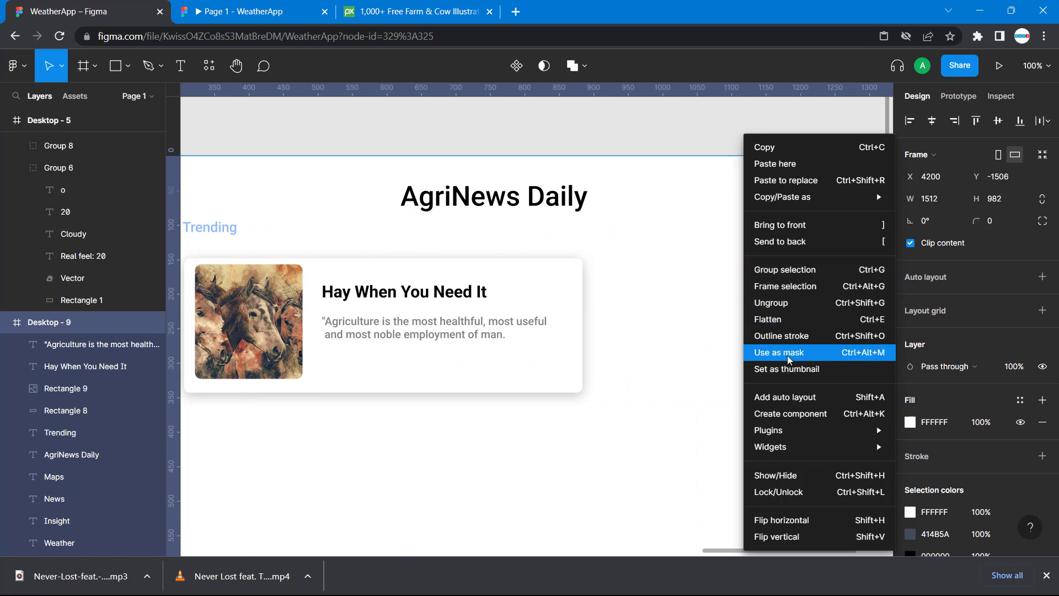
mouse_move(787, 430)
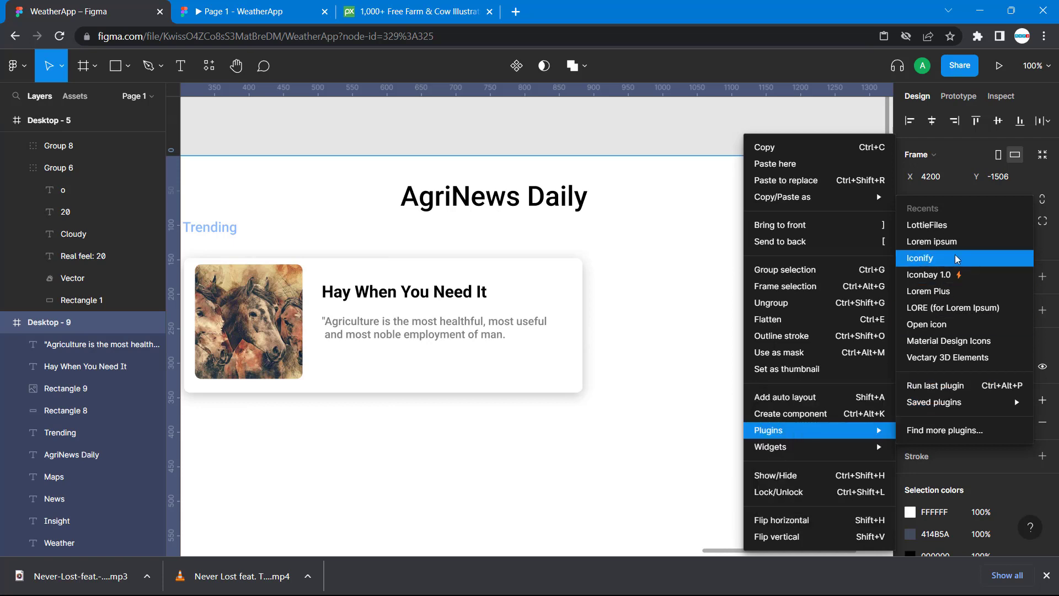
click(932, 261)
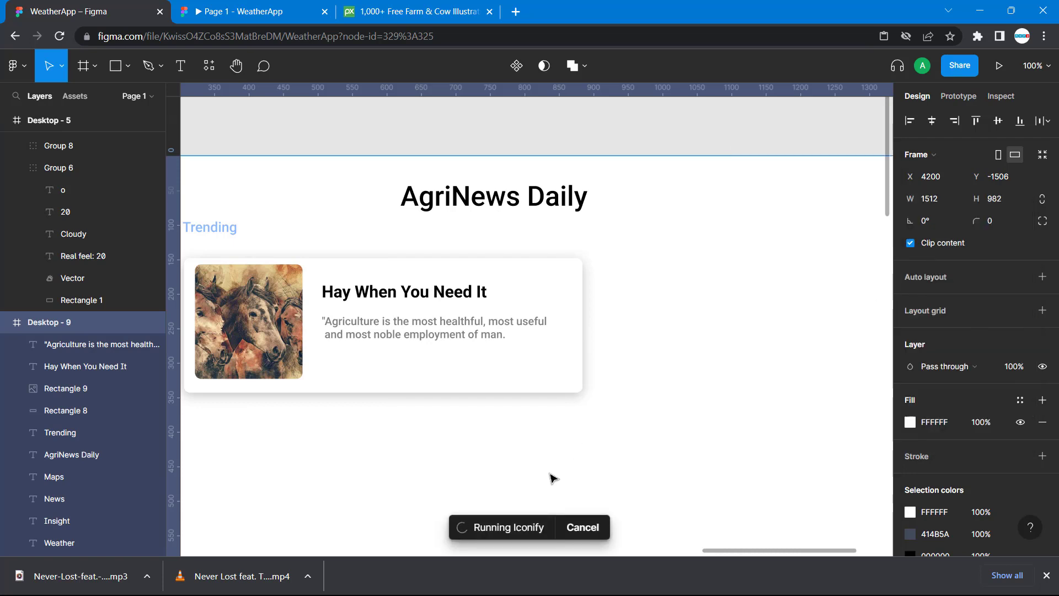
click(584, 528)
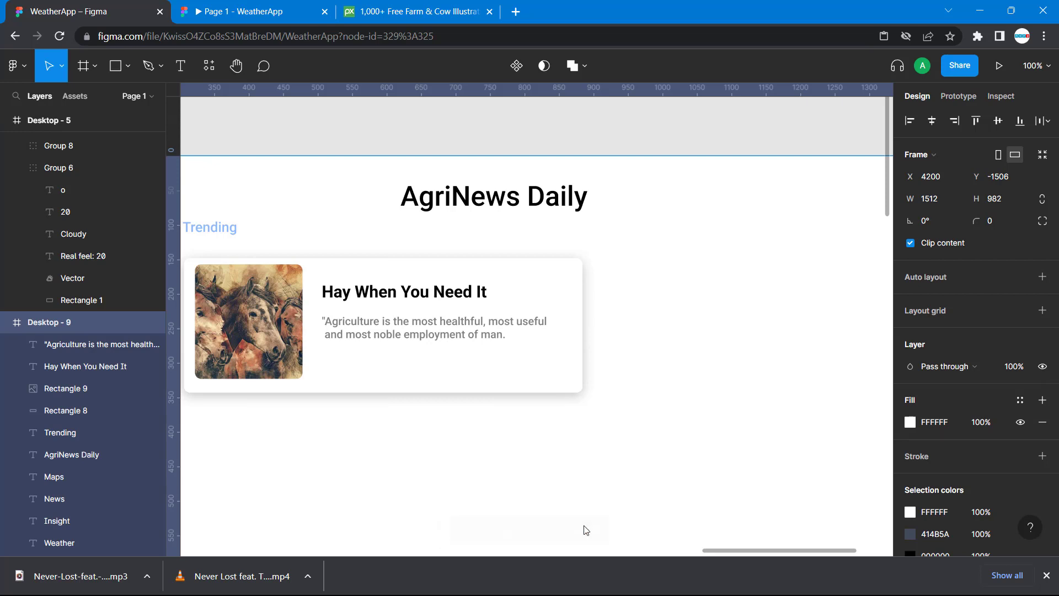
Step: Copy the bookmark icon from the first Desktop - 8 card and paste it into Desktop - 9
scroll(448, 506, left, 9)
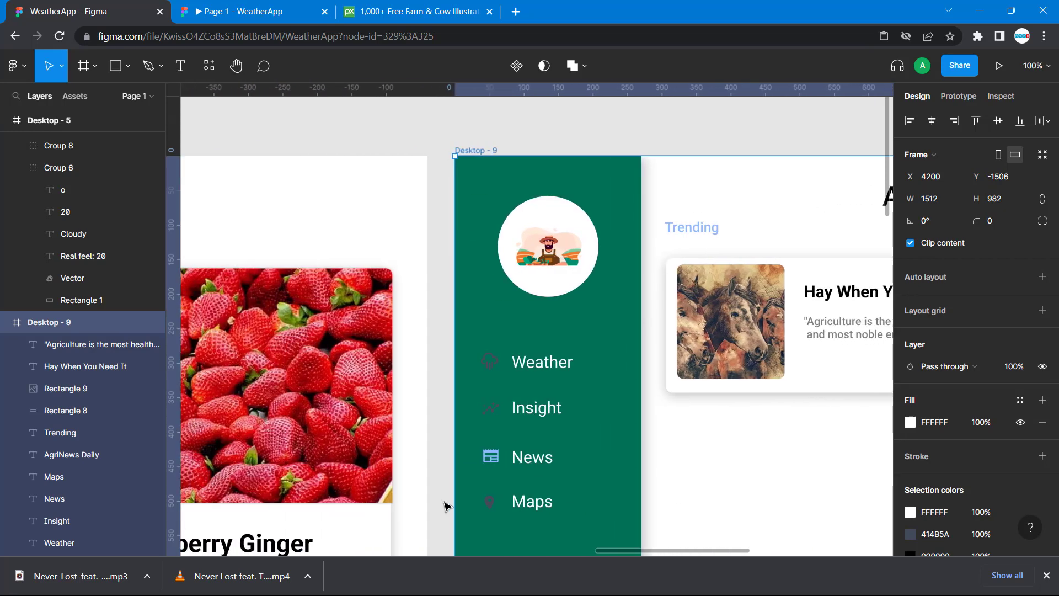
scroll(447, 506, left, 6)
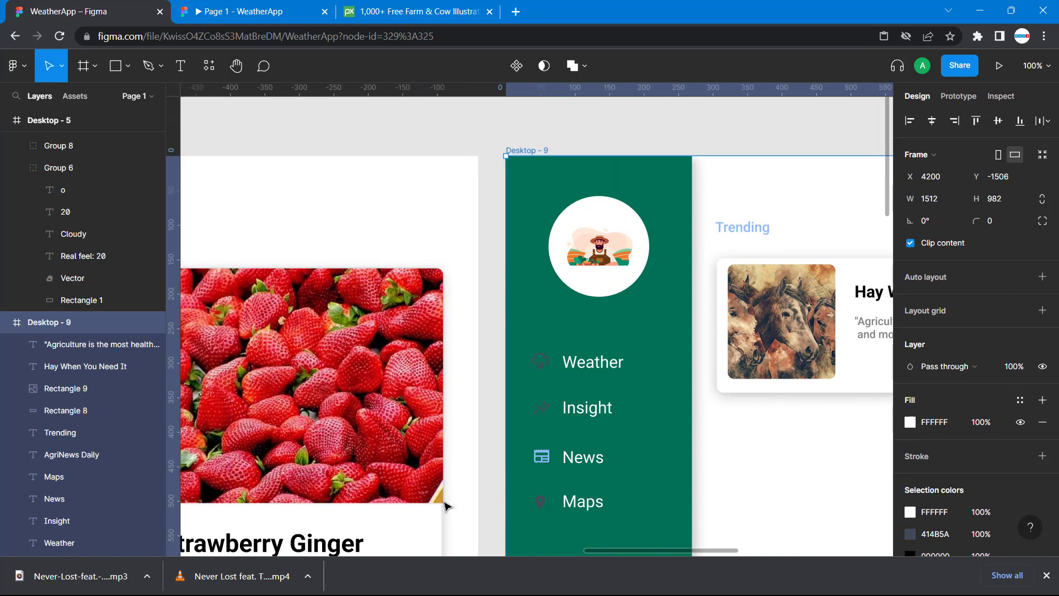
double_click(282, 280)
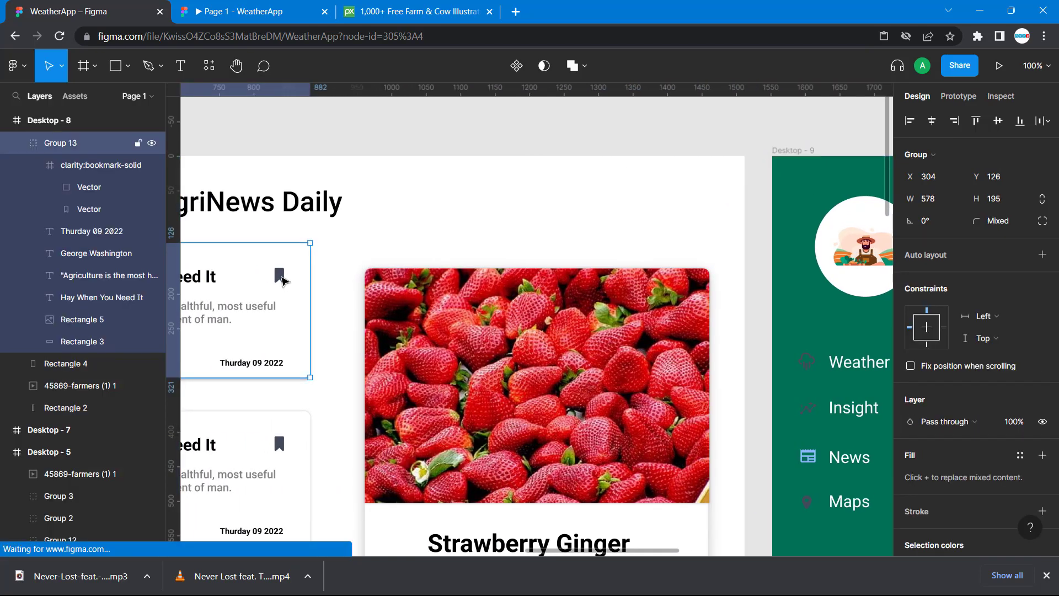
key(ctrl+c)
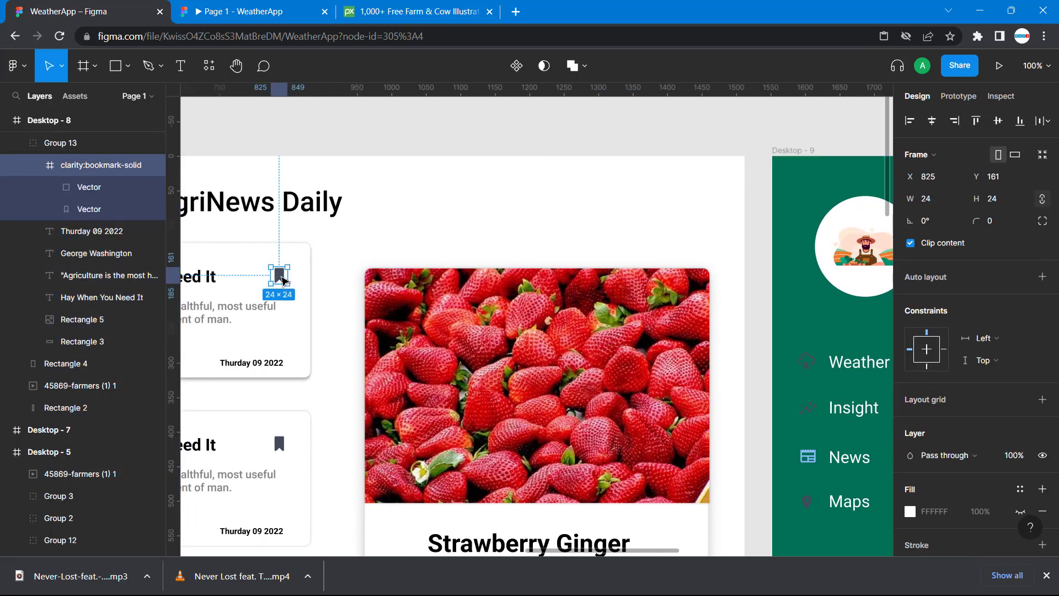
key(ctrl+v)
drag(283, 281, 823, 320)
scroll(826, 323, right, 3)
scroll(826, 323, right, 3)
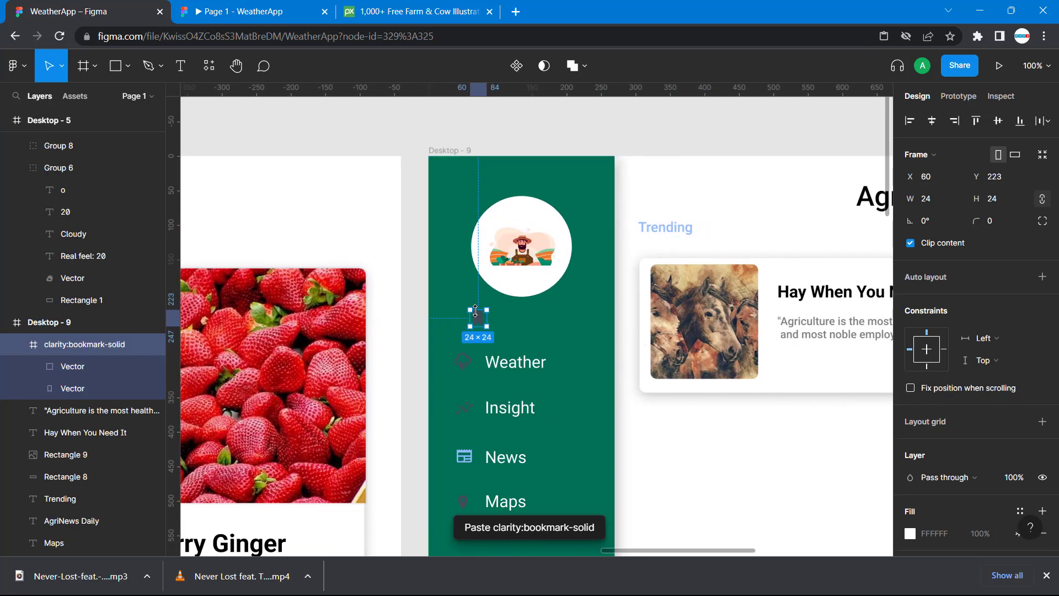
Step: Move the pasted bookmark icon onto the Desktop - 9 card, beyond the end of its title, at X 833, Y 183
drag(479, 318, 833, 355)
scroll(836, 357, right, 7)
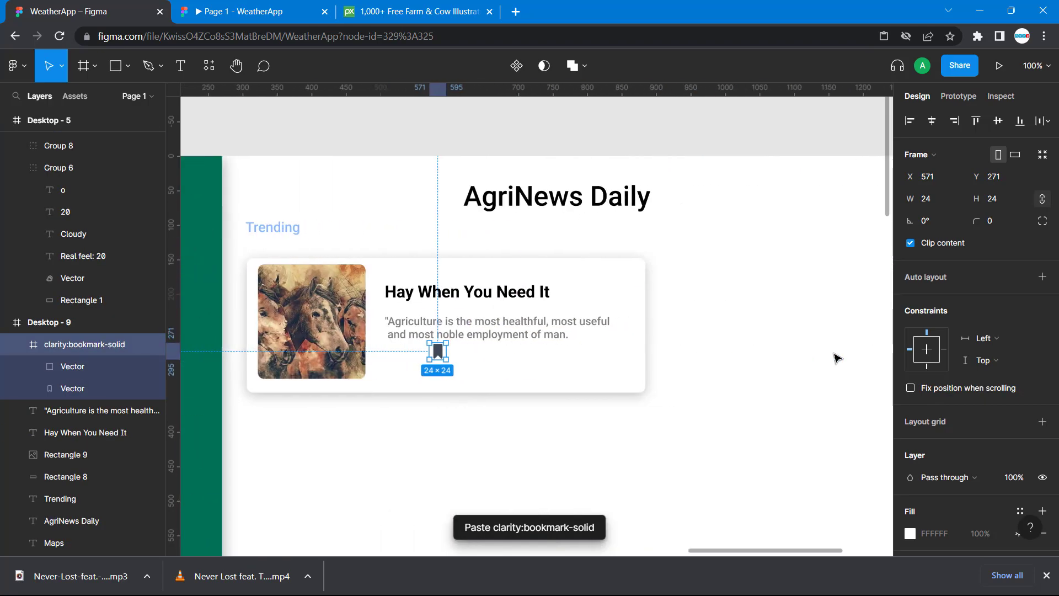
drag(413, 352, 596, 295)
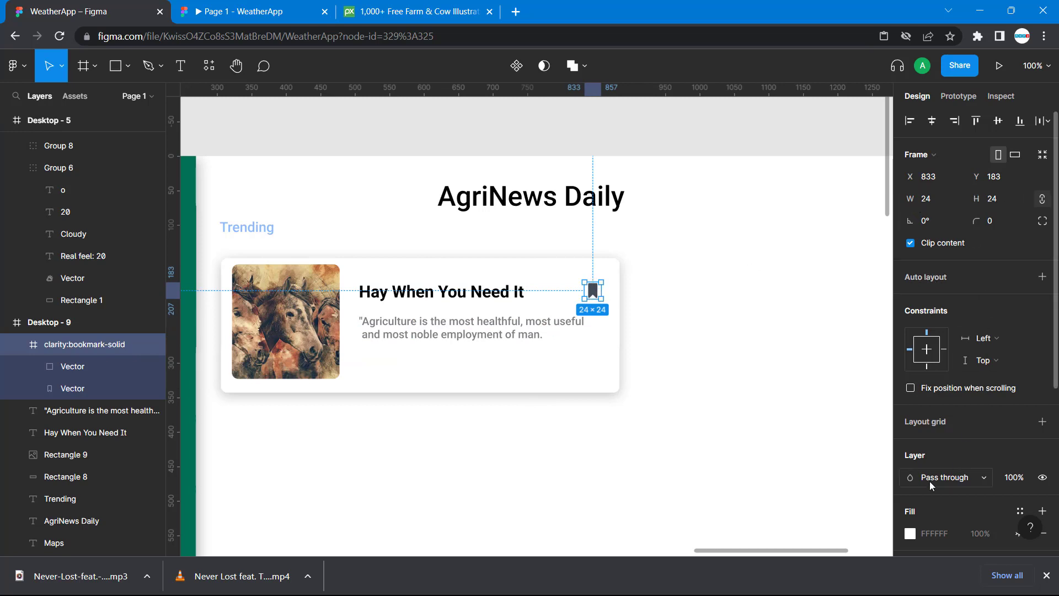
scroll(930, 485, down, 2)
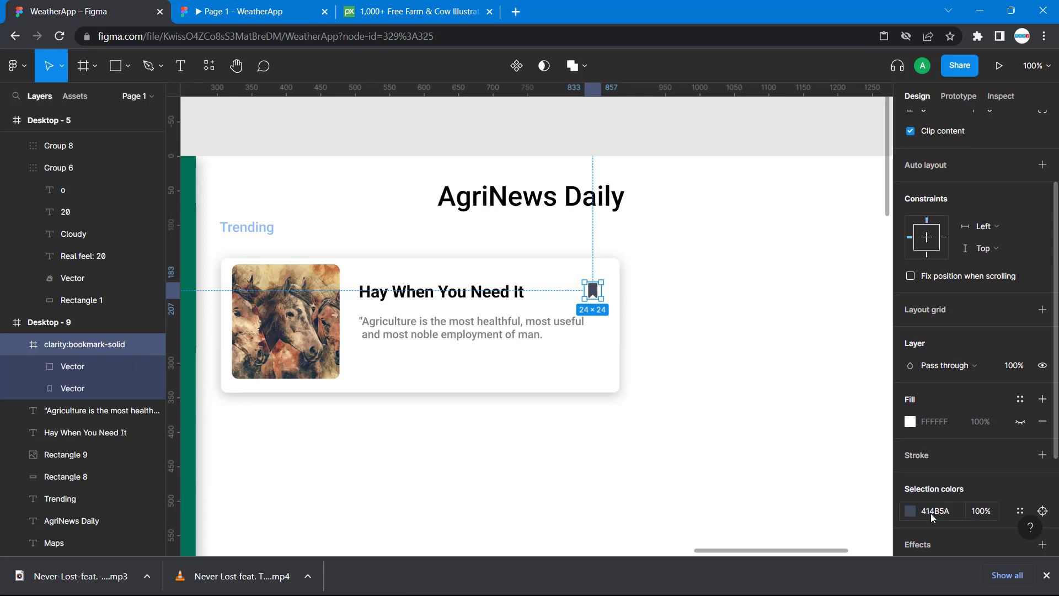
scroll(957, 373, down, 2)
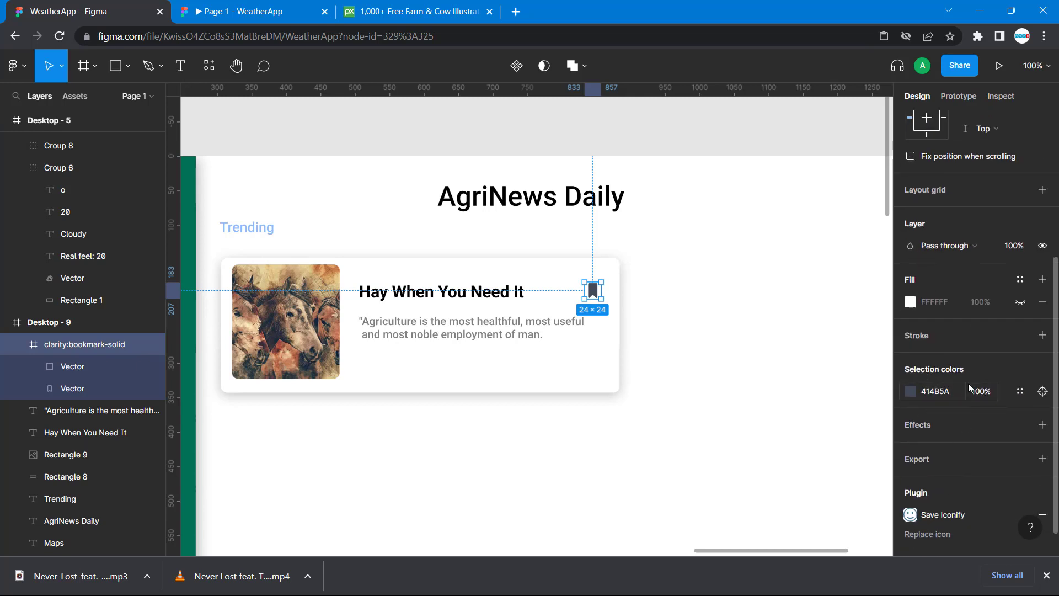
click(794, 388)
Step: Duplicate the Desktop - 9 card title beneath the quote at X 506, Y 297, using the first Desktop - 8 card's author line as reference
scroll(794, 388, left, 6)
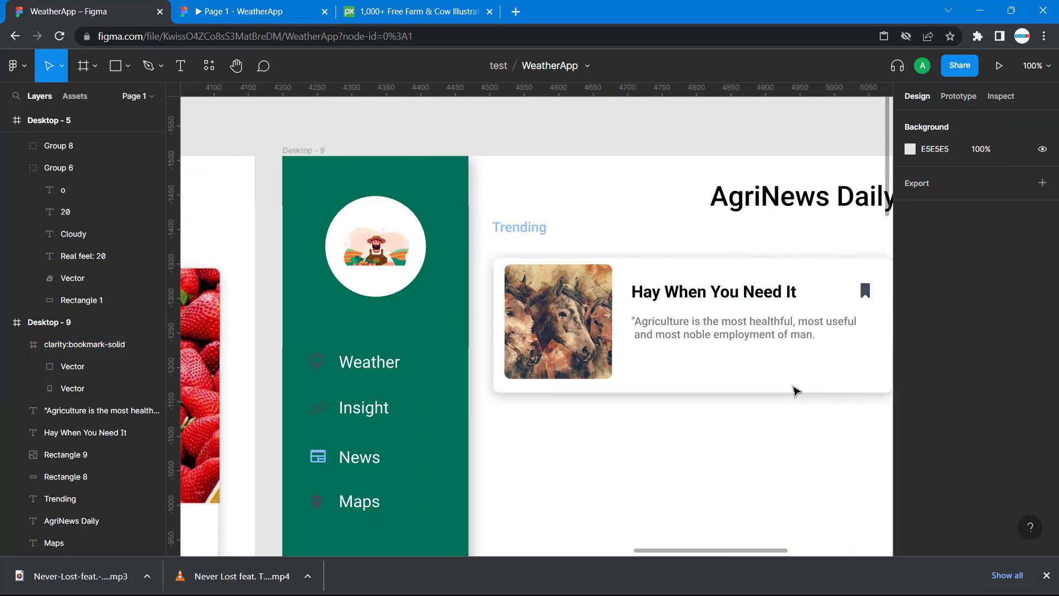
scroll(794, 390, right, 5)
scroll(794, 390, left, 4)
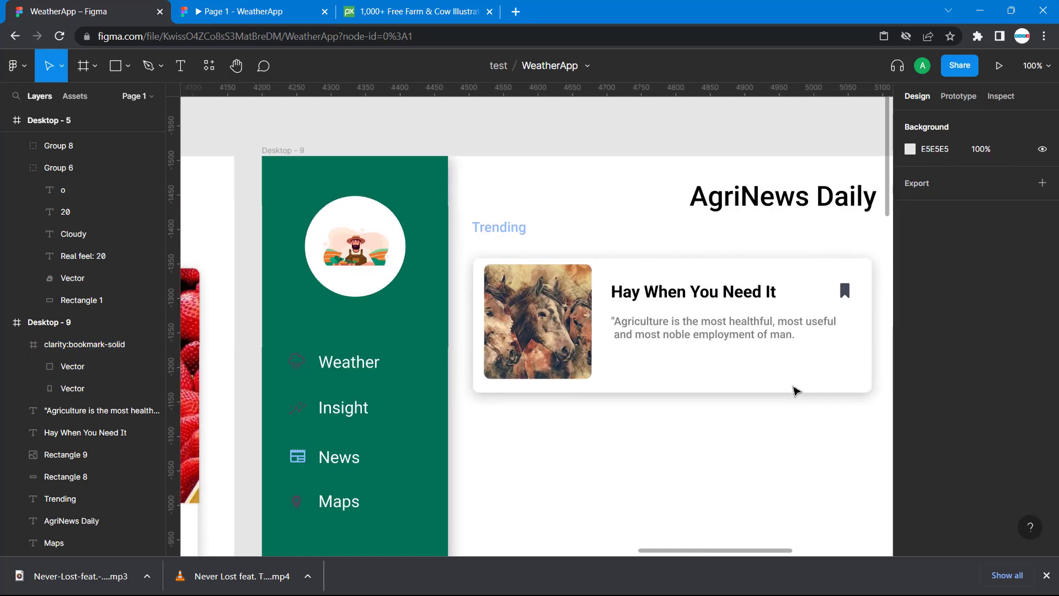
scroll(794, 390, left, 14)
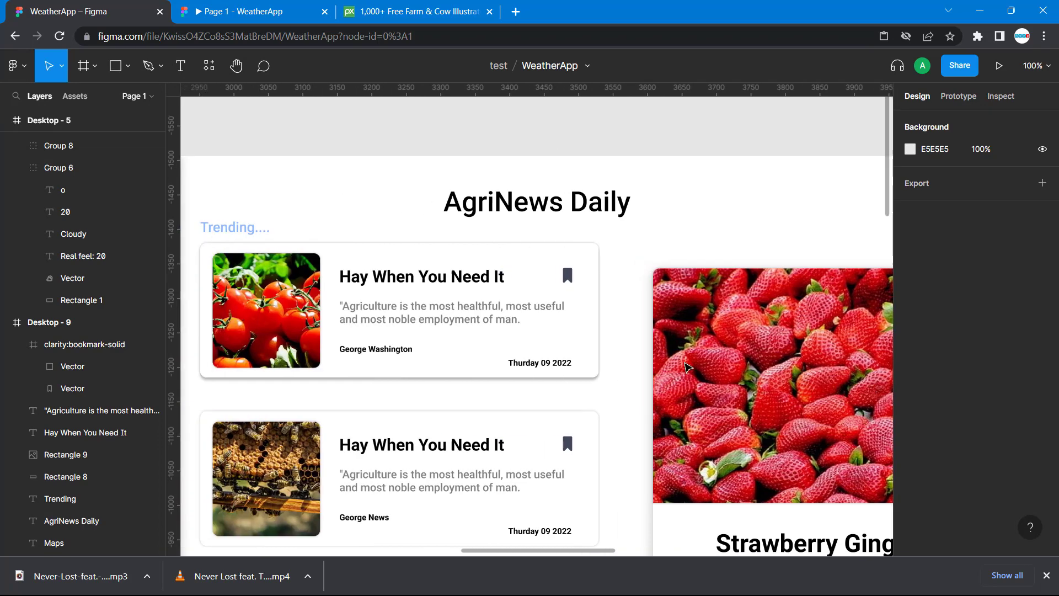
double_click(394, 351)
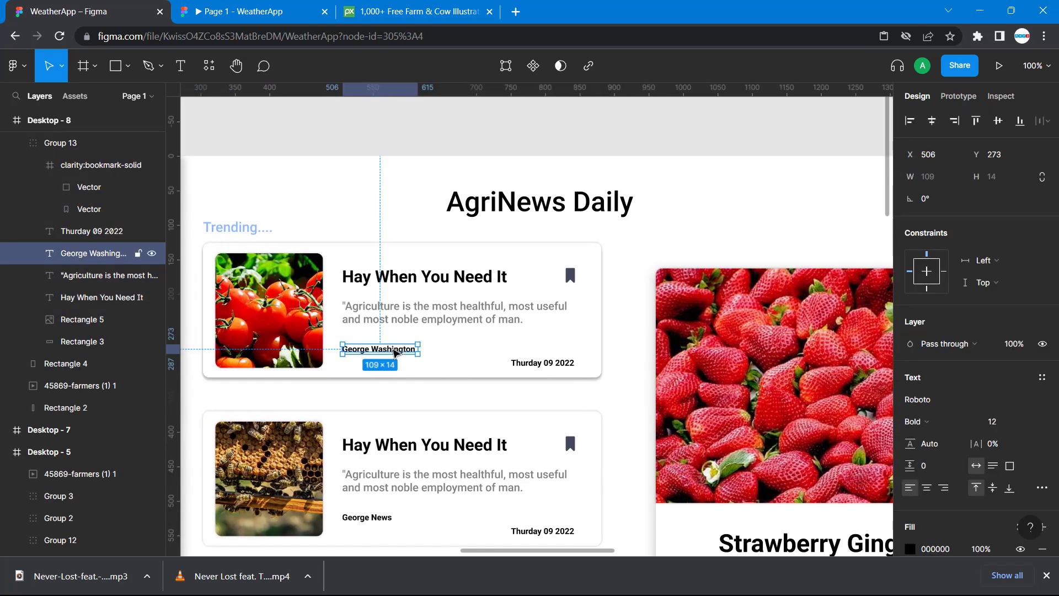
scroll(639, 372, right, 13)
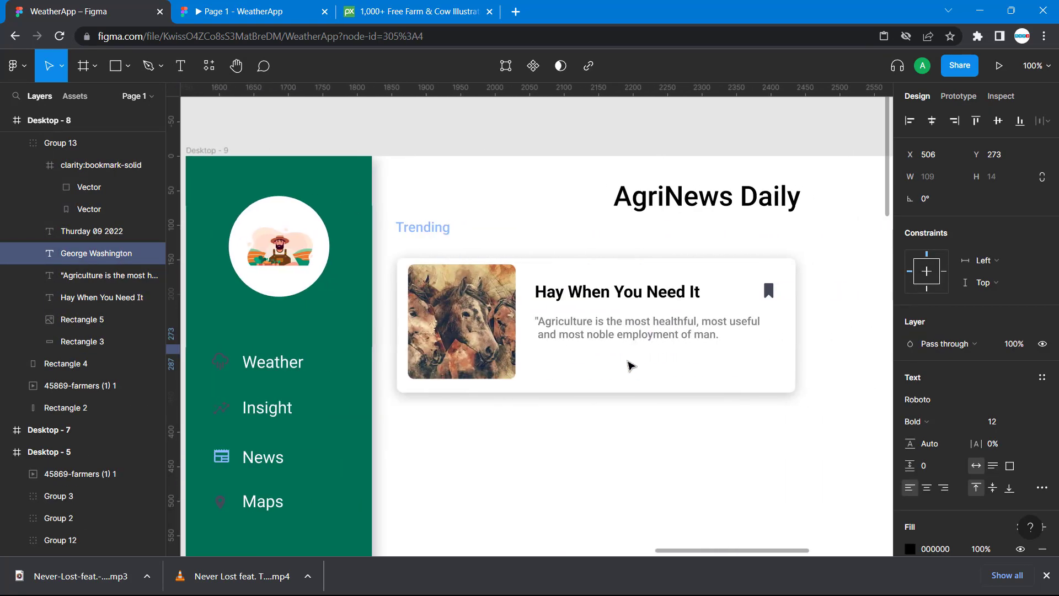
click(558, 299)
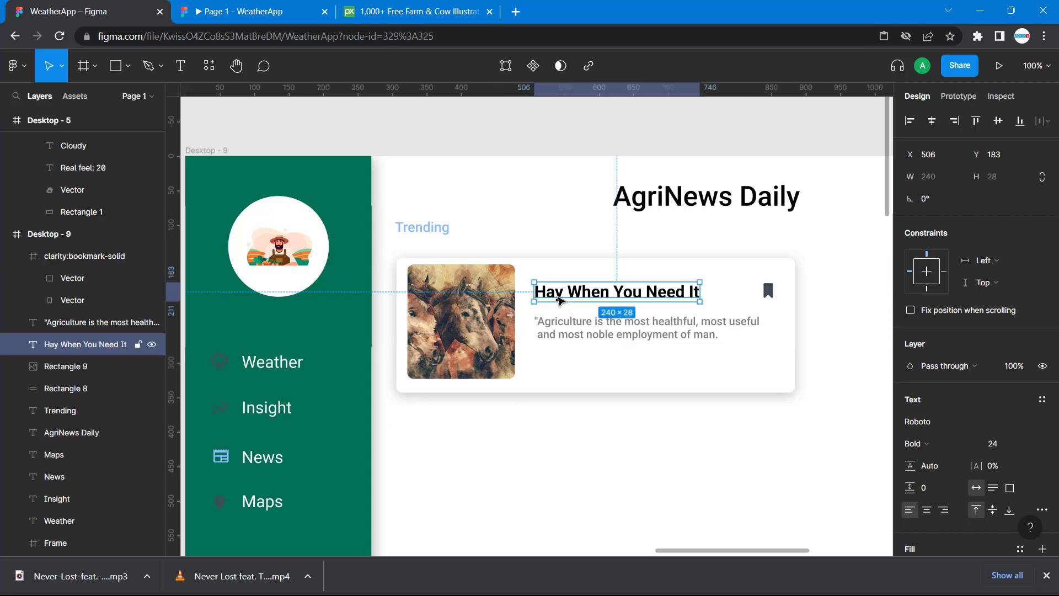
key(ctrl+v)
drag(558, 299, 558, 378)
double_click(556, 374)
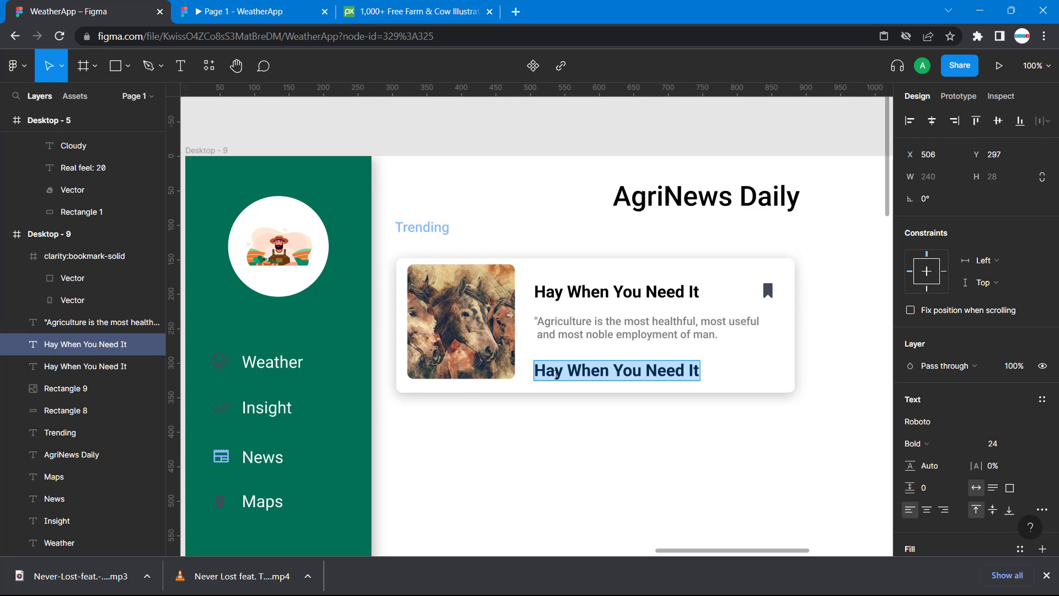
Step: Replace the duplicated title's text with "Agri News"
text(G)
key(BackSpace)
text(A)
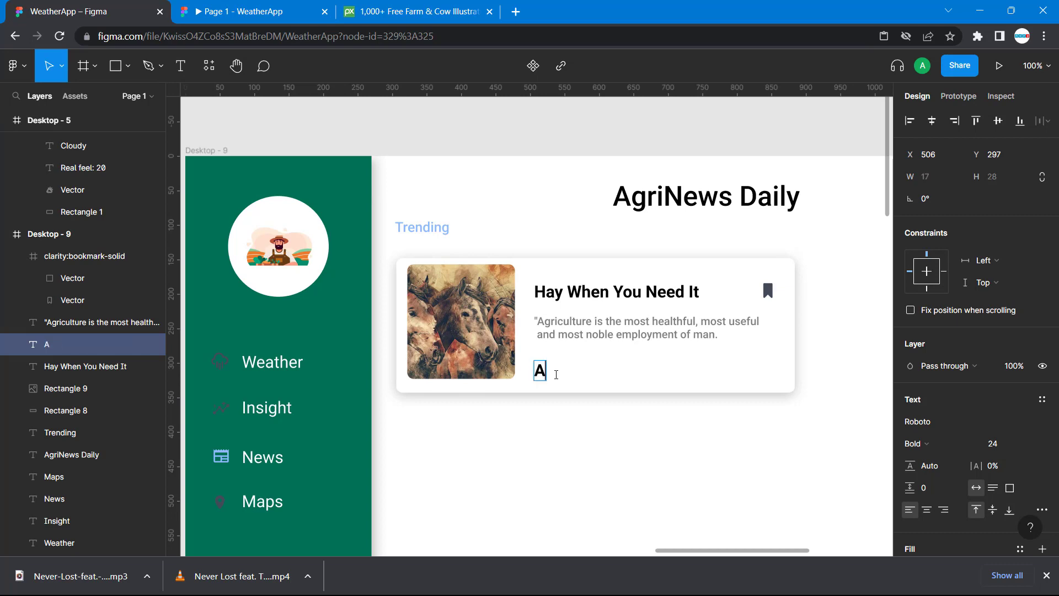
text(griN)
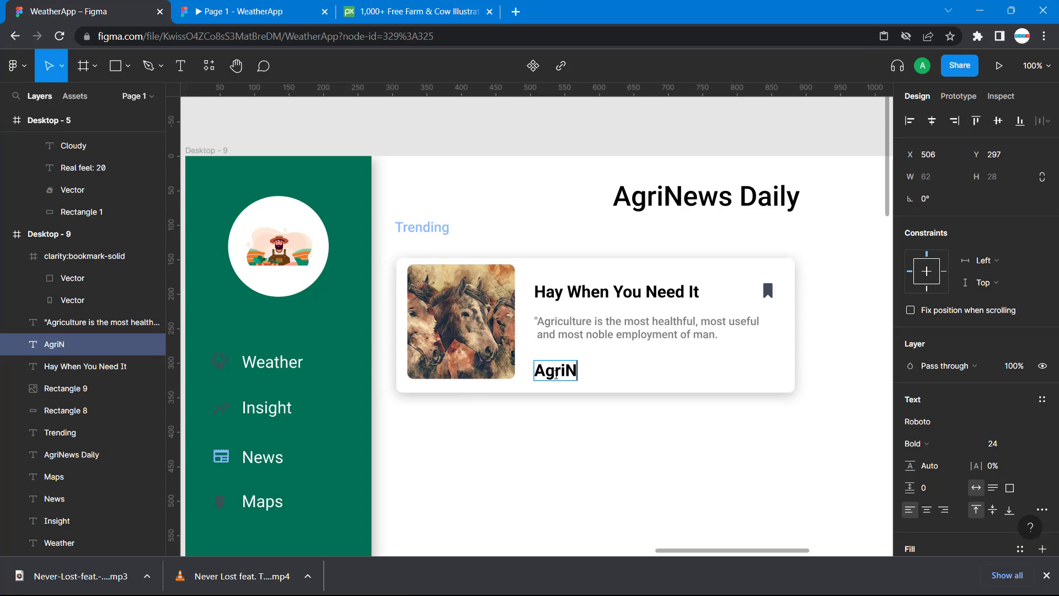
key(BackSpace)
text(News)
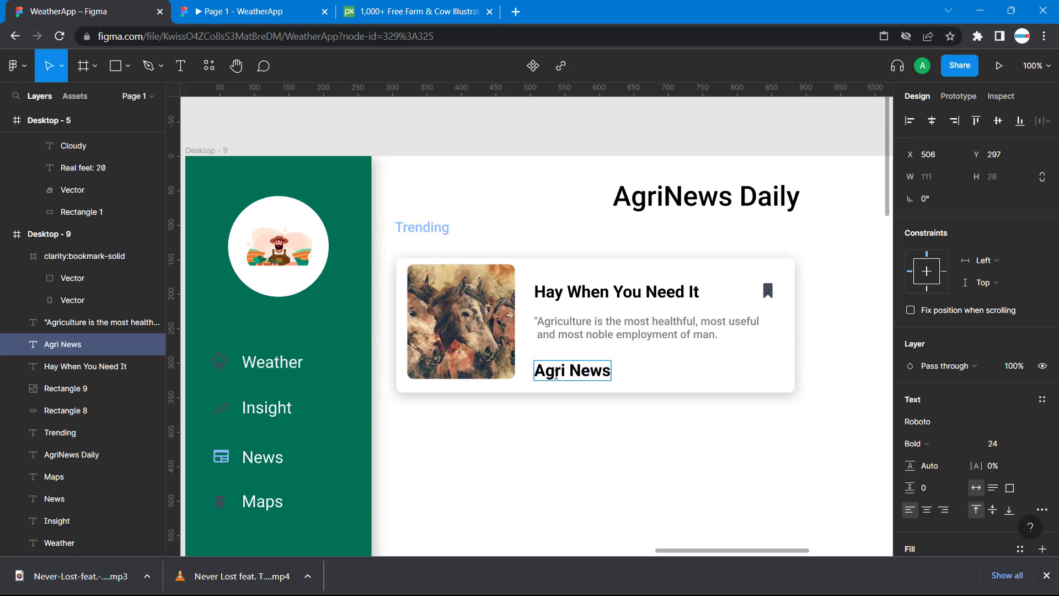
Step: Set the Agri News label's font size to 12, matching the author line on the first Desktop - 8 card
scroll(475, 419, left, 15)
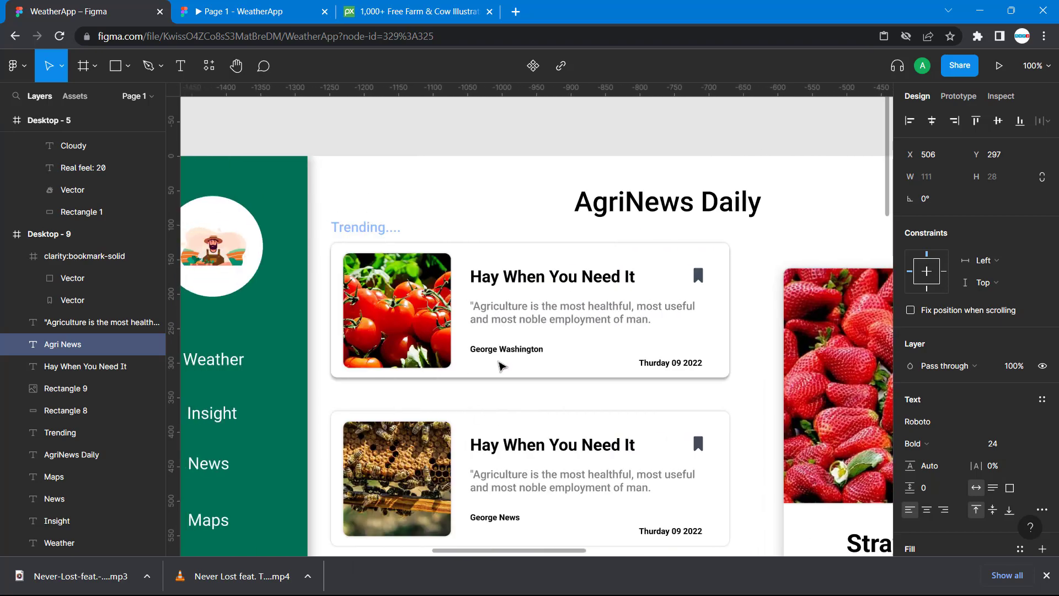
double_click(515, 349)
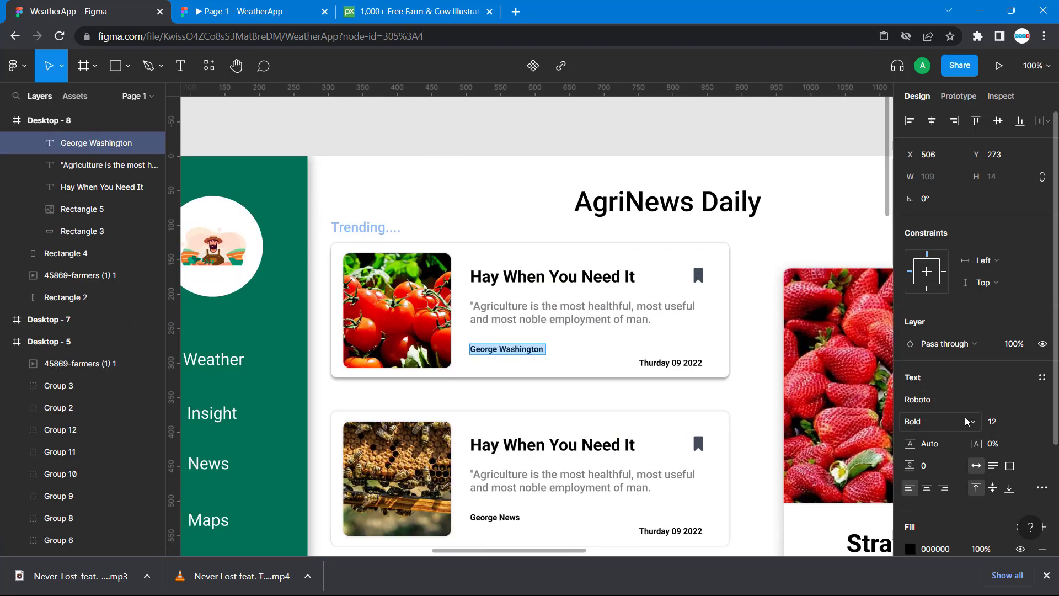
scroll(768, 413, right, 9)
scroll(768, 414, right, 5)
scroll(769, 414, down, 2)
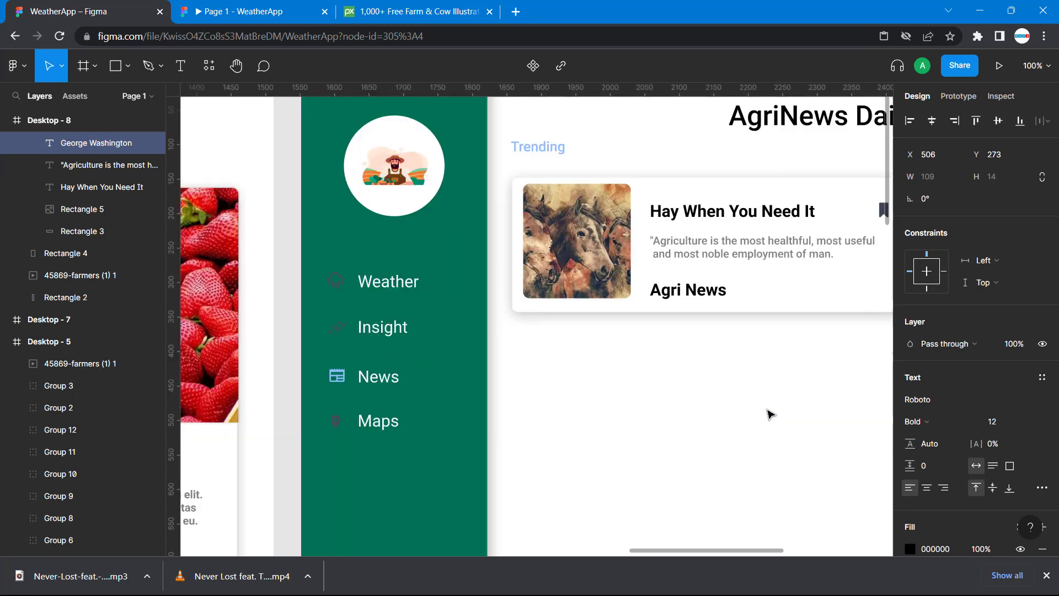
double_click(662, 265)
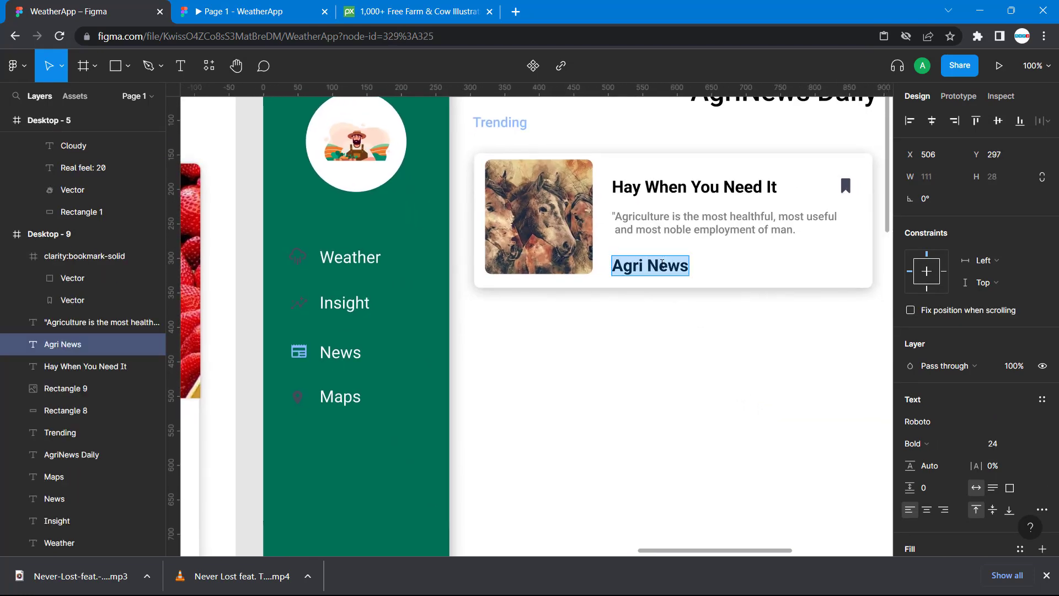
click(993, 444)
text(12)
key(Return)
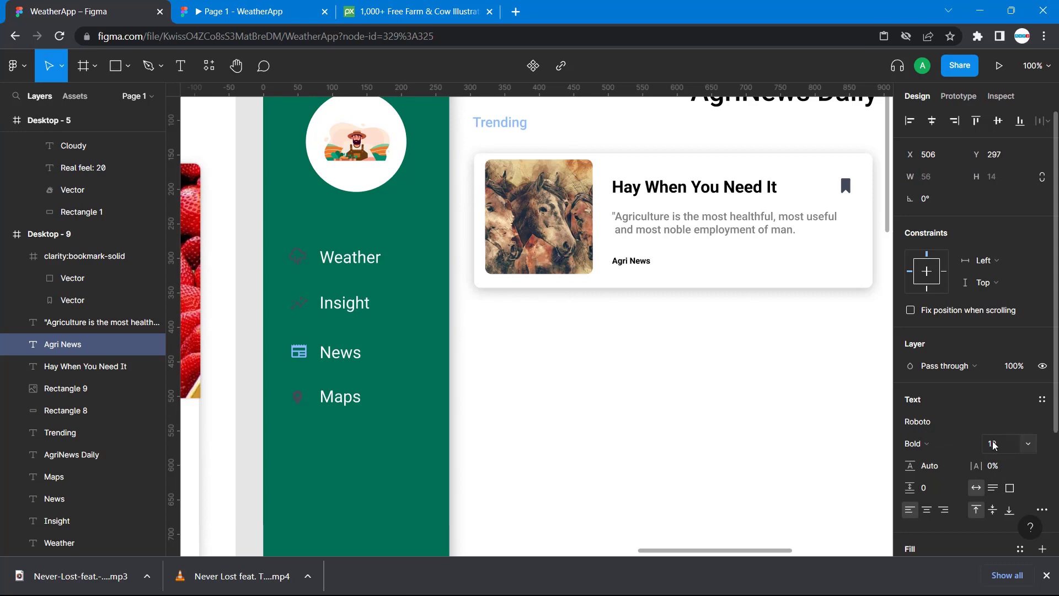
key(Escape)
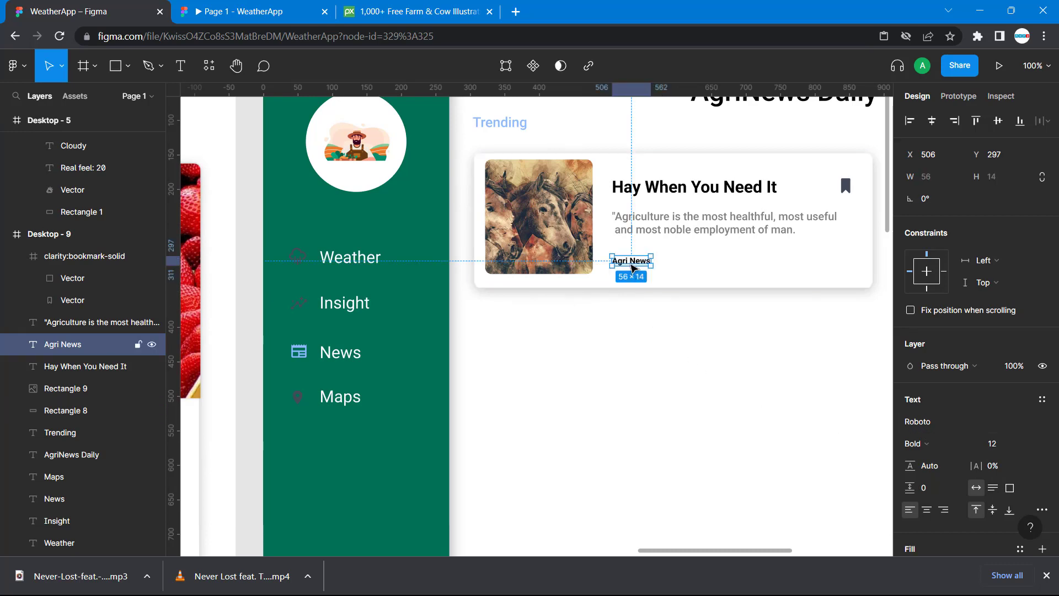
Step: Lower the Agri News label slightly and add a copy of it reading "Fri 08 2022" at X 796, Y 309
drag(633, 267, 833, 271)
key(ctrl+v)
double_click(832, 270)
text(Fri)
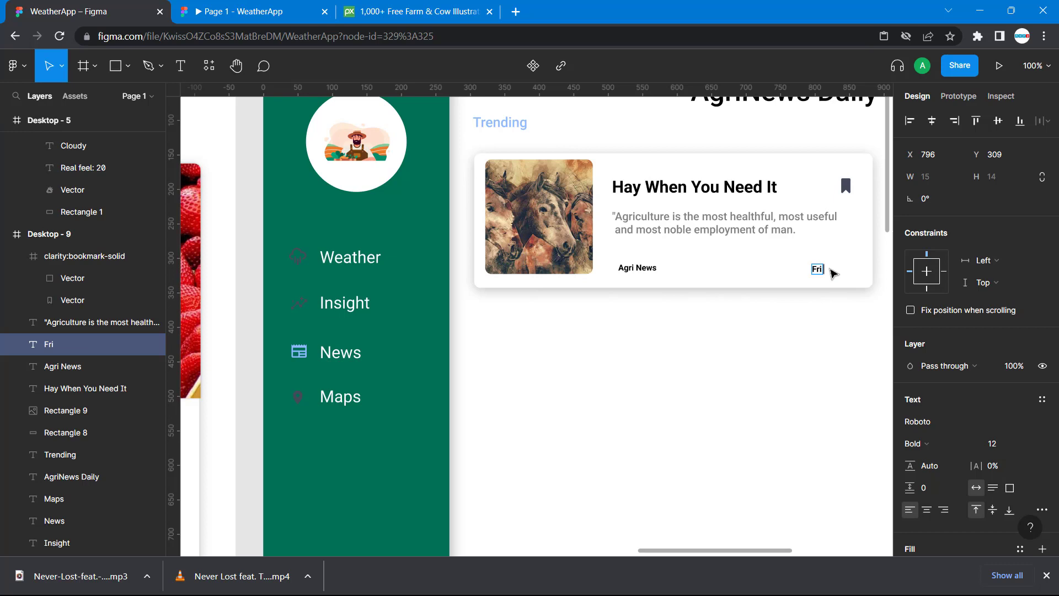
text( 08 2022)
key(Escape)
click(816, 385)
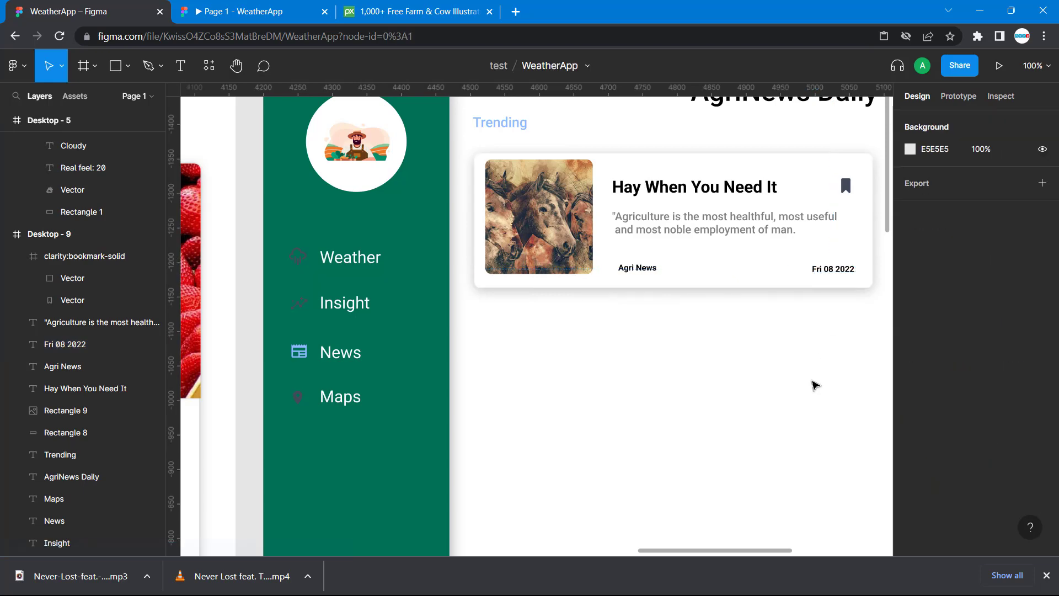
Step: Check the Desktop - 9 card in the prototype preview, then return to the design file and view the whole frame
scroll(815, 385, up, 1)
scroll(732, 428, left, 5)
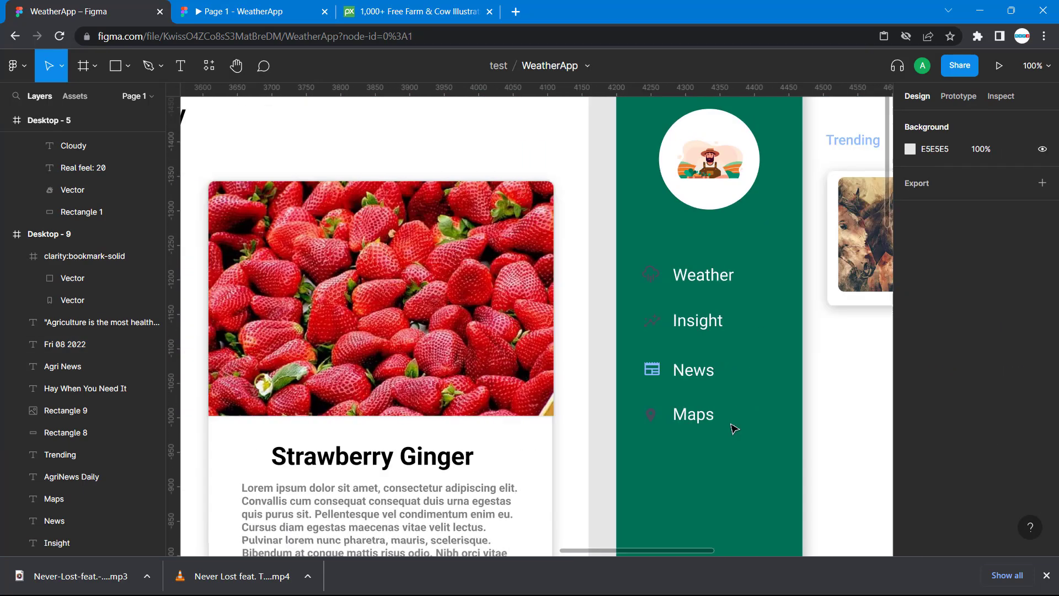
scroll(733, 427, right, 10)
click(284, 14)
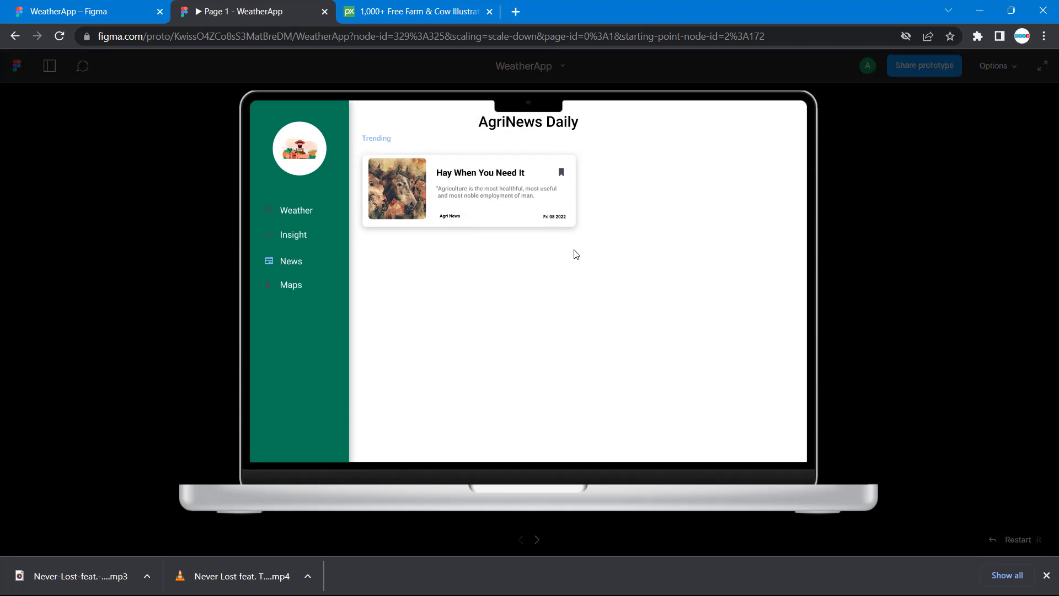
click(127, 8)
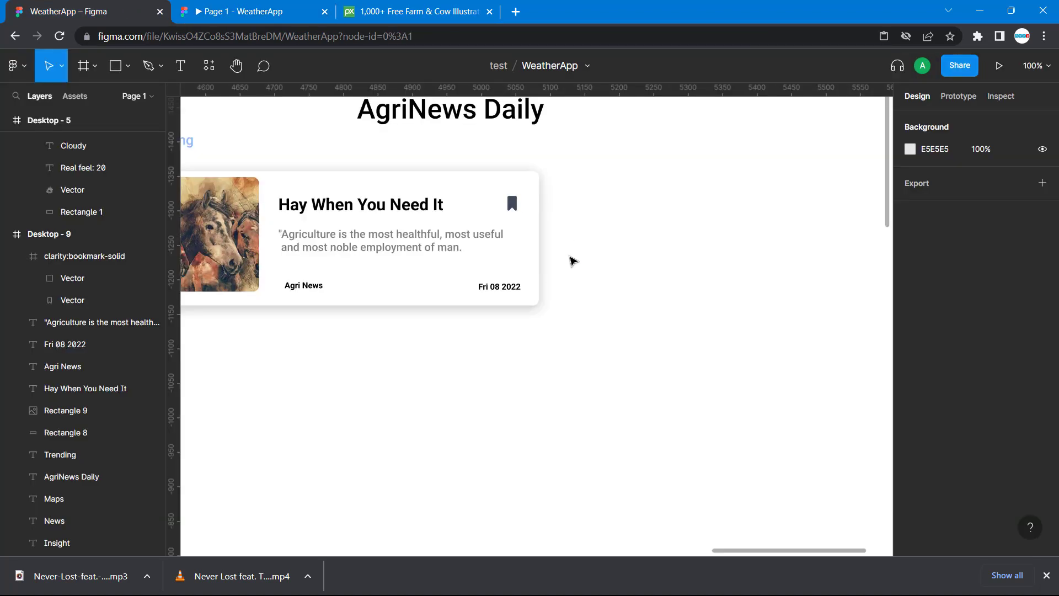
scroll(569, 260, left, 5)
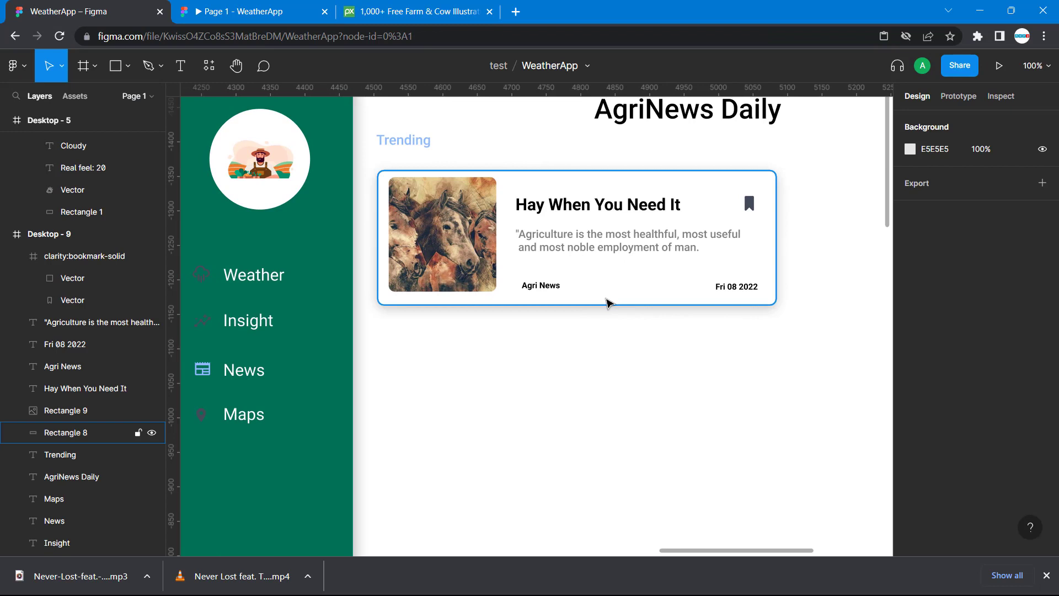
key(minus)
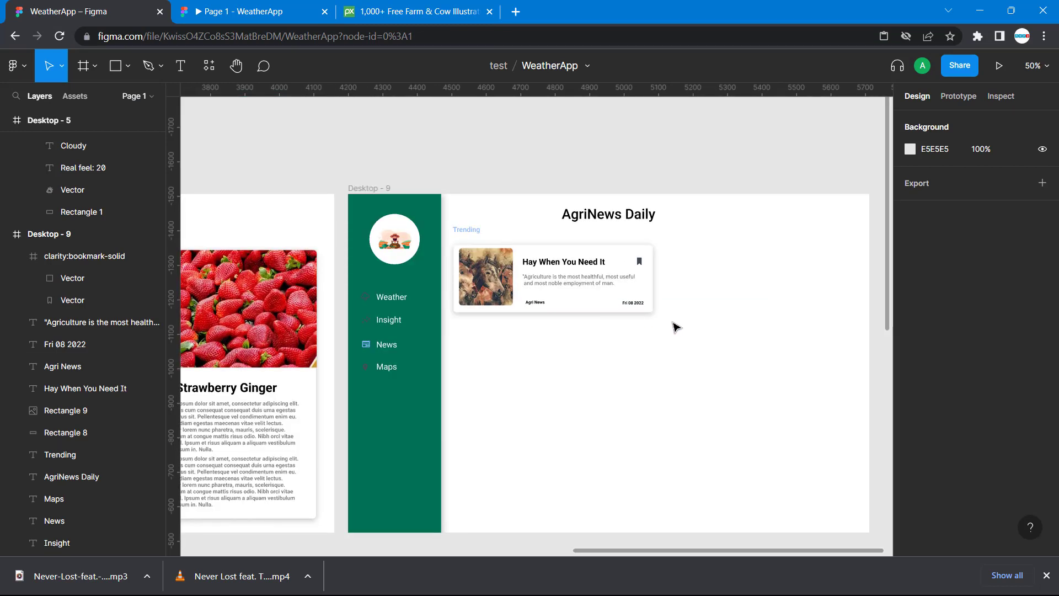